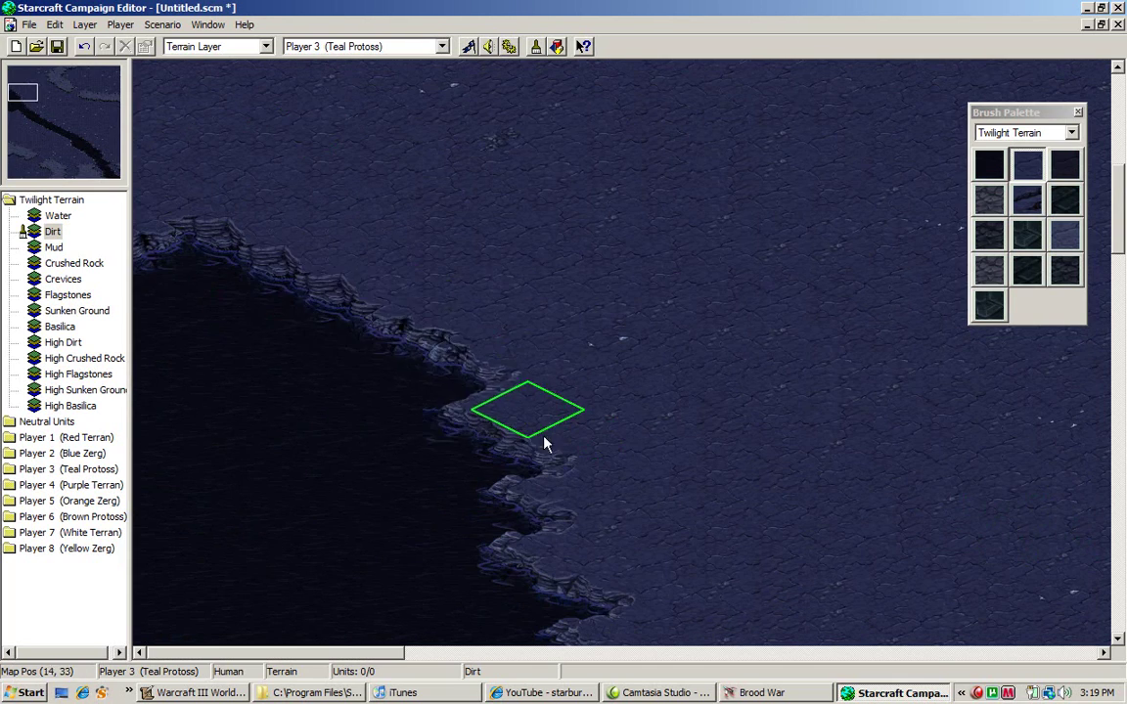
Step: Paint Dirt along the river's southwest bank near map position (7, 51)
{"action": "scroll", "coordinate": [161, 217], "scroll_direction": "down", "scroll_amount": 3}
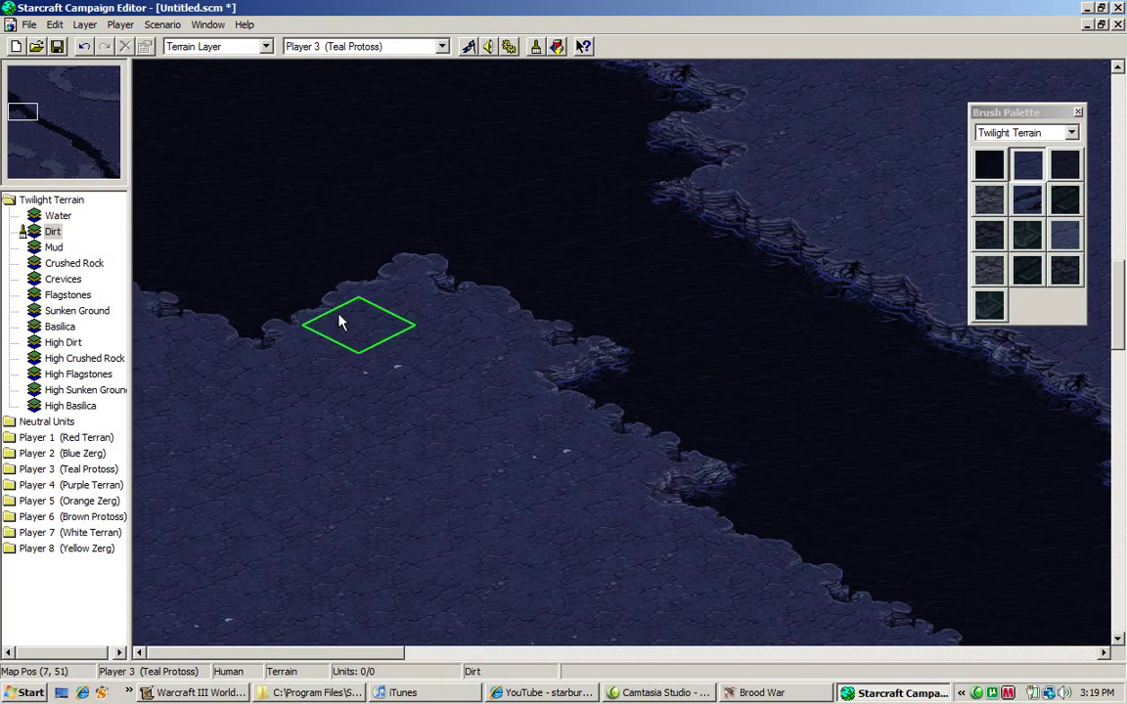
{"action": "left_click_drag", "start_coordinate": [342, 321], "coordinate": [311, 384]}
Step: Paint a High Dirt plateau on the land northeast of the river near map position (52, 45)
{"action": "key", "text": "Right"}
{"action": "key", "text": "Right"}
{"action": "key", "text": "Right"}
{"action": "key", "text": "Right"}
{"action": "key", "text": "Right"}
{"action": "key", "text": "Right"}
{"action": "key", "text": "Right"}
{"action": "key", "text": "Right"}
{"action": "key", "text": "Right"}
{"action": "key", "text": "Right"}
{"action": "key", "text": "Right"}
{"action": "key", "text": "Right"}
{"action": "key", "text": "Right"}
{"action": "key", "text": "Right"}
{"action": "key", "text": "Right"}
{"action": "key", "text": "Right"}
{"action": "key", "text": "Right"}
{"action": "key", "text": "Right"}
{"action": "key", "text": "Right"}
{"action": "key", "text": "Right"}
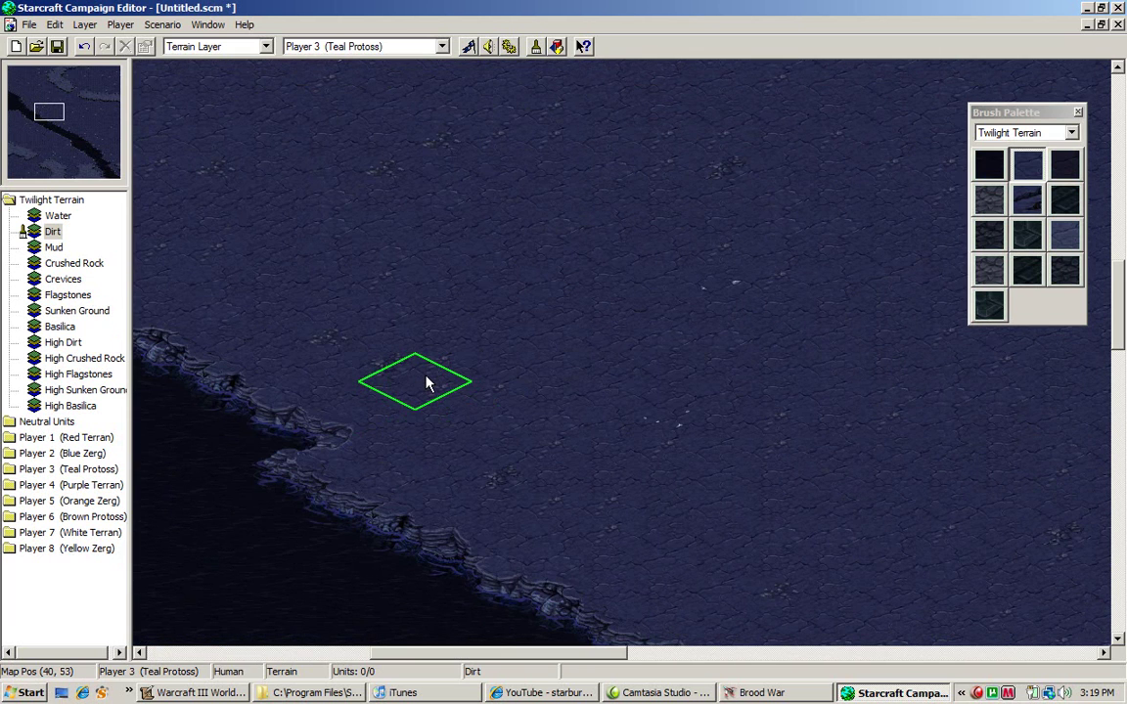
{"action": "left_click", "coordinate": [1067, 236]}
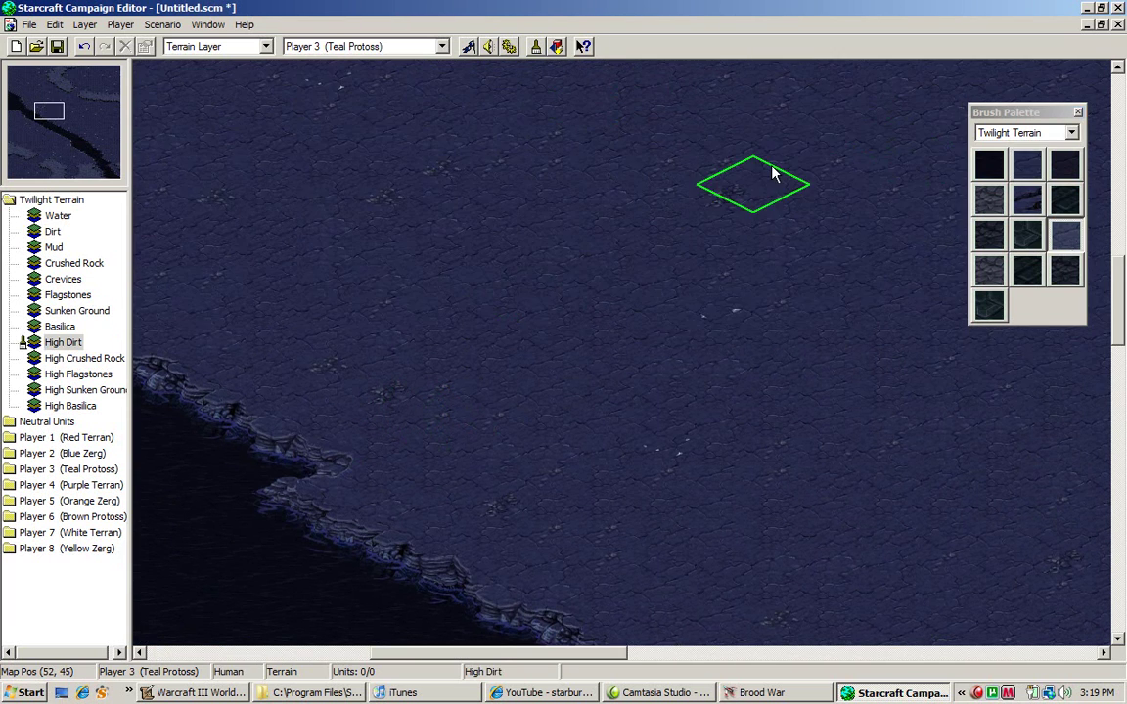
{"action": "key", "text": "Up"}
{"action": "mouse_move", "coordinate": [741, 172]}
{"action": "left_mouse_down"}
{"action": "mouse_move", "coordinate": [490, 164]}
{"action": "mouse_move", "coordinate": [323, 332]}
{"action": "mouse_move", "coordinate": [395, 352]}
{"action": "mouse_move", "coordinate": [239, 226]}
{"action": "mouse_move", "coordinate": [453, 145]}
{"action": "left_mouse_up"}
Step: Paint High Dirt between the first plateau and the river's northeast bank, near map position (51, 55)
{"action": "key", "text": "Down"}
{"action": "key", "text": "Right"}
{"action": "key", "text": "Down"}
{"action": "key", "text": "Down"}
{"action": "key", "text": "Down"}
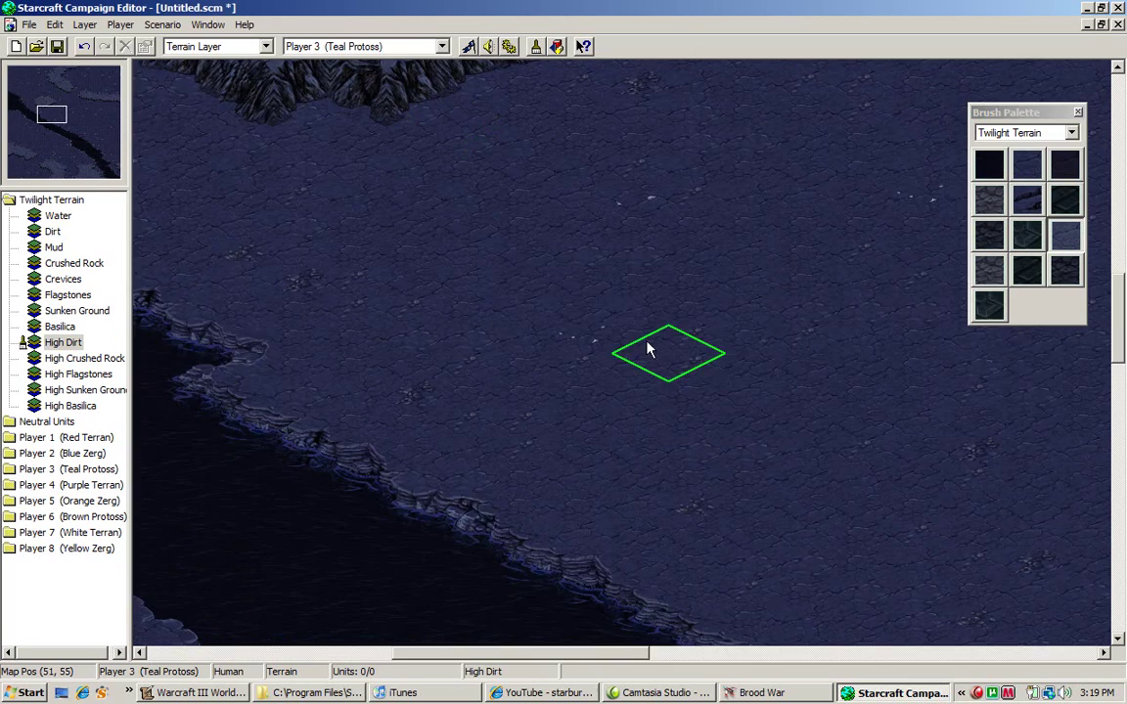
{"action": "key", "text": "Right"}
{"action": "mouse_move", "coordinate": [432, 448]}
{"action": "left_mouse_down"}
{"action": "mouse_move", "coordinate": [737, 231]}
{"action": "mouse_move", "coordinate": [541, 350]}
{"action": "mouse_move", "coordinate": [785, 419]}
{"action": "mouse_move", "coordinate": [612, 229]}
{"action": "mouse_move", "coordinate": [789, 261]}
{"action": "mouse_move", "coordinate": [669, 181]}
{"action": "mouse_move", "coordinate": [570, 242]}
{"action": "mouse_move", "coordinate": [674, 400]}
{"action": "left_mouse_up"}
Step: Paint a large High Dirt plateau in the eastern part of the map, reaching about map position (104, 72)
{"action": "key", "text": "Right"}
{"action": "key", "text": "Right"}
{"action": "key", "text": "Right"}
{"action": "key", "text": "Right"}
{"action": "key", "text": "Right"}
{"action": "key", "text": "Right"}
{"action": "key", "text": "Right"}
{"action": "key", "text": "Right"}
{"action": "key", "text": "Right"}
{"action": "key", "text": "Down"}
{"action": "key", "text": "Right"}
{"action": "key", "text": "Right"}
{"action": "key", "text": "Right"}
{"action": "key", "text": "Right"}
{"action": "key", "text": "Right"}
{"action": "key", "text": "Right"}
{"action": "key", "text": "Right"}
{"action": "key", "text": "Right"}
{"action": "key", "text": "Right"}
{"action": "key", "text": "Right"}
{"action": "key", "text": "Right"}
{"action": "key", "text": "Right"}
{"action": "key", "text": "Right"}
{"action": "key", "text": "Right"}
{"action": "key", "text": "Right"}
{"action": "key", "text": "Right"}
{"action": "key", "text": "Right"}
{"action": "key", "text": "Right"}
{"action": "key", "text": "Right"}
{"action": "key", "text": "Right"}
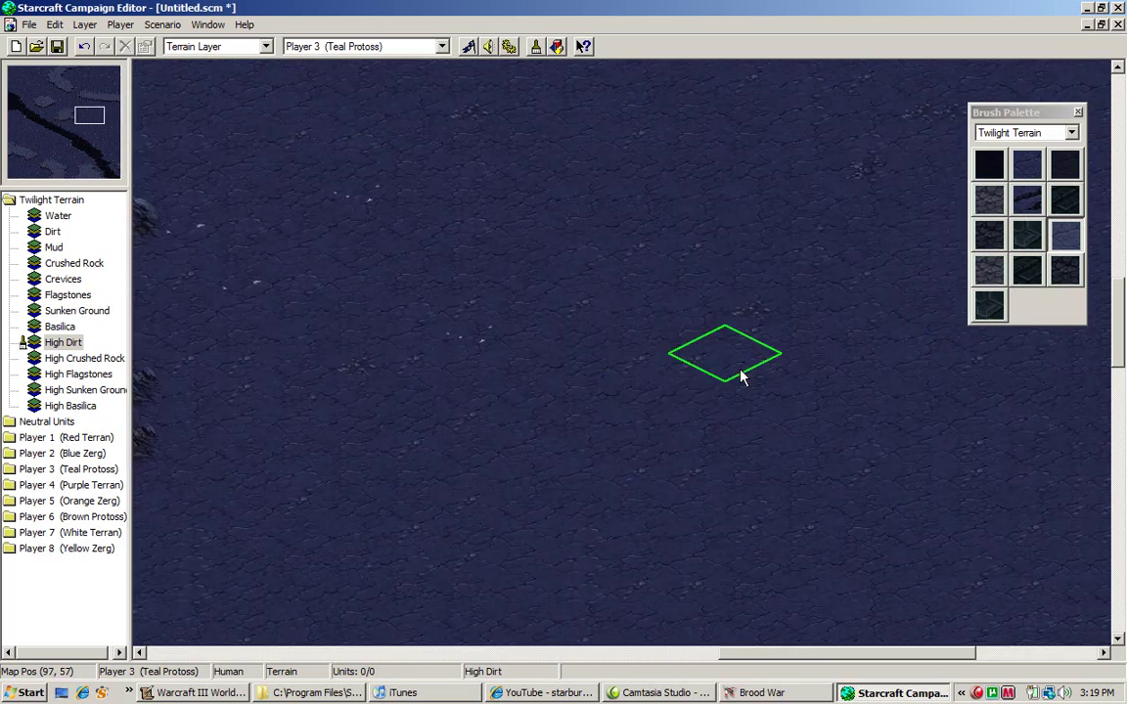
{"action": "key", "text": "Right"}
{"action": "key", "text": "Right"}
{"action": "key", "text": "Right"}
{"action": "key", "text": "Right"}
{"action": "key", "text": "Down"}
{"action": "key", "text": "Down"}
{"action": "key", "text": "Down"}
{"action": "key", "text": "Down"}
{"action": "key", "text": "Down"}
{"action": "key", "text": "Down"}
{"action": "key", "text": "Down"}
{"action": "key", "text": "Down"}
{"action": "key", "text": "Down"}
{"action": "key", "text": "Down"}
{"action": "key", "text": "Down"}
{"action": "key", "text": "Down"}
{"action": "key", "text": "Down"}
{"action": "key", "text": "Down"}
{"action": "key", "text": "Down"}
{"action": "key", "text": "Down"}
{"action": "key", "text": "Down"}
{"action": "key", "text": "Down"}
{"action": "key", "text": "Down"}
{"action": "mouse_move", "coordinate": [699, 239]}
{"action": "left_mouse_down"}
{"action": "mouse_move", "coordinate": [492, 328]}
{"action": "mouse_move", "coordinate": [681, 244]}
{"action": "mouse_move", "coordinate": [462, 405]}
{"action": "mouse_move", "coordinate": [278, 343]}
{"action": "mouse_move", "coordinate": [427, 247]}
{"action": "mouse_move", "coordinate": [380, 246]}
{"action": "mouse_move", "coordinate": [327, 219]}
{"action": "mouse_move", "coordinate": [416, 433]}
{"action": "mouse_move", "coordinate": [375, 268]}
{"action": "mouse_move", "coordinate": [626, 434]}
{"action": "mouse_move", "coordinate": [869, 542]}
{"action": "left_mouse_up"}
{"action": "key", "text": "Up"}
{"action": "key", "text": "Up"}
{"action": "key", "text": "Up"}
{"action": "key", "text": "Up"}
{"action": "key", "text": "Left"}
{"action": "key", "text": "Left"}
{"action": "key", "text": "Left"}
{"action": "key", "text": "Left"}
{"action": "key", "text": "Up"}
{"action": "key", "text": "Up"}
{"action": "key", "text": "Up"}
{"action": "key", "text": "Up"}
{"action": "key", "text": "Up"}
{"action": "key", "text": "Up"}
{"action": "key", "text": "Up"}
{"action": "key", "text": "Right"}
{"action": "key", "text": "Down"}
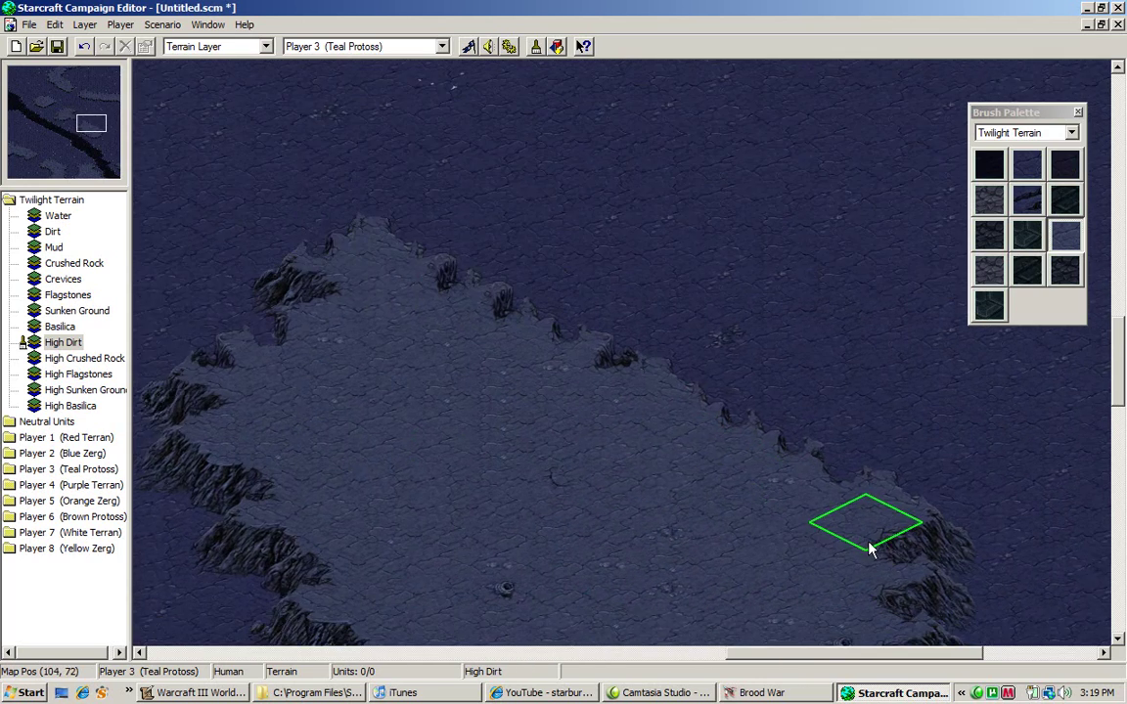
Step: Extend the eastern High Dirt plateau toward the northeast, up to about map position (109, 60)
{"action": "key", "text": "Right"}
{"action": "key", "text": "Right"}
{"action": "key", "text": "Right"}
{"action": "key", "text": "Right"}
{"action": "key", "text": "Right"}
{"action": "key", "text": "Right"}
{"action": "key", "text": "Right"}
{"action": "key", "text": "Right"}
{"action": "key", "text": "Right"}
{"action": "key", "text": "Right"}
{"action": "key", "text": "Right"}
{"action": "key", "text": "Right"}
{"action": "key", "text": "Right"}
{"action": "key", "text": "Right"}
{"action": "mouse_move", "coordinate": [566, 372]}
{"action": "left_mouse_down"}
{"action": "mouse_move", "coordinate": [478, 405]}
{"action": "mouse_move", "coordinate": [622, 337]}
{"action": "mouse_move", "coordinate": [419, 391]}
{"action": "mouse_move", "coordinate": [285, 391]}
{"action": "mouse_move", "coordinate": [773, 220]}
{"action": "mouse_move", "coordinate": [629, 196]}
{"action": "left_mouse_up"}
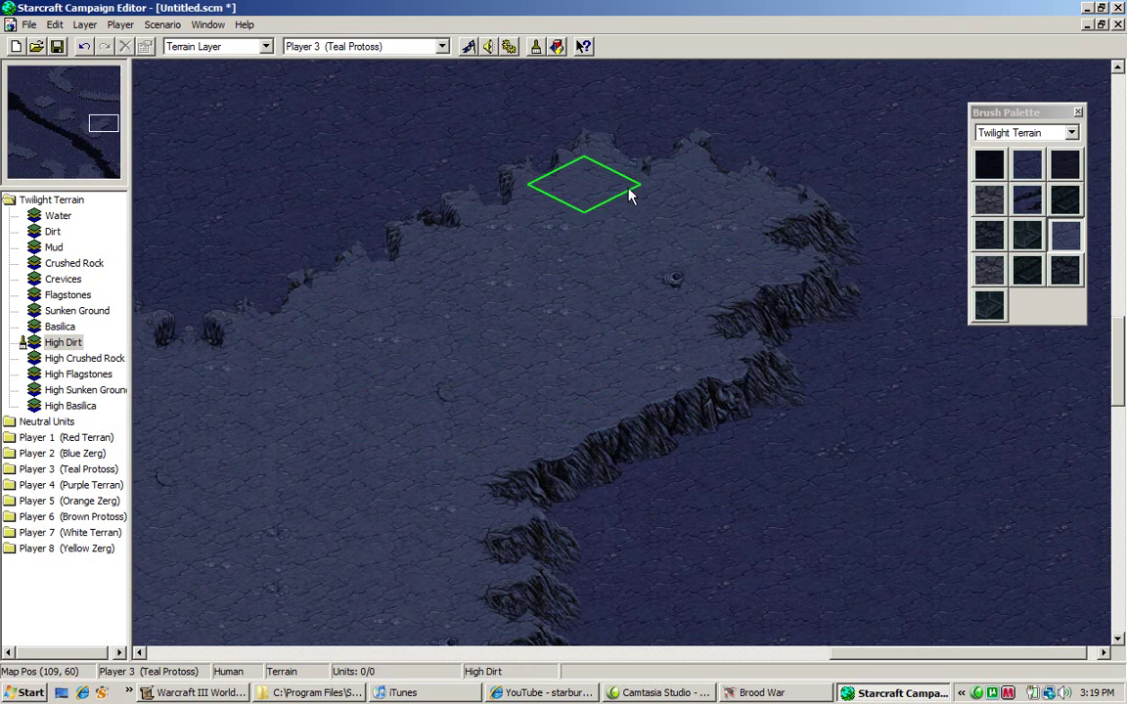
Step: Paint a High Dirt plateau on the land southwest of the river near map position (24, 80)
{"action": "left_click", "coordinate": [36, 151]}
{"action": "key", "text": "Up"}
{"action": "key", "text": "Up"}
{"action": "key", "text": "Up"}
{"action": "key", "text": "Up"}
{"action": "key", "text": "Up"}
{"action": "key", "text": "Up"}
{"action": "key", "text": "Up"}
{"action": "key", "text": "Up"}
{"action": "key", "text": "Up"}
{"action": "key", "text": "Up"}
{"action": "key", "text": "Up"}
{"action": "key", "text": "Up"}
{"action": "key", "text": "Up"}
{"action": "key", "text": "Up"}
{"action": "key", "text": "Up"}
{"action": "key", "text": "Up"}
{"action": "key", "text": "Up"}
{"action": "key", "text": "Up"}
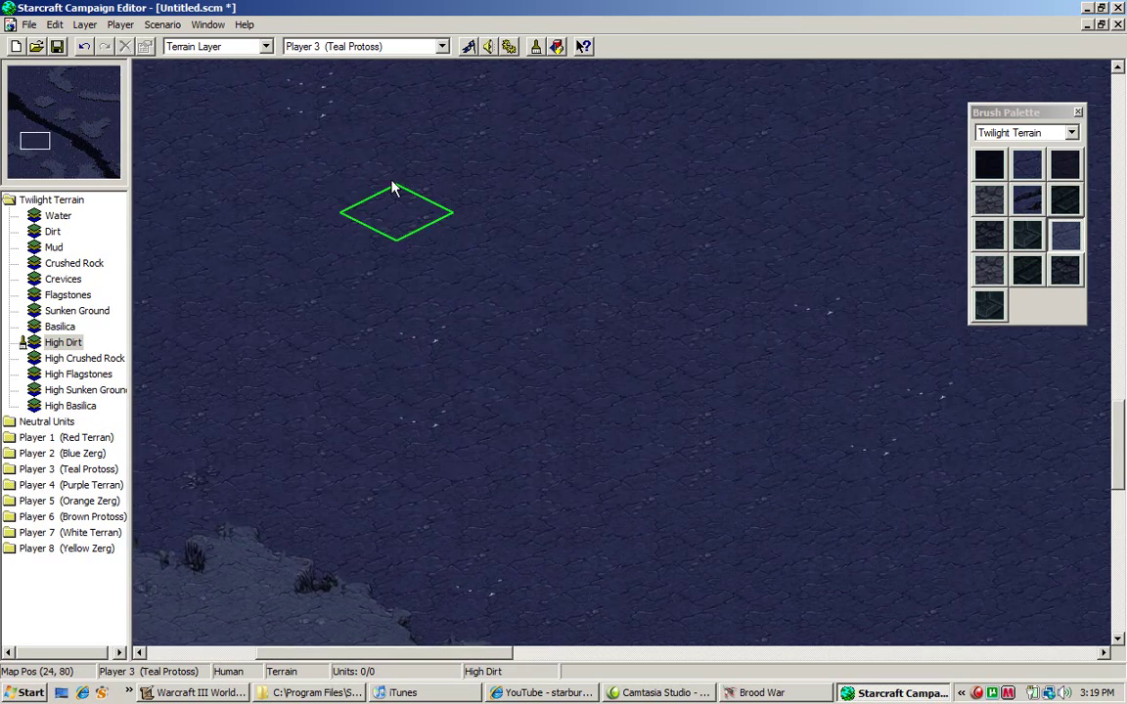
{"action": "mouse_move", "coordinate": [496, 233]}
{"action": "left_mouse_down"}
{"action": "mouse_move", "coordinate": [327, 236]}
{"action": "mouse_move", "coordinate": [506, 323]}
{"action": "mouse_move", "coordinate": [326, 241]}
{"action": "mouse_move", "coordinate": [540, 274]}
{"action": "mouse_move", "coordinate": [276, 228]}
{"action": "mouse_move", "coordinate": [266, 332]}
{"action": "left_mouse_up"}
Step: Paint a large High Dirt plateau on the land southwest of the river, around map position (55, 91)
{"action": "key", "text": "Right"}
{"action": "key", "text": "Right"}
{"action": "key", "text": "Right"}
{"action": "key", "text": "Right"}
{"action": "key", "text": "Right"}
{"action": "key", "text": "Right"}
{"action": "key", "text": "Right"}
{"action": "key", "text": "Right"}
{"action": "key", "text": "Right"}
{"action": "key", "text": "Right"}
{"action": "key", "text": "Right"}
{"action": "key", "text": "Right"}
{"action": "key", "text": "Right"}
{"action": "key", "text": "Right"}
{"action": "key", "text": "Right"}
{"action": "key", "text": "Right"}
{"action": "key", "text": "Right"}
{"action": "key", "text": "Right"}
{"action": "key", "text": "Right"}
{"action": "key", "text": "Right"}
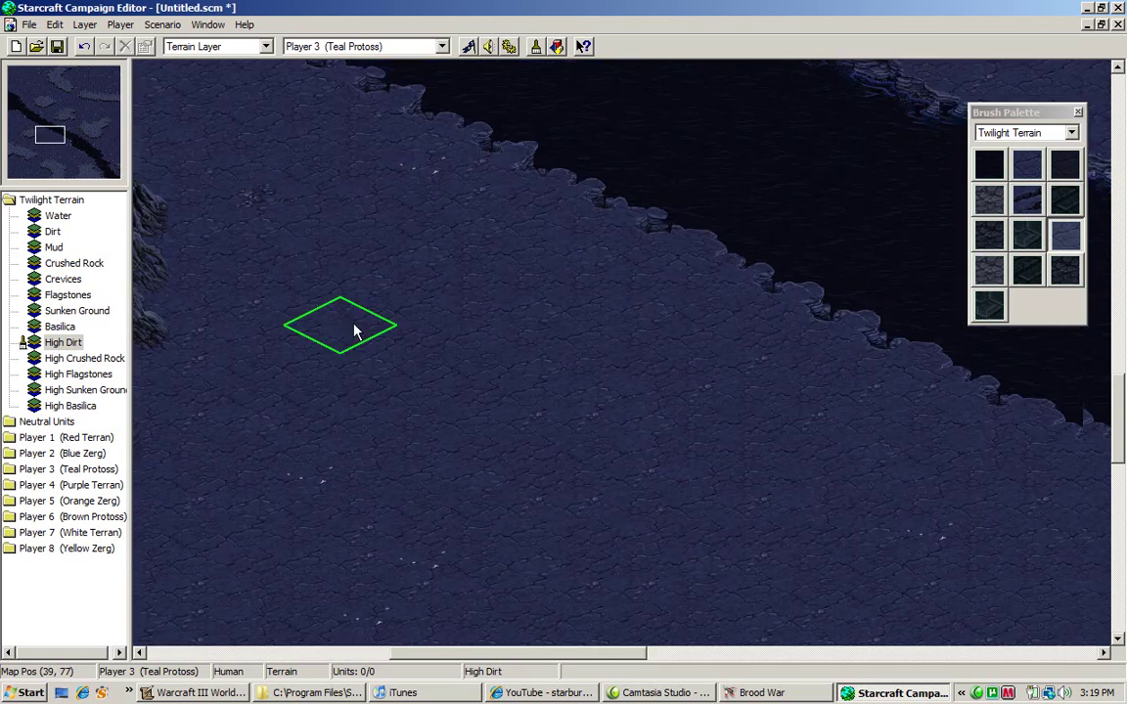
{"action": "key", "text": "Down"}
{"action": "key", "text": "Down"}
{"action": "key", "text": "Down"}
{"action": "key", "text": "Down"}
{"action": "key", "text": "Down"}
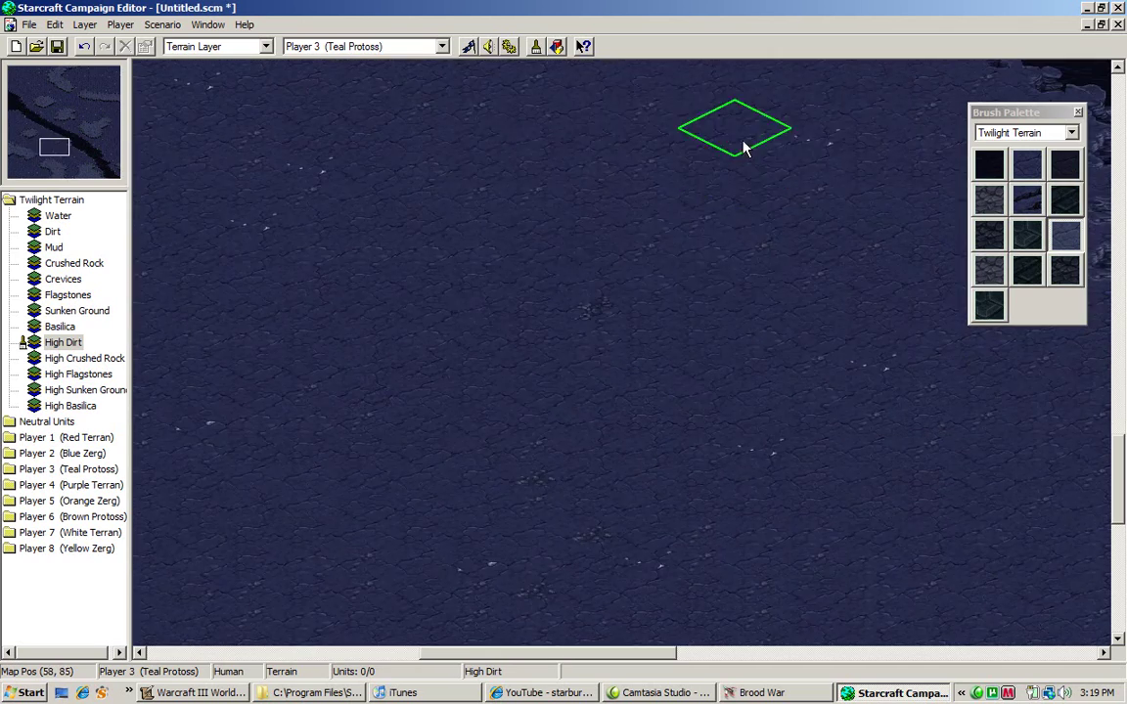
{"action": "mouse_move", "coordinate": [744, 144]}
{"action": "left_mouse_down"}
{"action": "mouse_move", "coordinate": [572, 338]}
{"action": "mouse_move", "coordinate": [701, 392]}
{"action": "mouse_move", "coordinate": [571, 179]}
{"action": "mouse_move", "coordinate": [620, 365]}
{"action": "mouse_move", "coordinate": [272, 259]}
{"action": "mouse_move", "coordinate": [302, 390]}
{"action": "mouse_move", "coordinate": [671, 458]}
{"action": "mouse_move", "coordinate": [768, 358]}
{"action": "mouse_move", "coordinate": [747, 499]}
{"action": "mouse_move", "coordinate": [667, 497]}
{"action": "mouse_move", "coordinate": [384, 251]}
{"action": "mouse_move", "coordinate": [315, 271]}
{"action": "left_mouse_up"}
{"action": "key", "text": "Right"}
{"action": "key", "text": "Right"}
{"action": "key", "text": "Left"}
{"action": "key", "text": "Left"}
{"action": "key", "text": "Left"}
{"action": "key", "text": "Left"}
{"action": "key", "text": "Left"}
{"action": "key", "text": "Left"}
{"action": "key", "text": "Left"}
{"action": "key", "text": "Left"}
{"action": "left_click_drag", "start_coordinate": [315, 271], "coordinate": [488, 184]}
Step: Paint a patch of Crevices southeast of the new High Dirt plateau, near map position (74, 102)
{"action": "key", "text": "Down"}
{"action": "key", "text": "Down"}
{"action": "key", "text": "Down"}
{"action": "key", "text": "Down"}
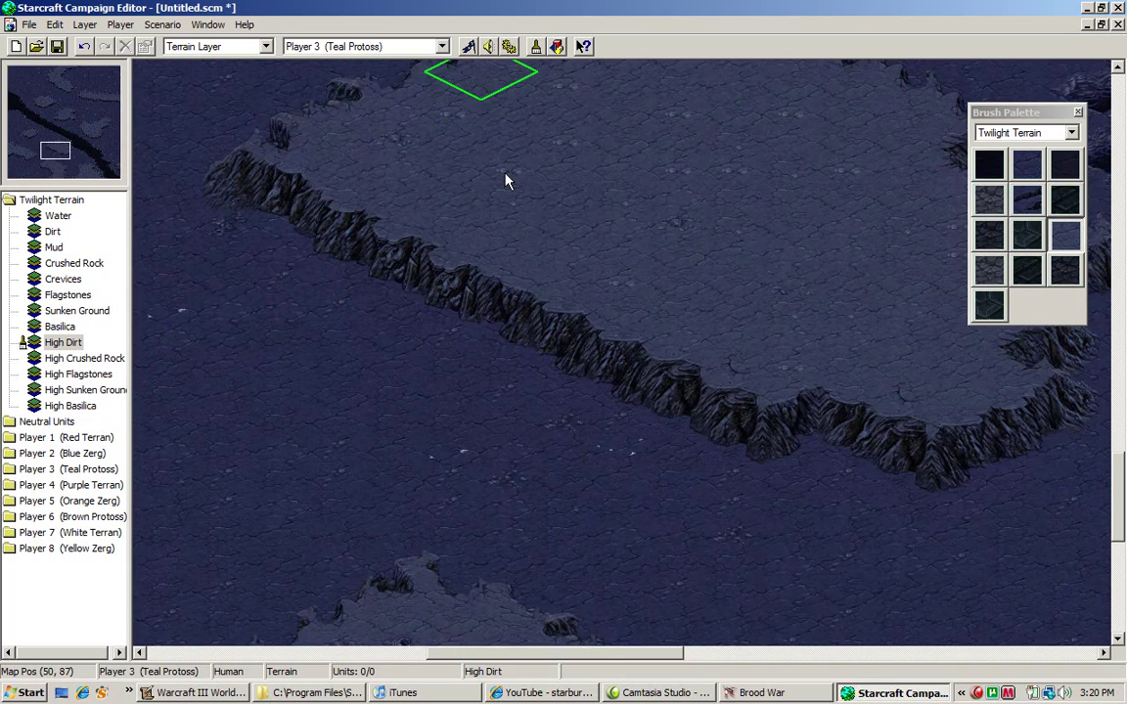
{"action": "key", "text": "Down"}
{"action": "key", "text": "Down"}
{"action": "key", "text": "Down"}
{"action": "key", "text": "Down"}
{"action": "key", "text": "Down"}
{"action": "key", "text": "Down"}
{"action": "key", "text": "Down"}
{"action": "key", "text": "Right"}
{"action": "key", "text": "Right"}
{"action": "key", "text": "Right"}
{"action": "key", "text": "Right"}
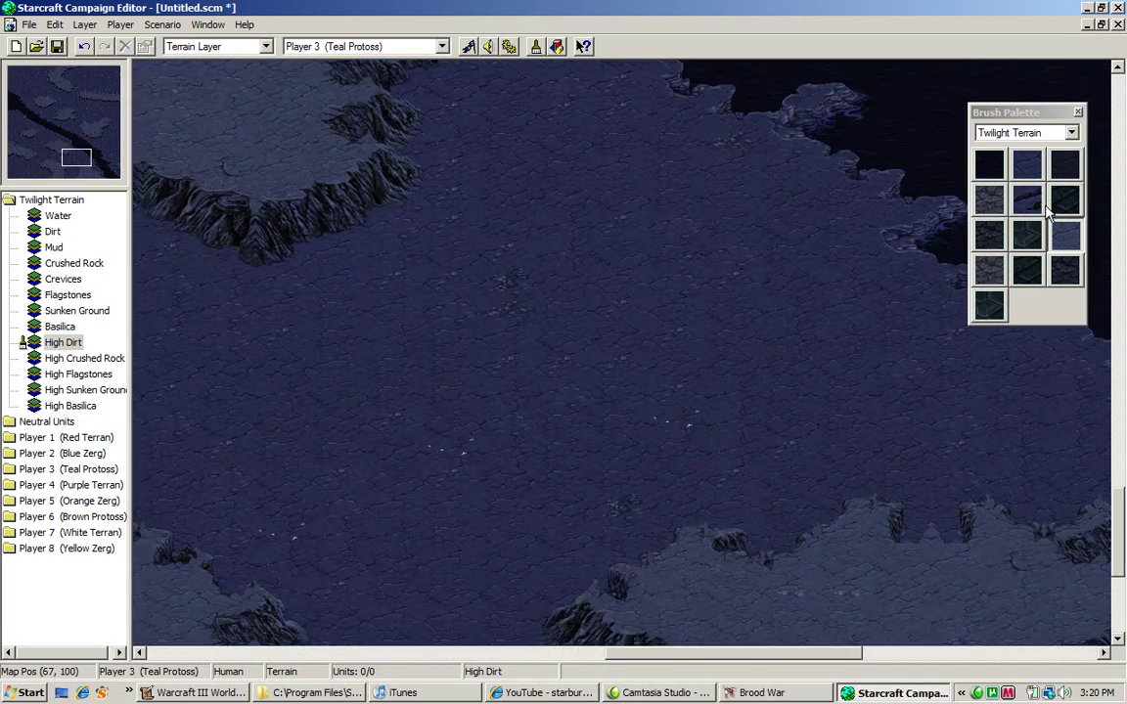
{"action": "left_click", "coordinate": [1027, 201]}
{"action": "mouse_move", "coordinate": [499, 296]}
{"action": "left_mouse_down"}
{"action": "mouse_move", "coordinate": [479, 390]}
{"action": "mouse_move", "coordinate": [391, 353]}
{"action": "left_mouse_up"}
Step: Paint two Crushed Rock patches between the southwestern High Dirt plateaus, near map positions (35, 82) and (14, 84)
{"action": "left_click", "coordinate": [45, 145]}
{"action": "key", "text": "Up"}
{"action": "mouse_move", "coordinate": [377, 256]}
{"action": "left_mouse_down"}
{"action": "mouse_move", "coordinate": [528, 166]}
{"action": "mouse_move", "coordinate": [387, 264]}
{"action": "left_mouse_up"}
{"action": "key", "text": "Up"}
{"action": "key", "text": "Up"}
{"action": "key", "text": "Up"}
{"action": "left_click", "coordinate": [989, 200]}
{"action": "mouse_move", "coordinate": [772, 174]}
{"action": "left_mouse_down"}
{"action": "mouse_move", "coordinate": [717, 186]}
{"action": "mouse_move", "coordinate": [397, 365]}
{"action": "mouse_move", "coordinate": [599, 357]}
{"action": "mouse_move", "coordinate": [759, 221]}
{"action": "mouse_move", "coordinate": [367, 390]}
{"action": "mouse_move", "coordinate": [757, 251]}
{"action": "mouse_move", "coordinate": [641, 314]}
{"action": "mouse_move", "coordinate": [595, 216]}
{"action": "mouse_move", "coordinate": [377, 357]}
{"action": "mouse_move", "coordinate": [344, 395]}
{"action": "mouse_move", "coordinate": [424, 432]}
{"action": "left_mouse_up"}
{"action": "key", "text": "Left"}
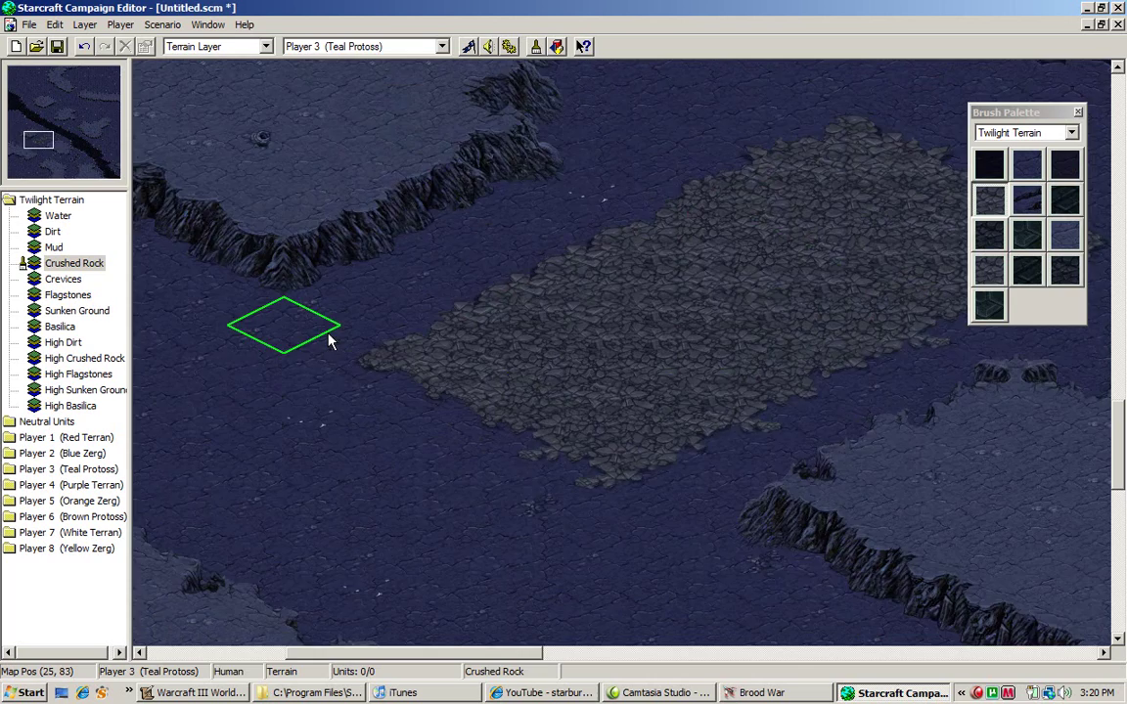
{"action": "left_click_drag", "start_coordinate": [398, 357], "coordinate": [377, 317]}
Step: Paint Sunken Ground between the river's southwest bank and the westernmost High Dirt plateau
{"action": "key", "text": "Up"}
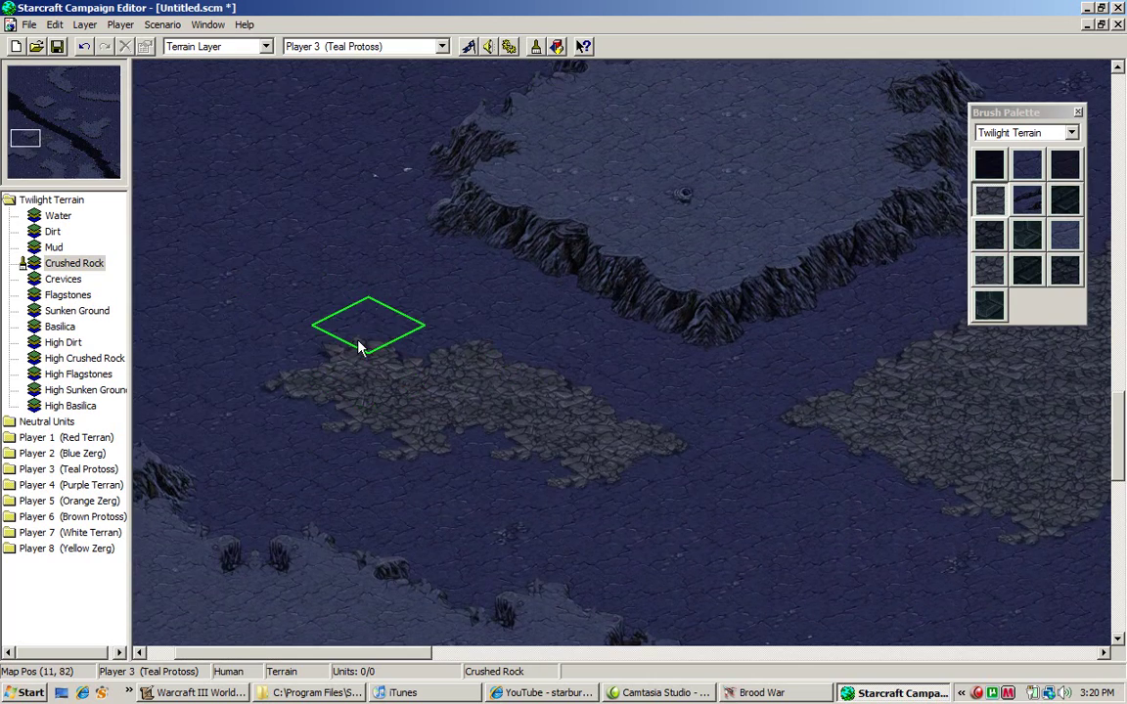
{"action": "key", "text": "Up"}
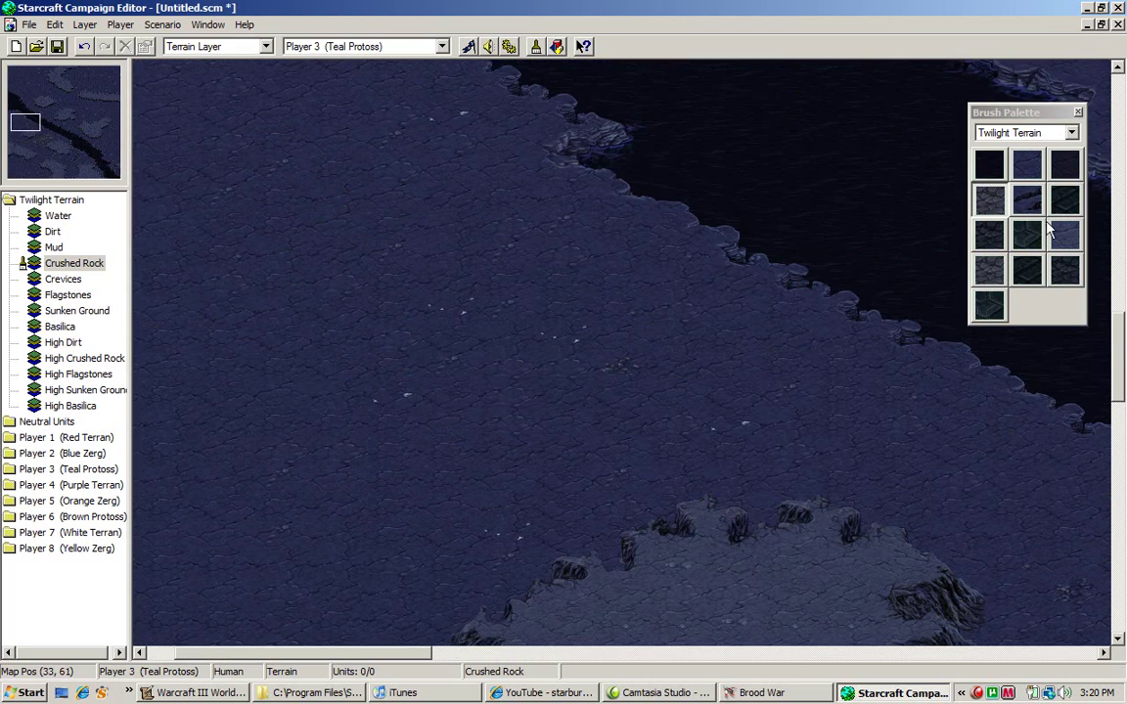
{"action": "left_click", "coordinate": [990, 234]}
{"action": "mouse_move", "coordinate": [420, 250]}
{"action": "left_mouse_down"}
{"action": "mouse_move", "coordinate": [252, 234]}
{"action": "mouse_move", "coordinate": [359, 301]}
{"action": "mouse_move", "coordinate": [335, 343]}
{"action": "mouse_move", "coordinate": [383, 159]}
{"action": "mouse_move", "coordinate": [189, 408]}
{"action": "mouse_move", "coordinate": [580, 320]}
{"action": "mouse_move", "coordinate": [520, 399]}
{"action": "left_mouse_up"}
Step: Paint a Sunken Ground basin on the open dirt northeast of the river, around map position (87, 48)
{"action": "key", "text": "Left"}
{"action": "key", "text": "Left"}
{"action": "key", "text": "Left"}
{"action": "key", "text": "Left"}
{"action": "left_click", "coordinate": [83, 112]}
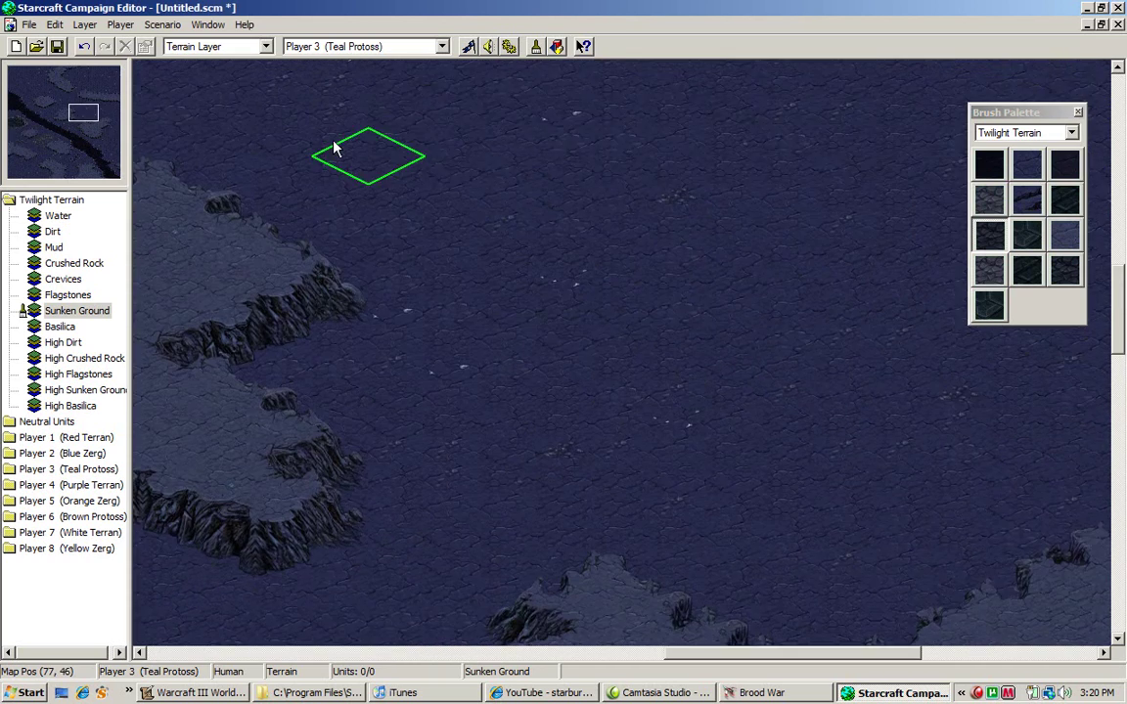
{"action": "mouse_move", "coordinate": [622, 234]}
{"action": "left_mouse_down"}
{"action": "mouse_move", "coordinate": [683, 301]}
{"action": "mouse_move", "coordinate": [544, 169]}
{"action": "left_mouse_up"}
Step: Paint a second Sunken Ground basin northwest of the first one, around map position (72, 38)
{"action": "key", "text": "Up"}
{"action": "key", "text": "Up"}
{"action": "key", "text": "Up"}
{"action": "key", "text": "Up"}
{"action": "key", "text": "Up"}
{"action": "key", "text": "Up"}
{"action": "key", "text": "Up"}
{"action": "key", "text": "Up"}
{"action": "key", "text": "Up"}
{"action": "key", "text": "Up"}
{"action": "key", "text": "Up"}
{"action": "key", "text": "Up"}
{"action": "key", "text": "Up"}
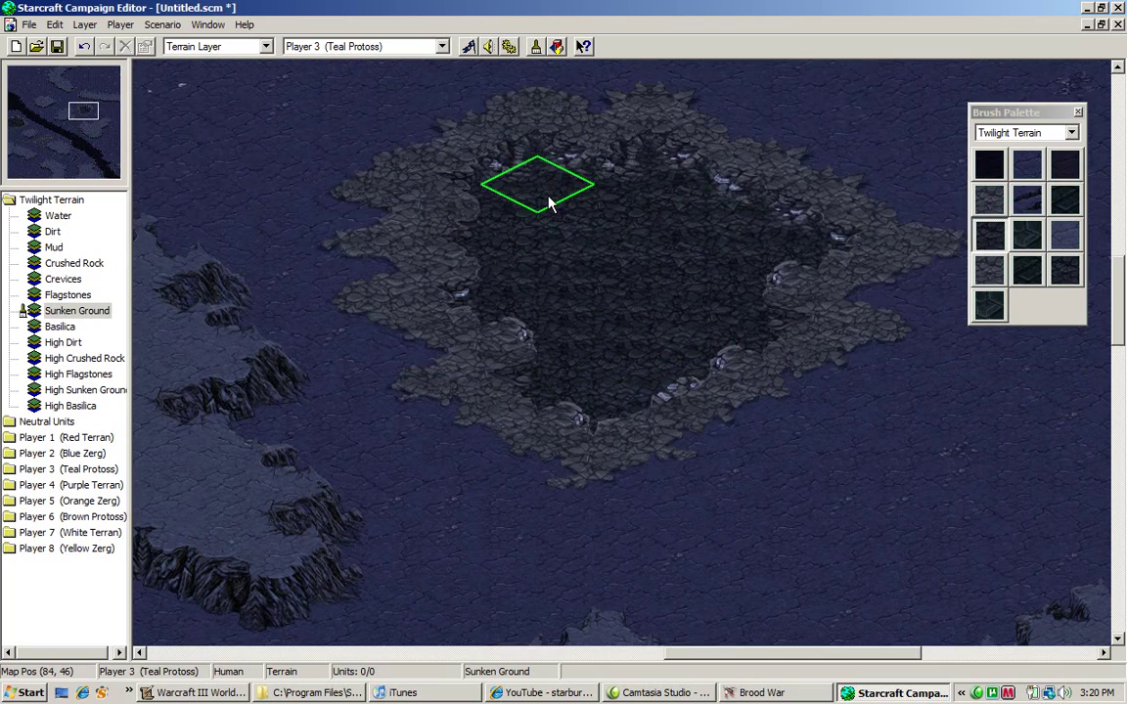
{"action": "key", "text": "Left"}
{"action": "key", "text": "Left"}
{"action": "key", "text": "Left"}
{"action": "key", "text": "Left"}
{"action": "mouse_move", "coordinate": [391, 323]}
{"action": "left_mouse_down"}
{"action": "mouse_move", "coordinate": [378, 357]}
{"action": "mouse_move", "coordinate": [432, 385]}
{"action": "mouse_move", "coordinate": [394, 381]}
{"action": "left_mouse_up"}
Step: Paint a V-shaped Flagstones area below the northern High Dirt plateau, from about map position (57, 30) to (76, 29)
{"action": "key", "text": "Left"}
{"action": "key", "text": "Left"}
{"action": "key", "text": "Left"}
{"action": "key", "text": "Left"}
{"action": "key", "text": "Left"}
{"action": "key", "text": "Left"}
{"action": "key", "text": "Left"}
{"action": "key", "text": "Left"}
{"action": "key", "text": "Left"}
{"action": "key", "text": "Left"}
{"action": "key", "text": "Left"}
{"action": "key", "text": "Left"}
{"action": "key", "text": "Left"}
{"action": "key", "text": "Left"}
{"action": "key", "text": "Left"}
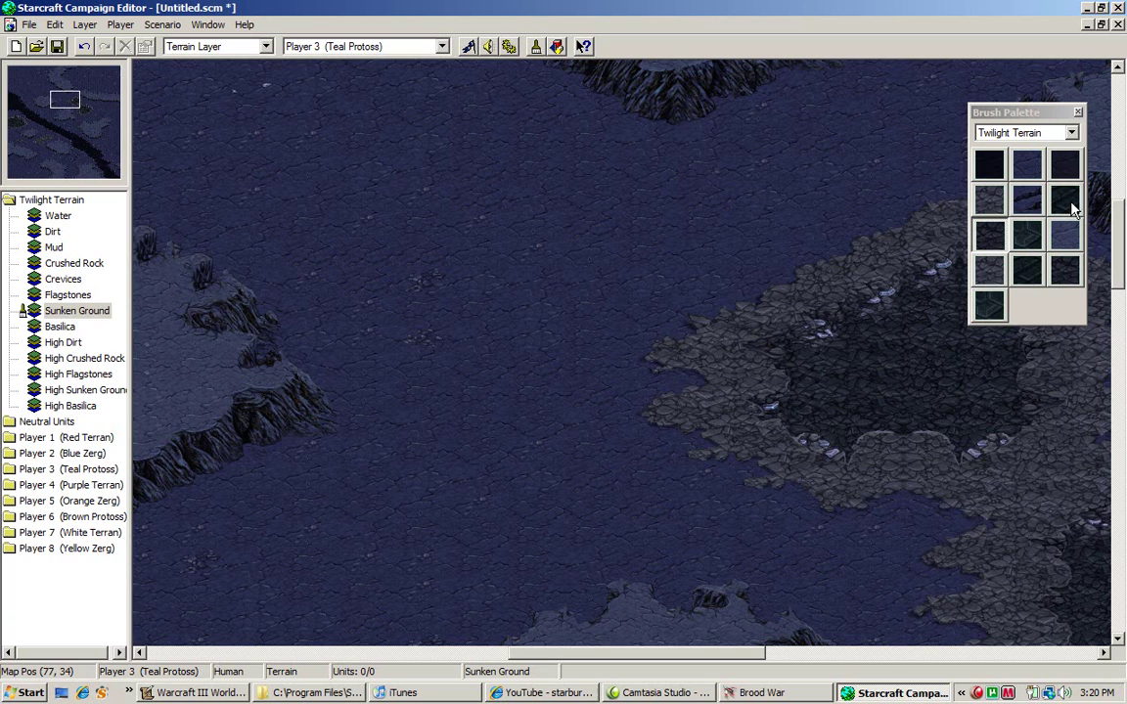
{"action": "left_click", "coordinate": [1065, 202]}
{"action": "mouse_move", "coordinate": [615, 212]}
{"action": "left_mouse_down"}
{"action": "mouse_move", "coordinate": [470, 202]}
{"action": "mouse_move", "coordinate": [465, 242]}
{"action": "mouse_move", "coordinate": [350, 151]}
{"action": "left_mouse_up"}
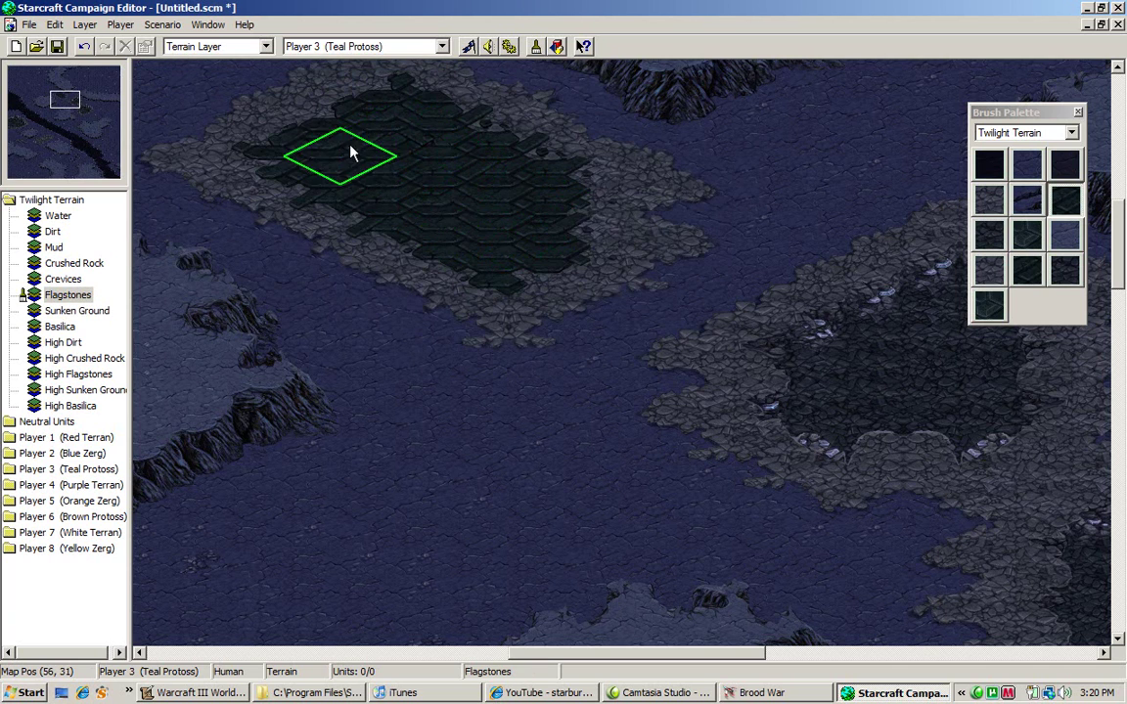
{"action": "mouse_move", "coordinate": [398, 201]}
{"action": "left_mouse_down"}
{"action": "mouse_move", "coordinate": [689, 225]}
{"action": "mouse_move", "coordinate": [792, 311]}
{"action": "mouse_move", "coordinate": [843, 296]}
{"action": "left_mouse_up"}
{"action": "key", "text": "Up"}
{"action": "key", "text": "Up"}
{"action": "key", "text": "Up"}
{"action": "key", "text": "Up"}
{"action": "key", "text": "Up"}
{"action": "key", "text": "Up"}
{"action": "key", "text": "Up"}
{"action": "key", "text": "Up"}
{"action": "key", "text": "Right"}
{"action": "key", "text": "Right"}
{"action": "key", "text": "Right"}
{"action": "key", "text": "Right"}
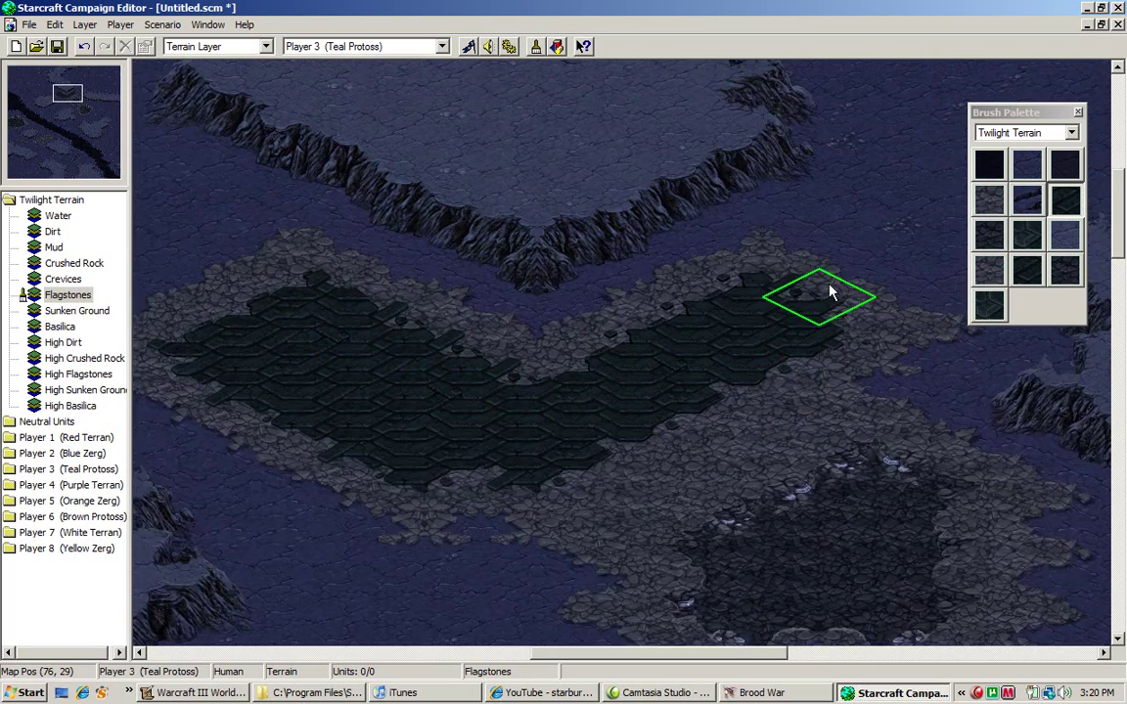
Step: Add another stroke of Flagstones on the eastern side of the V-shaped area
{"action": "key", "text": "Right"}
{"action": "key", "text": "Right"}
{"action": "key", "text": "Right"}
{"action": "key", "text": "Right"}
{"action": "key", "text": "Up"}
{"action": "mouse_move", "coordinate": [823, 235]}
{"action": "left_mouse_down"}
{"action": "mouse_move", "coordinate": [670, 298]}
{"action": "mouse_move", "coordinate": [508, 323]}
{"action": "mouse_move", "coordinate": [658, 368]}
{"action": "mouse_move", "coordinate": [893, 243]}
{"action": "mouse_move", "coordinate": [600, 388]}
{"action": "mouse_move", "coordinate": [427, 534]}
{"action": "left_mouse_up"}
Step: Paint a large Flagstones field in the northwestern part of the map, around map position (27, 22)
{"action": "key", "text": "Left"}
{"action": "key", "text": "Left"}
{"action": "key", "text": "Left"}
{"action": "key", "text": "Left"}
{"action": "key", "text": "Left"}
{"action": "key", "text": "Left"}
{"action": "key", "text": "Left"}
{"action": "key", "text": "Left"}
{"action": "key", "text": "Left"}
{"action": "key", "text": "Left"}
{"action": "key", "text": "Left"}
{"action": "key", "text": "Left"}
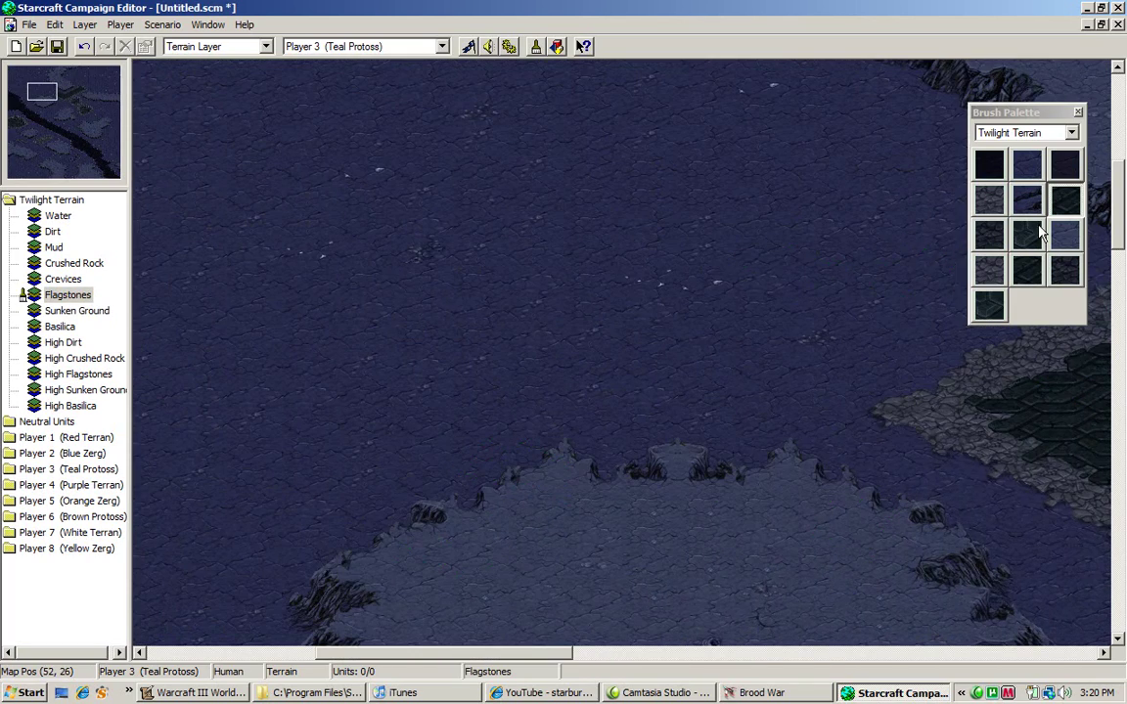
{"action": "key", "text": "Up"}
{"action": "key", "text": "Left"}
{"action": "key", "text": "Left"}
{"action": "key", "text": "Left"}
{"action": "key", "text": "Up"}
{"action": "mouse_move", "coordinate": [758, 225]}
{"action": "left_mouse_down"}
{"action": "mouse_move", "coordinate": [716, 226]}
{"action": "mouse_move", "coordinate": [446, 316]}
{"action": "mouse_move", "coordinate": [703, 211]}
{"action": "mouse_move", "coordinate": [586, 202]}
{"action": "mouse_move", "coordinate": [432, 470]}
{"action": "mouse_move", "coordinate": [696, 306]}
{"action": "mouse_move", "coordinate": [861, 278]}
{"action": "mouse_move", "coordinate": [686, 414]}
{"action": "mouse_move", "coordinate": [574, 458]}
{"action": "mouse_move", "coordinate": [450, 286]}
{"action": "mouse_move", "coordinate": [284, 378]}
{"action": "mouse_move", "coordinate": [706, 184]}
{"action": "mouse_move", "coordinate": [219, 390]}
{"action": "mouse_move", "coordinate": [1039, 286]}
{"action": "left_mouse_up"}
{"action": "key", "text": "Up"}
{"action": "key", "text": "Up"}
{"action": "key", "text": "Left"}
{"action": "key", "text": "Left"}
Step: Paint two Basilica platforms on the northwestern Flagstones field and a single Basilica tile near map position (65, 106)
{"action": "left_click", "coordinate": [1040, 266]}
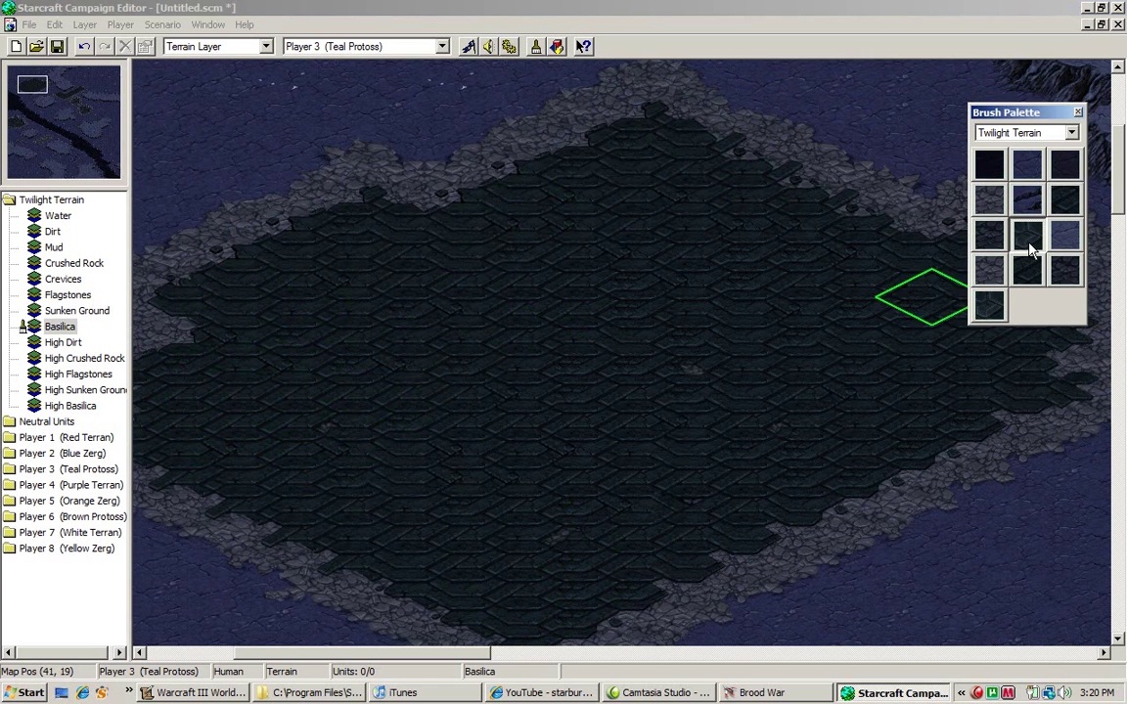
{"action": "mouse_move", "coordinate": [762, 233]}
{"action": "left_mouse_down"}
{"action": "mouse_move", "coordinate": [712, 259]}
{"action": "mouse_move", "coordinate": [765, 227]}
{"action": "mouse_move", "coordinate": [909, 299]}
{"action": "mouse_move", "coordinate": [820, 357]}
{"action": "mouse_move", "coordinate": [731, 472]}
{"action": "left_mouse_up"}
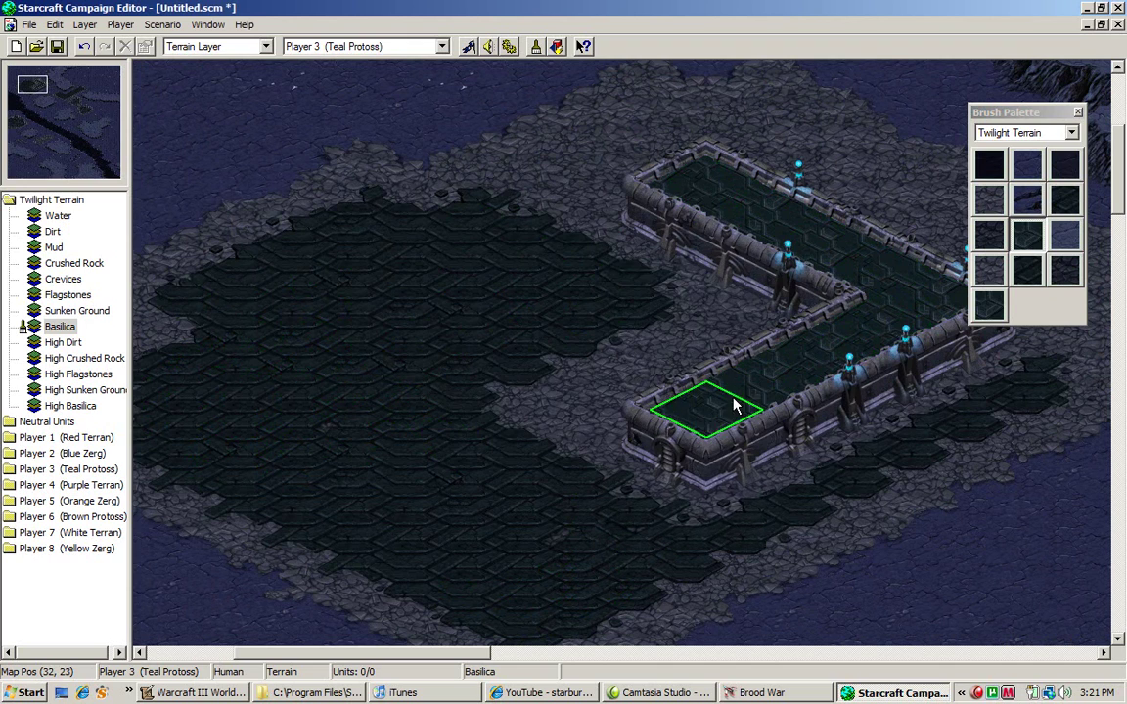
{"action": "mouse_move", "coordinate": [515, 312]}
{"action": "left_mouse_down"}
{"action": "mouse_move", "coordinate": [399, 336]}
{"action": "mouse_move", "coordinate": [391, 347]}
{"action": "left_mouse_up"}
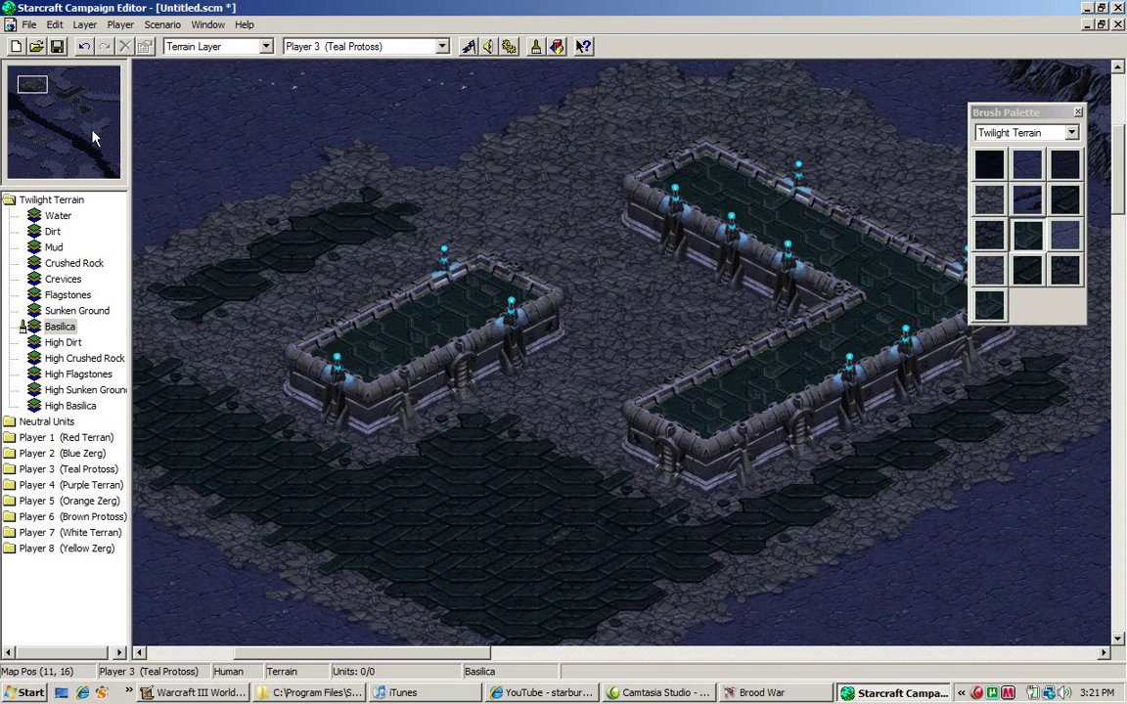
{"action": "left_click", "coordinate": [69, 157]}
{"action": "left_click", "coordinate": [479, 405]}
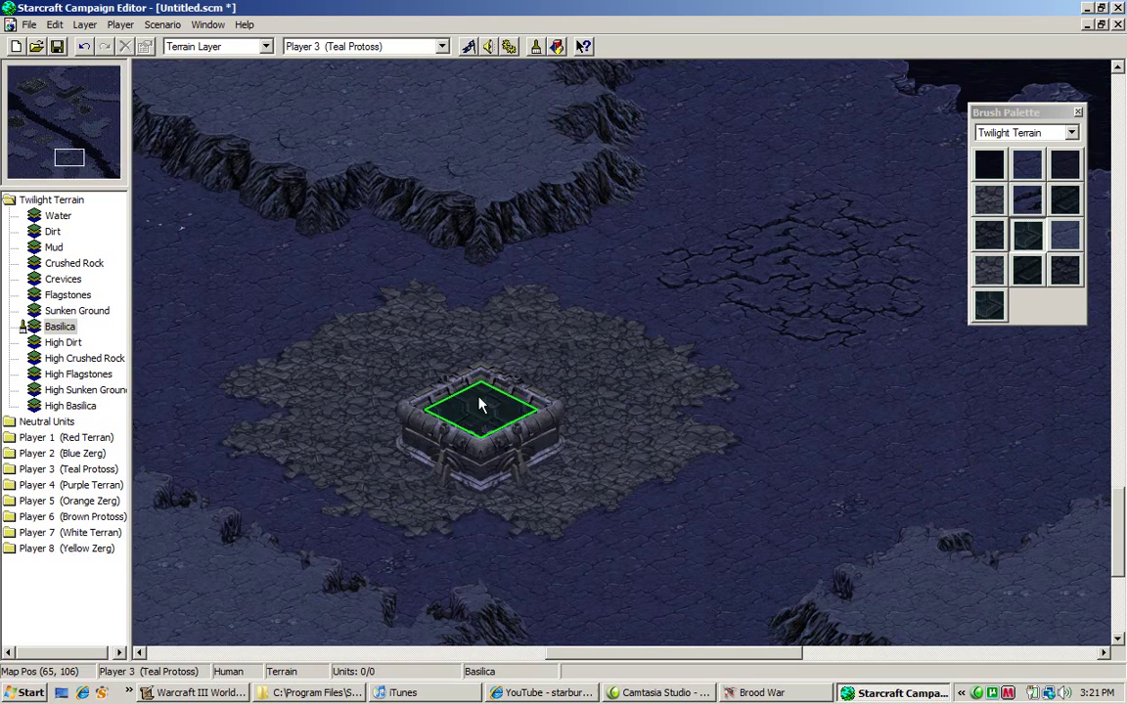
Step: Paint a High Sunken Ground area at the eastern edge of the map, near map position (125, 68)
{"action": "left_click", "coordinate": [121, 146]}
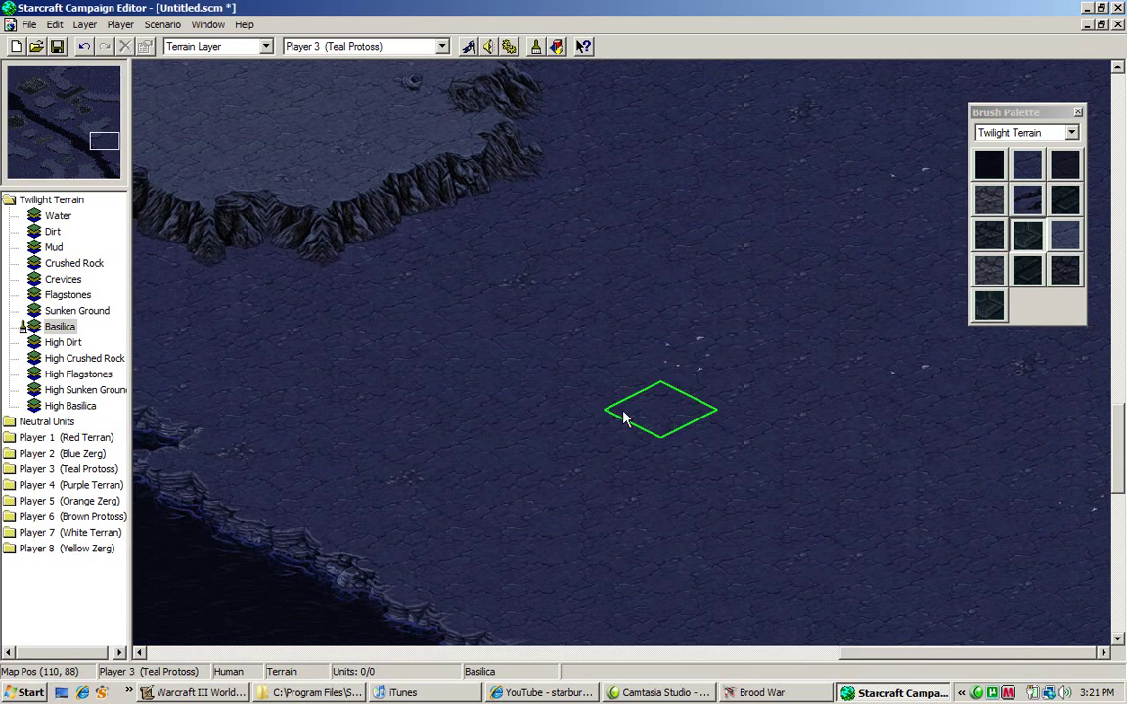
{"action": "mouse_move", "coordinate": [624, 415]}
{"action": "left_mouse_down"}
{"action": "mouse_move", "coordinate": [694, 307]}
{"action": "mouse_move", "coordinate": [875, 367]}
{"action": "mouse_move", "coordinate": [868, 347]}
{"action": "mouse_move", "coordinate": [882, 466]}
{"action": "mouse_move", "coordinate": [1039, 374]}
{"action": "mouse_move", "coordinate": [1035, 337]}
{"action": "left_mouse_up"}
{"action": "left_click", "coordinate": [1063, 275]}
{"action": "scroll", "coordinate": [1052, 313], "scroll_direction": "up", "scroll_amount": 4}
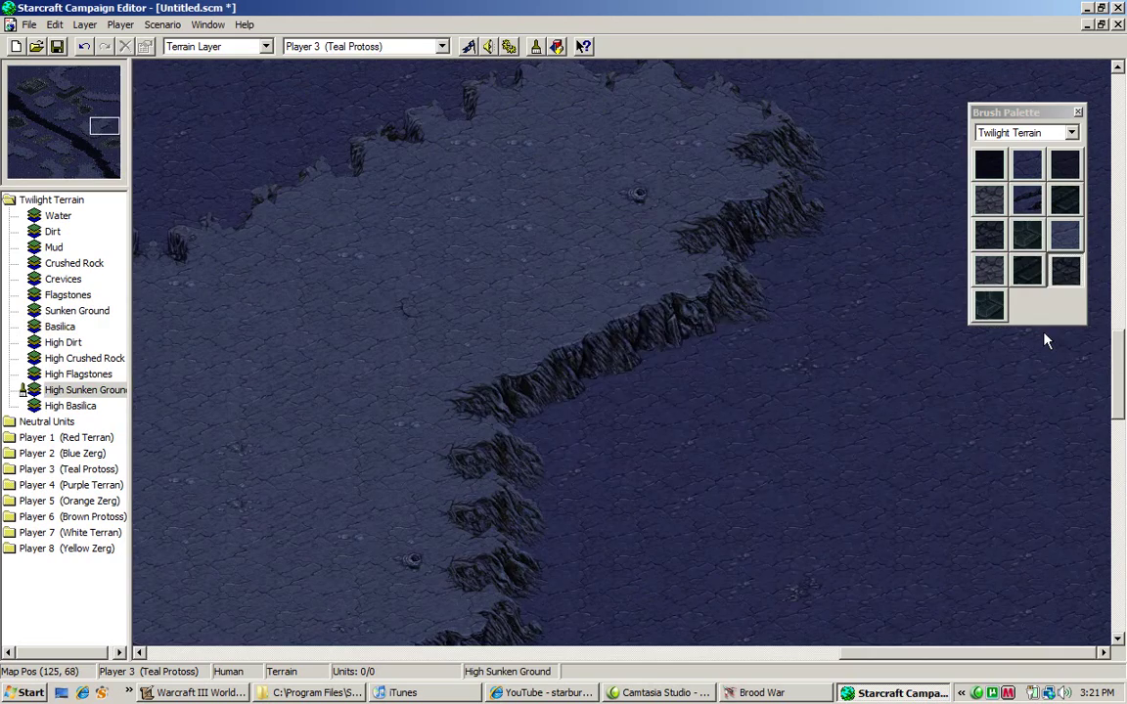
{"action": "mouse_move", "coordinate": [996, 393]}
{"action": "left_mouse_down"}
{"action": "mouse_move", "coordinate": [903, 446]}
{"action": "mouse_move", "coordinate": [966, 460]}
{"action": "mouse_move", "coordinate": [1059, 408]}
{"action": "left_mouse_up"}
{"action": "scroll", "coordinate": [1037, 419], "scroll_direction": "up", "scroll_amount": 5}
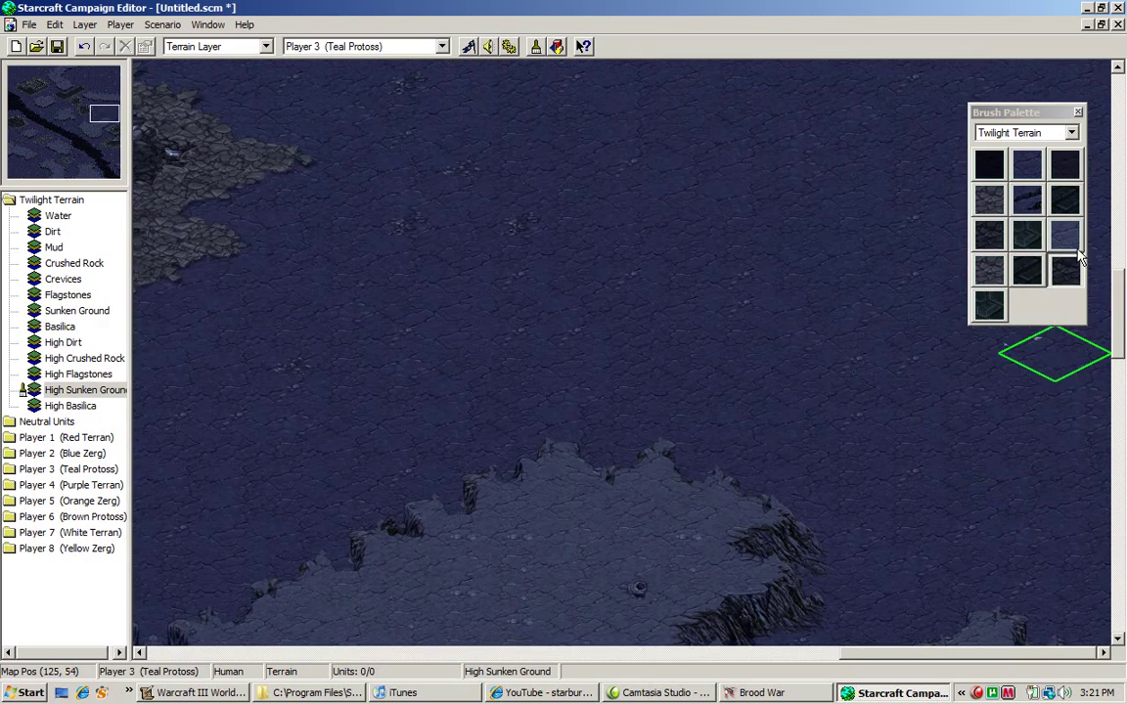
Step: Paint a strip of Dirt between the new High Sunken Ground plateau and the neighbouring High Dirt plateau, south of map position (106, 63)
{"action": "left_click", "coordinate": [1027, 164]}
{"action": "scroll", "coordinate": [1027, 171], "scroll_direction": "down", "scroll_amount": 5}
{"action": "mouse_move", "coordinate": [192, 269]}
{"action": "left_mouse_down"}
{"action": "mouse_move", "coordinate": [189, 290]}
{"action": "mouse_move", "coordinate": [370, 516]}
{"action": "mouse_move", "coordinate": [432, 548]}
{"action": "left_mouse_up"}
{"action": "scroll", "coordinate": [366, 506], "scroll_direction": "down", "scroll_amount": 1}
{"action": "key", "text": "Left"}
{"action": "key", "text": "Up"}
{"action": "key", "text": "Up"}
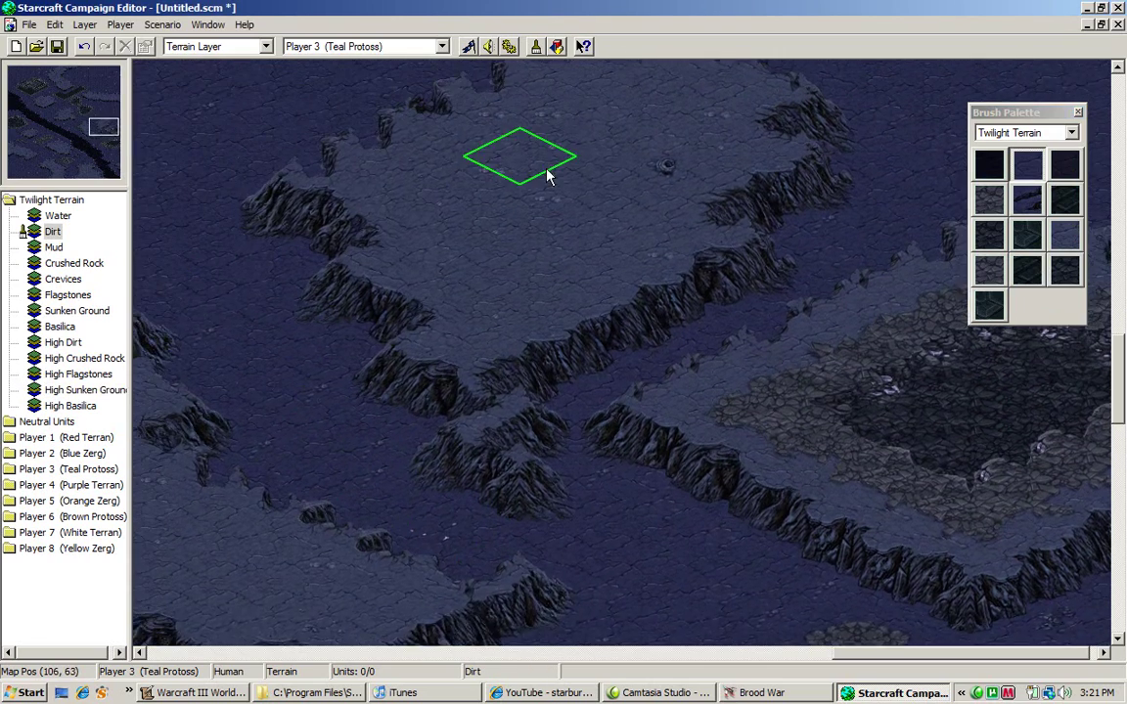
{"action": "left_click", "coordinate": [607, 206]}
Step: Paint a large solid Mud area on the eastern dirt, around map position (111, 55), filling its gaps and widening its western side
{"action": "key", "text": "Up"}
{"action": "key", "text": "Up"}
{"action": "key", "text": "Up"}
{"action": "key", "text": "Up"}
{"action": "key", "text": "Up"}
{"action": "key", "text": "Up"}
{"action": "key", "text": "Up"}
{"action": "key", "text": "Up"}
{"action": "key", "text": "Up"}
{"action": "key", "text": "Up"}
{"action": "key", "text": "Up"}
{"action": "key", "text": "Up"}
{"action": "key", "text": "Up"}
{"action": "key", "text": "Up"}
{"action": "key", "text": "Up"}
{"action": "scroll", "coordinate": [1002, 309], "scroll_direction": "up", "scroll_amount": 3}
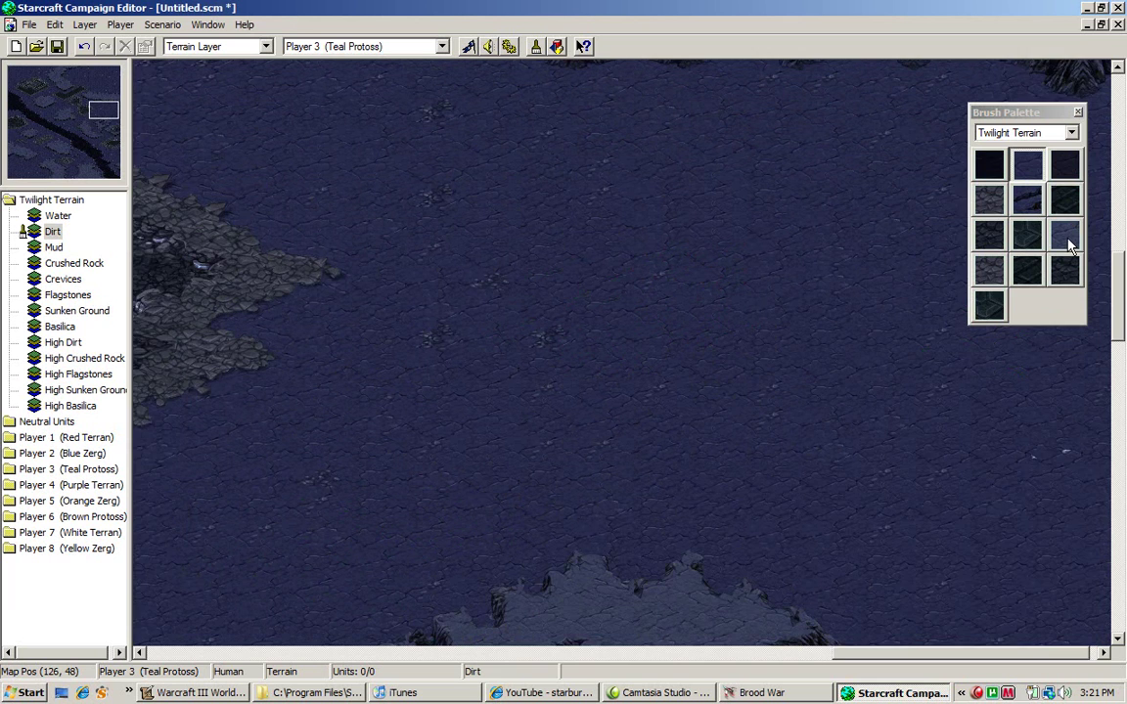
{"action": "left_click", "coordinate": [988, 202]}
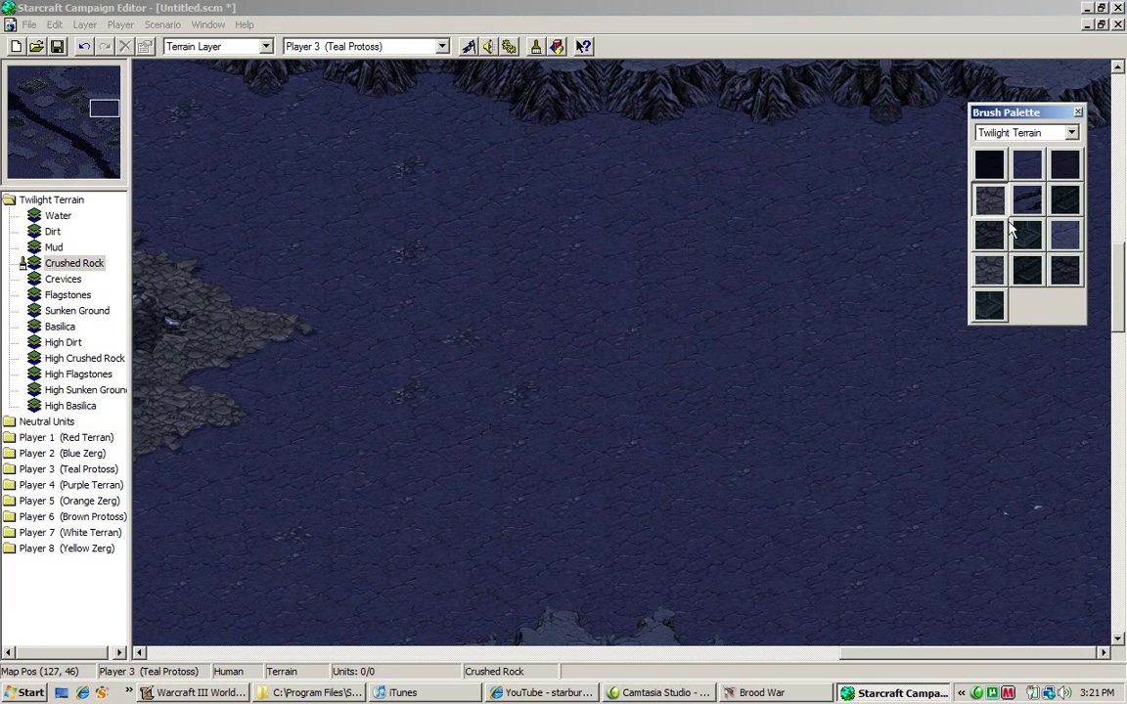
{"action": "left_click", "coordinate": [1065, 166]}
{"action": "mouse_move", "coordinate": [841, 343]}
{"action": "left_mouse_down"}
{"action": "mouse_move", "coordinate": [730, 433]}
{"action": "mouse_move", "coordinate": [752, 290]}
{"action": "mouse_move", "coordinate": [937, 584]}
{"action": "mouse_move", "coordinate": [672, 432]}
{"action": "mouse_move", "coordinate": [722, 479]}
{"action": "mouse_move", "coordinate": [554, 359]}
{"action": "mouse_move", "coordinate": [558, 291]}
{"action": "mouse_move", "coordinate": [792, 244]}
{"action": "left_mouse_up"}
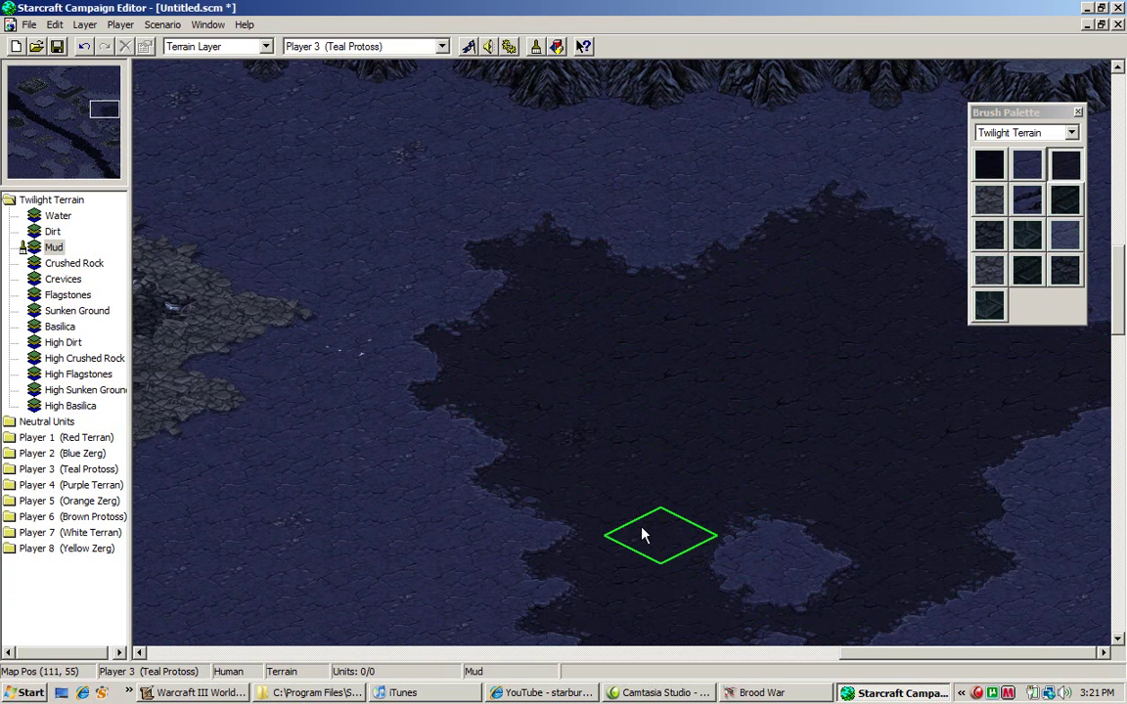
{"action": "mouse_move", "coordinate": [647, 533]}
{"action": "left_mouse_down"}
{"action": "mouse_move", "coordinate": [765, 559]}
{"action": "mouse_move", "coordinate": [724, 513]}
{"action": "mouse_move", "coordinate": [504, 411]}
{"action": "mouse_move", "coordinate": [498, 502]}
{"action": "mouse_move", "coordinate": [457, 384]}
{"action": "left_mouse_up"}
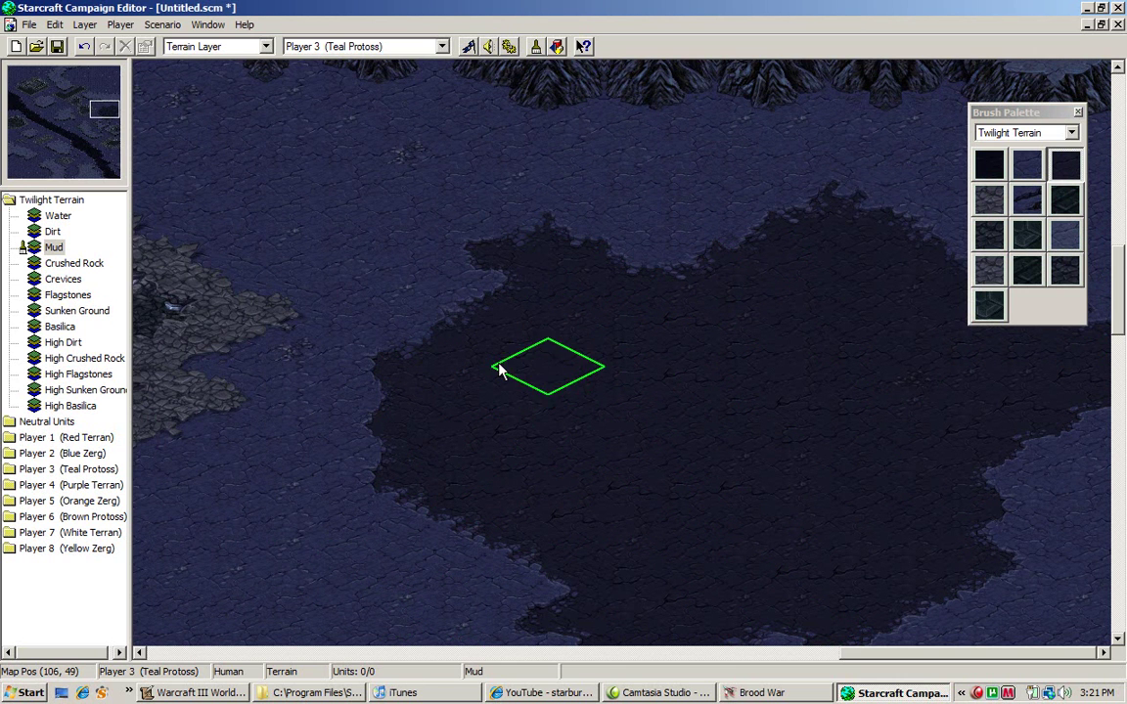
Step: Switch to iTunes, play the song minstrelosity and return to the map editor
{"action": "left_click", "coordinate": [401, 692]}
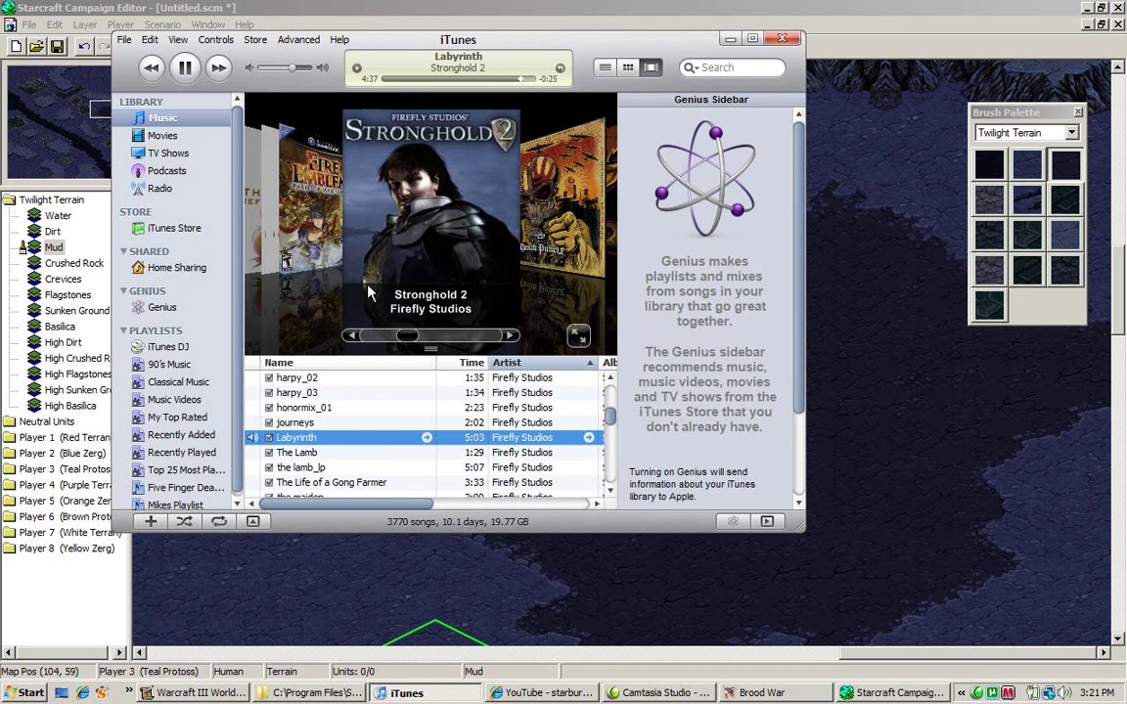
{"action": "scroll", "coordinate": [323, 440], "scroll_direction": "down", "scroll_amount": 5}
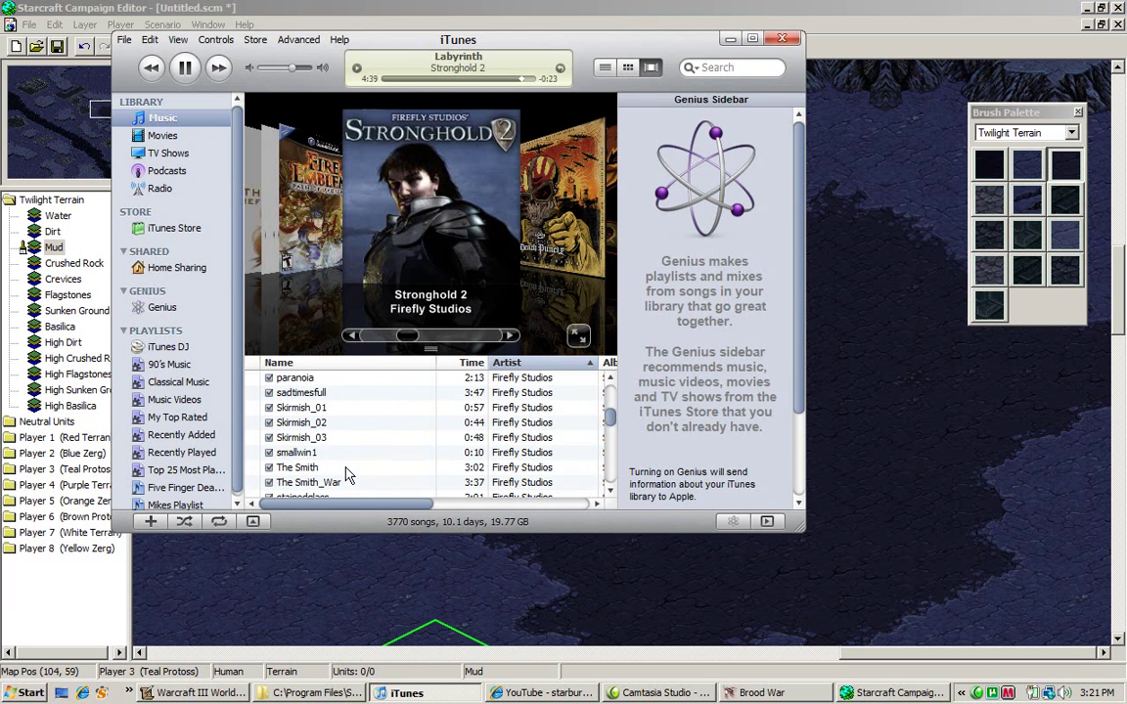
{"action": "scroll", "coordinate": [333, 439], "scroll_direction": "up", "scroll_amount": 2}
{"action": "left_click", "coordinate": [328, 453]}
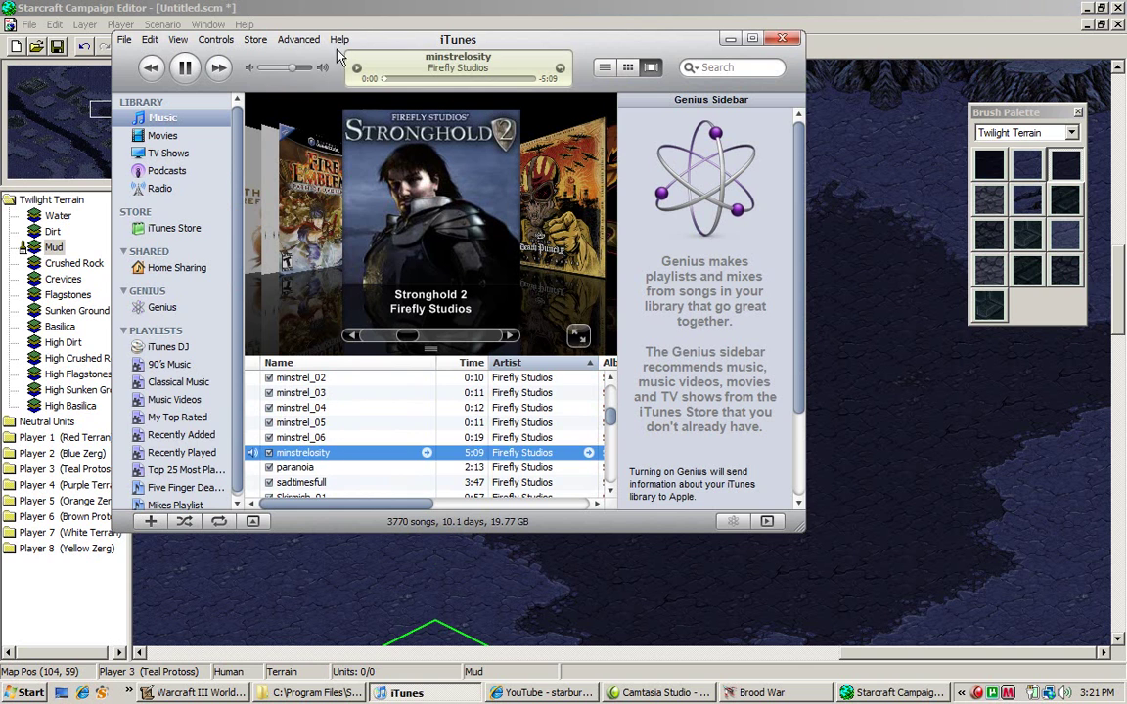
{"action": "left_click", "coordinate": [733, 39]}
Step: Paint a long High Basilica platform in the northwestern corner of the map, running southwest from about map position (15, 2)
{"action": "key", "text": "Left"}
{"action": "key", "text": "Left"}
{"action": "key", "text": "Left"}
{"action": "key", "text": "Left"}
{"action": "key", "text": "Left"}
{"action": "key", "text": "Left"}
{"action": "key", "text": "Left"}
{"action": "key", "text": "Left"}
{"action": "key", "text": "Left"}
{"action": "key", "text": "Left"}
{"action": "key", "text": "Left"}
{"action": "key", "text": "Left"}
{"action": "key", "text": "Left"}
{"action": "key", "text": "Left"}
{"action": "key", "text": "Left"}
{"action": "key", "text": "Left"}
{"action": "key", "text": "Left"}
{"action": "key", "text": "Left"}
{"action": "key", "text": "Left"}
{"action": "key", "text": "Left"}
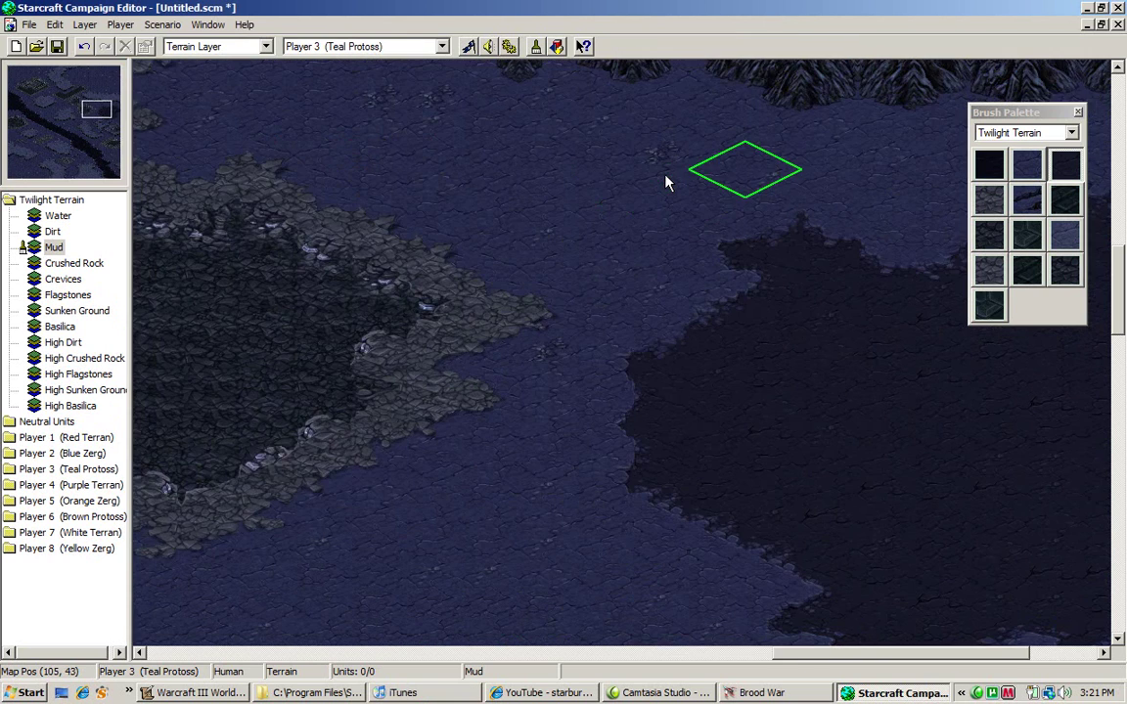
{"action": "key", "text": "Left"}
{"action": "key", "text": "Left"}
{"action": "key", "text": "Left"}
{"action": "key", "text": "Left"}
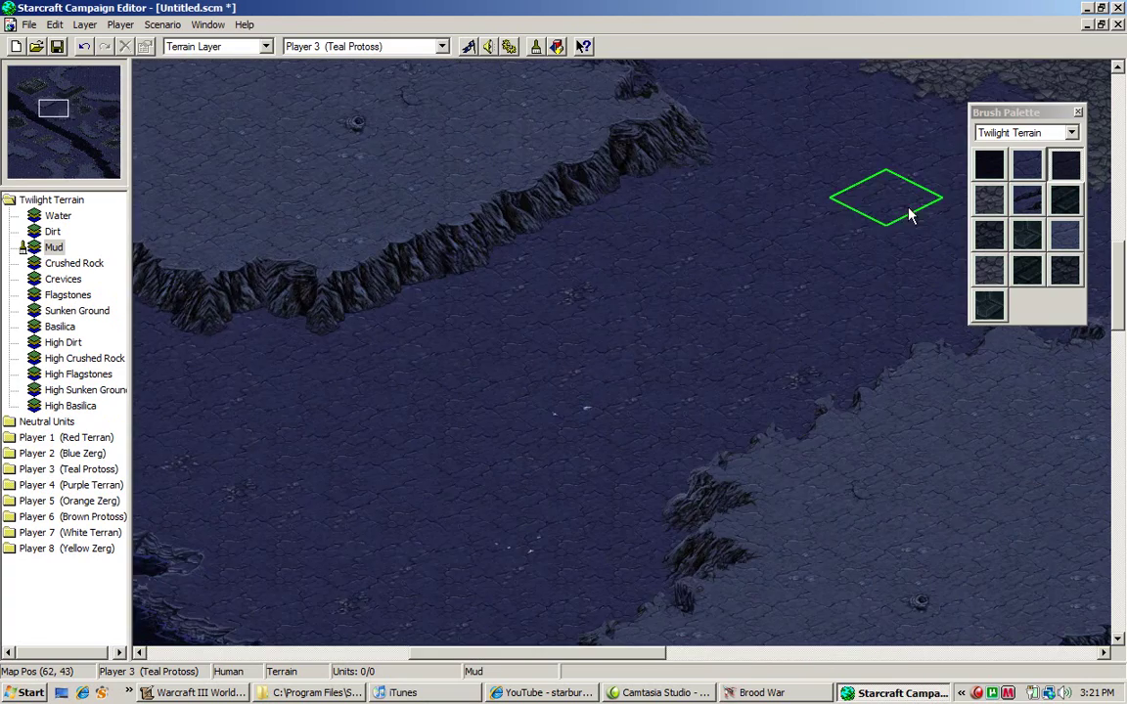
{"action": "key", "text": "Up"}
{"action": "key", "text": "Up"}
{"action": "key", "text": "Up"}
{"action": "key", "text": "Up"}
{"action": "key", "text": "Left"}
{"action": "key", "text": "Left"}
{"action": "key", "text": "Left"}
{"action": "key", "text": "Left"}
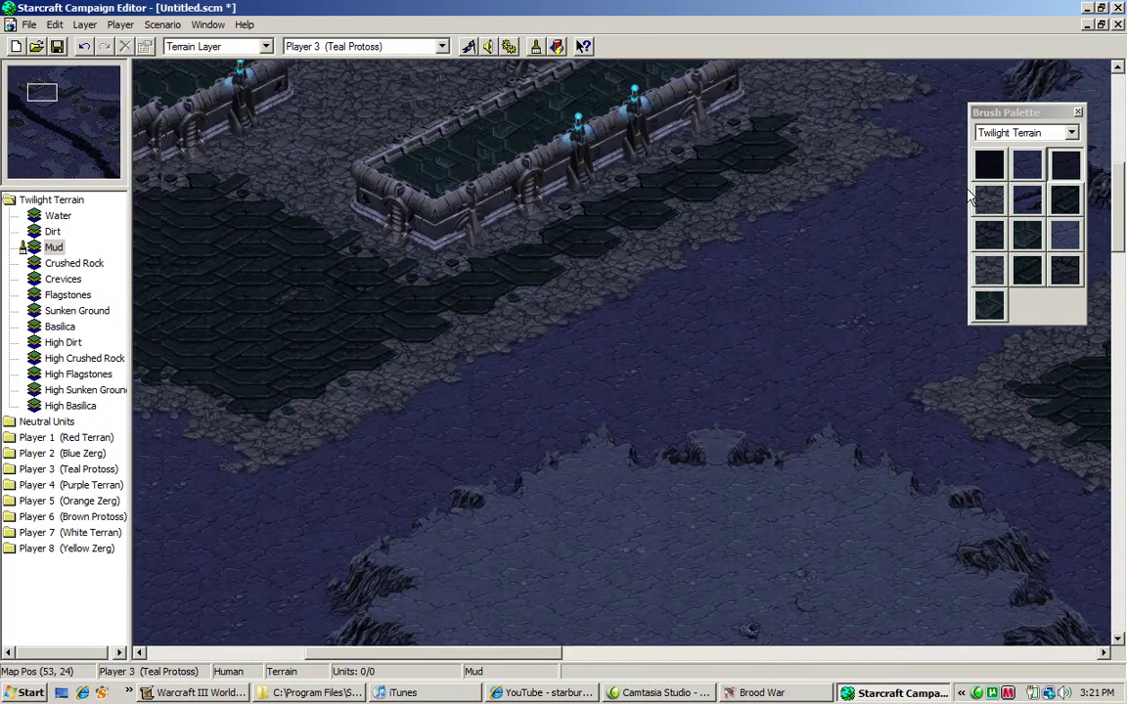
{"action": "key", "text": "Up"}
{"action": "key", "text": "Up"}
{"action": "key", "text": "Up"}
{"action": "key", "text": "Up"}
{"action": "key", "text": "Up"}
{"action": "key", "text": "Up"}
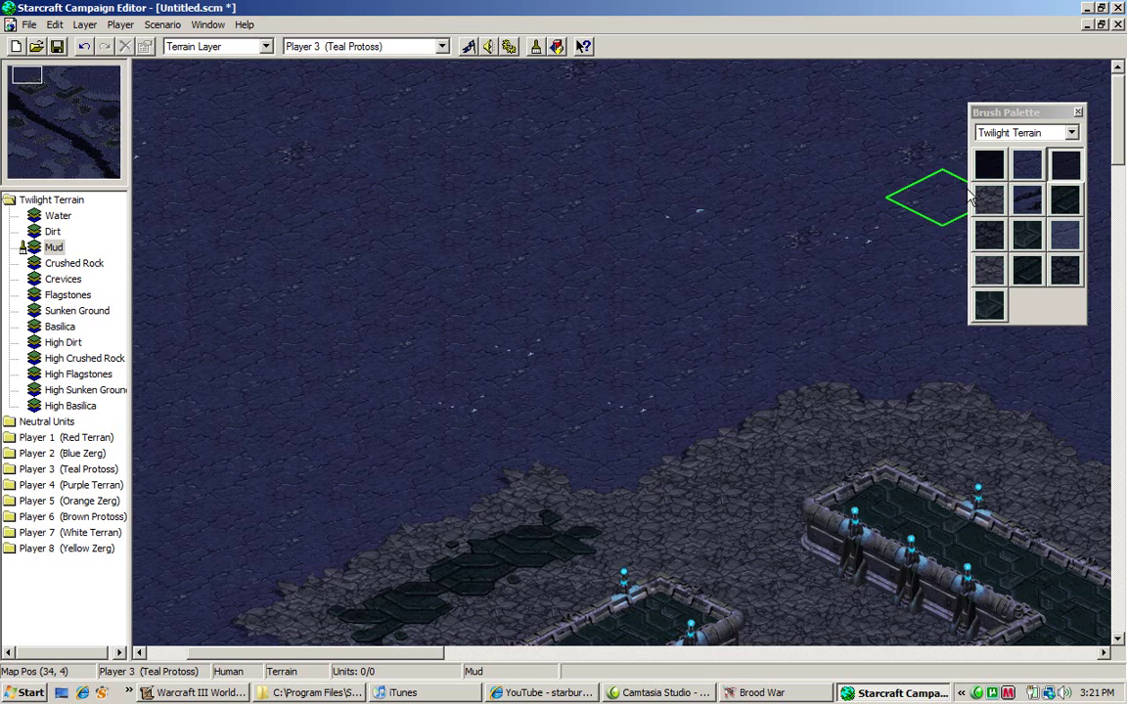
{"action": "key", "text": "Left"}
{"action": "key", "text": "Left"}
{"action": "key", "text": "Left"}
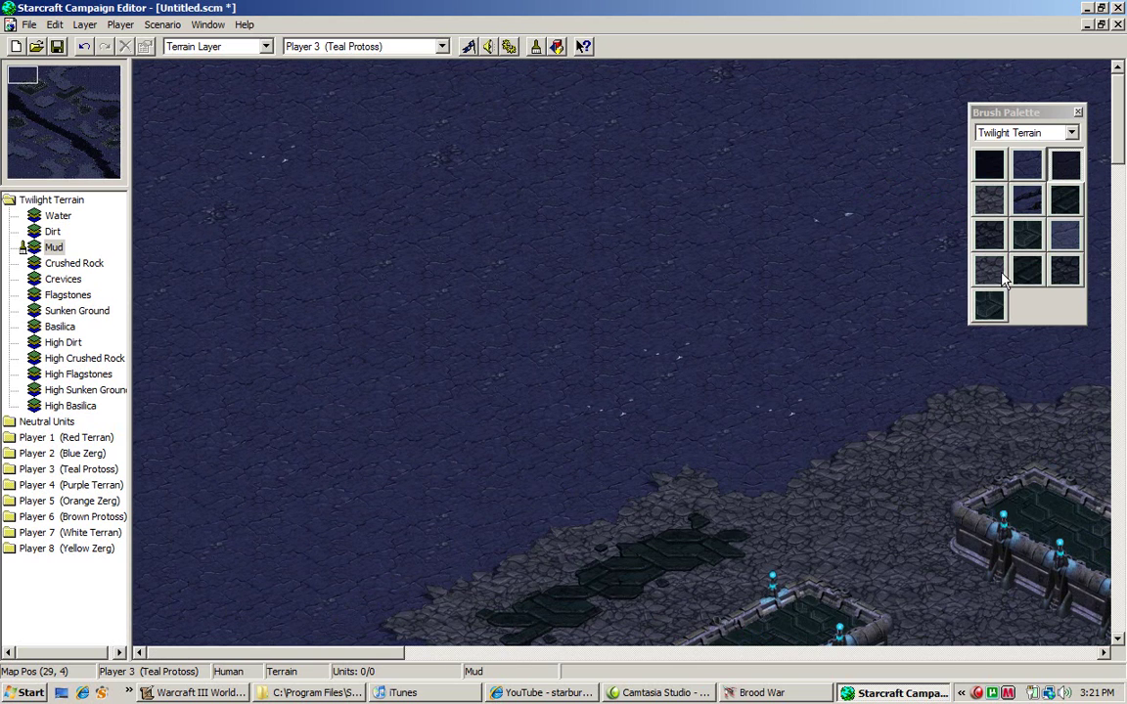
{"action": "left_click", "coordinate": [991, 305]}
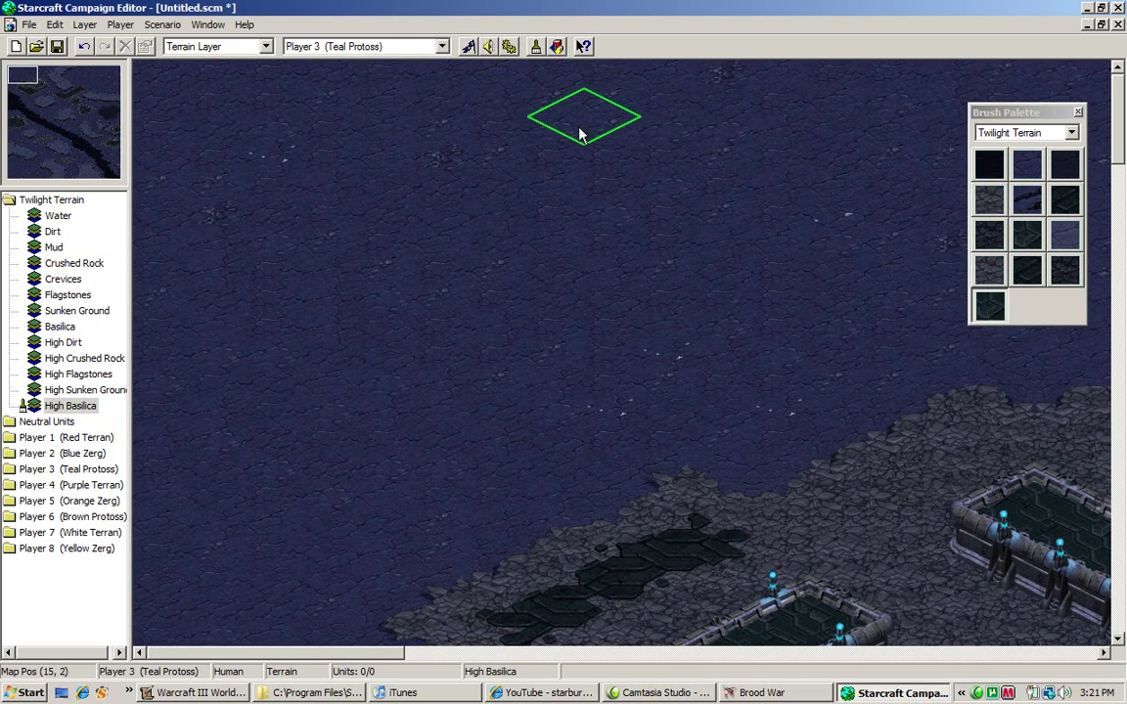
{"action": "left_click_drag", "start_coordinate": [580, 134], "coordinate": [401, 217]}
{"action": "scroll", "coordinate": [404, 214], "scroll_direction": "down", "scroll_amount": 4}
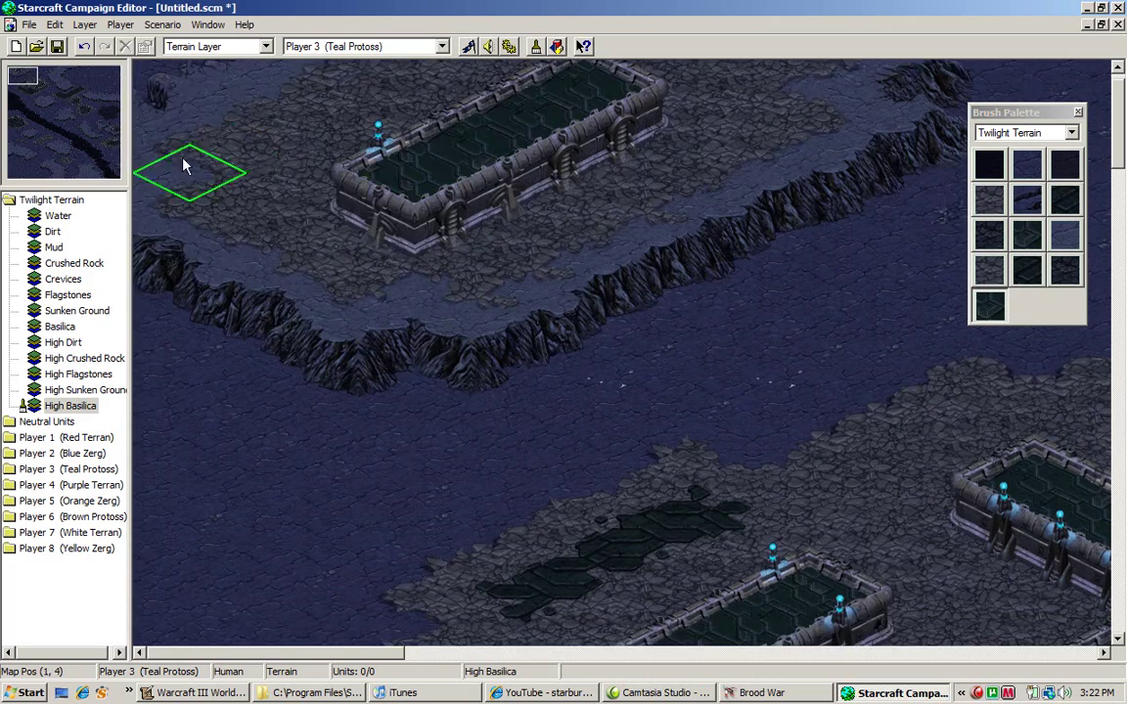
Step: Paint a Mud patch in the southwest near map position (21, 114) and an elongated one in the northeast, southwest of map position (98, 13)
{"action": "left_click", "coordinate": [24, 176]}
{"action": "key", "text": "Up"}
{"action": "key", "text": "Left"}
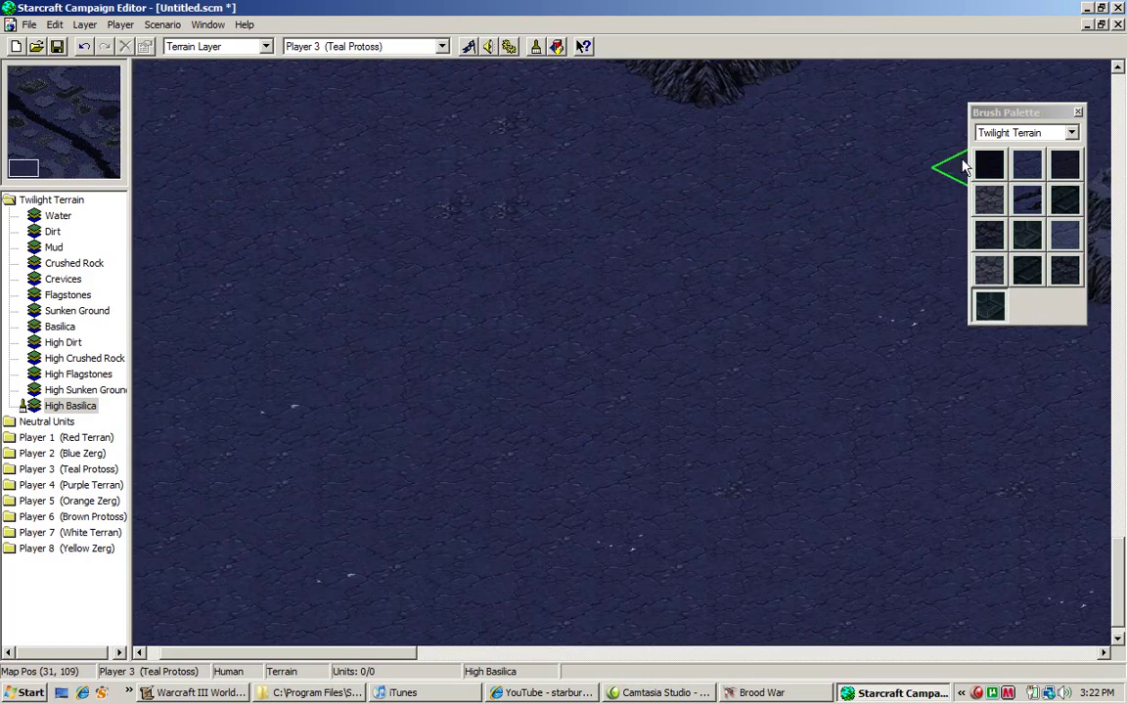
{"action": "left_click", "coordinate": [1059, 166]}
{"action": "mouse_move", "coordinate": [893, 196]}
{"action": "left_mouse_down"}
{"action": "mouse_move", "coordinate": [858, 261]}
{"action": "mouse_move", "coordinate": [751, 299]}
{"action": "left_mouse_up"}
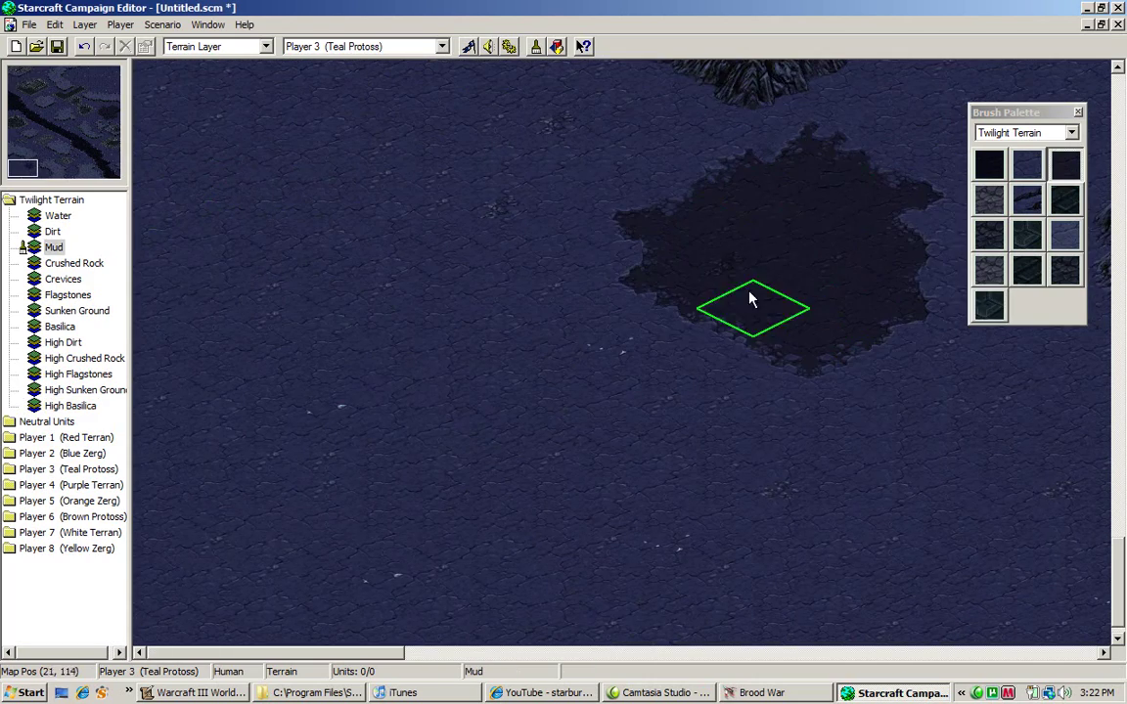
{"action": "left_click", "coordinate": [88, 85]}
{"action": "mouse_move", "coordinate": [586, 277]}
{"action": "left_mouse_down"}
{"action": "mouse_move", "coordinate": [533, 260]}
{"action": "mouse_move", "coordinate": [408, 269]}
{"action": "mouse_move", "coordinate": [453, 193]}
{"action": "mouse_move", "coordinate": [712, 355]}
{"action": "left_mouse_up"}
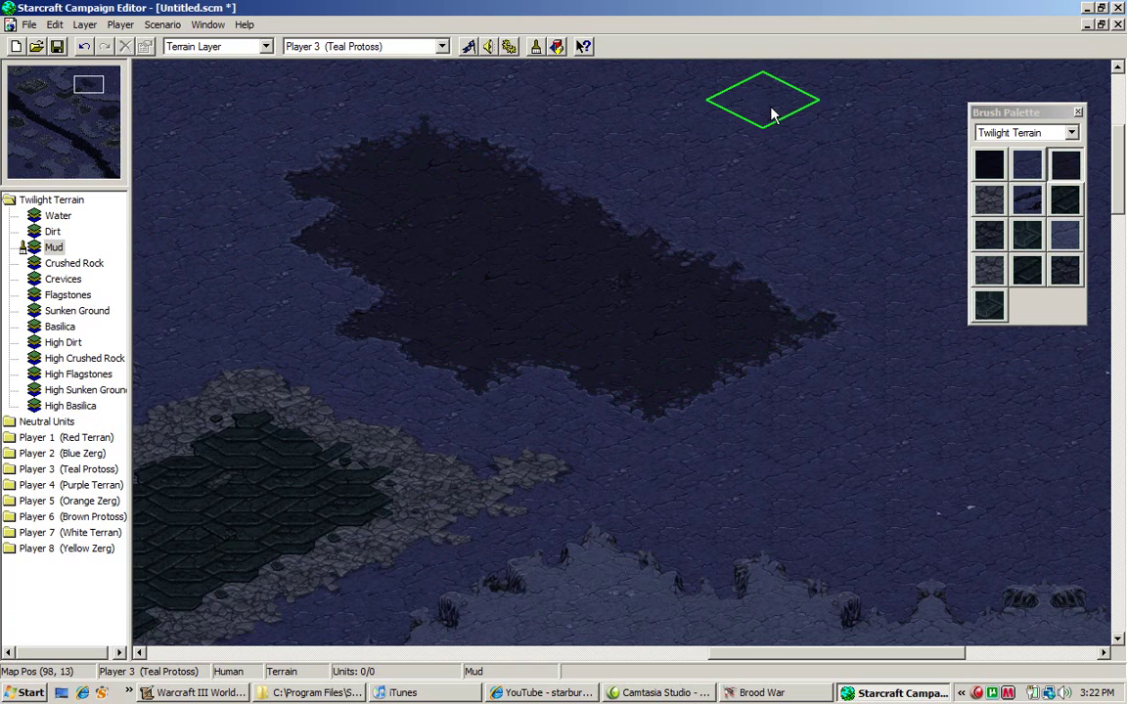
Step: Switch to iTunes, raise the playback volume slightly and return to the map editor
{"action": "left_click", "coordinate": [427, 694]}
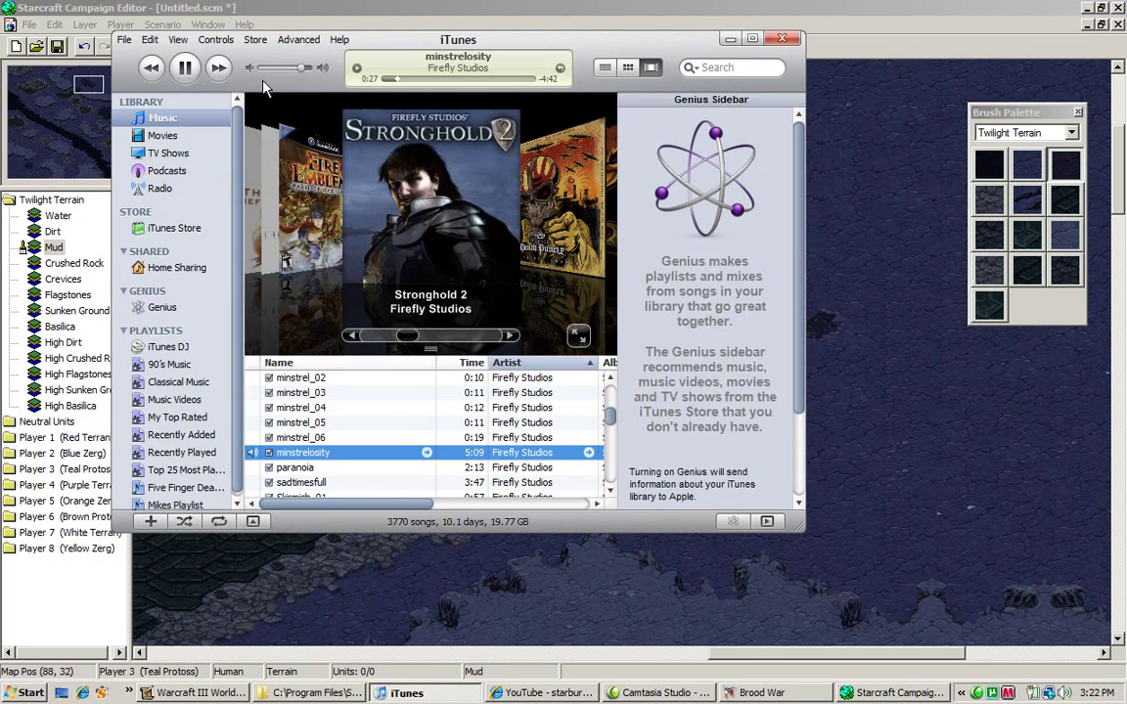
{"action": "left_click", "coordinate": [730, 38]}
Step: Collapse the Twilight Terrain list and switch editing to the Doodad Layer
{"action": "left_click", "coordinate": [20, 177]}
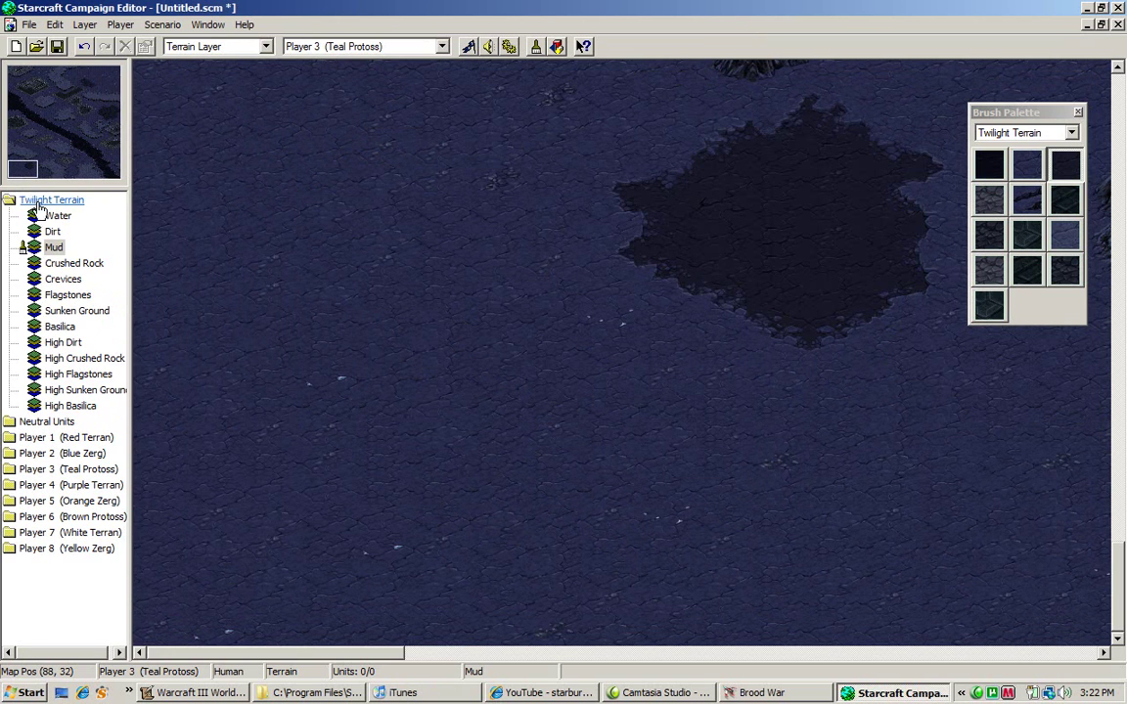
{"action": "double_click", "coordinate": [38, 202]}
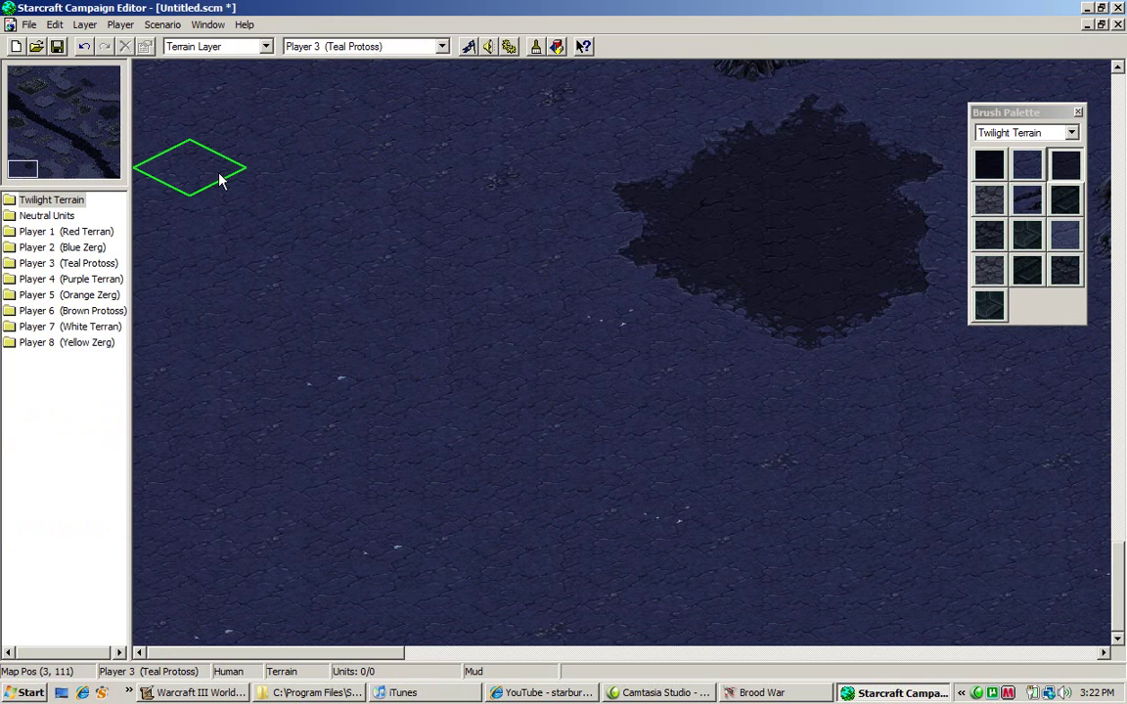
{"action": "left_click", "coordinate": [215, 49]}
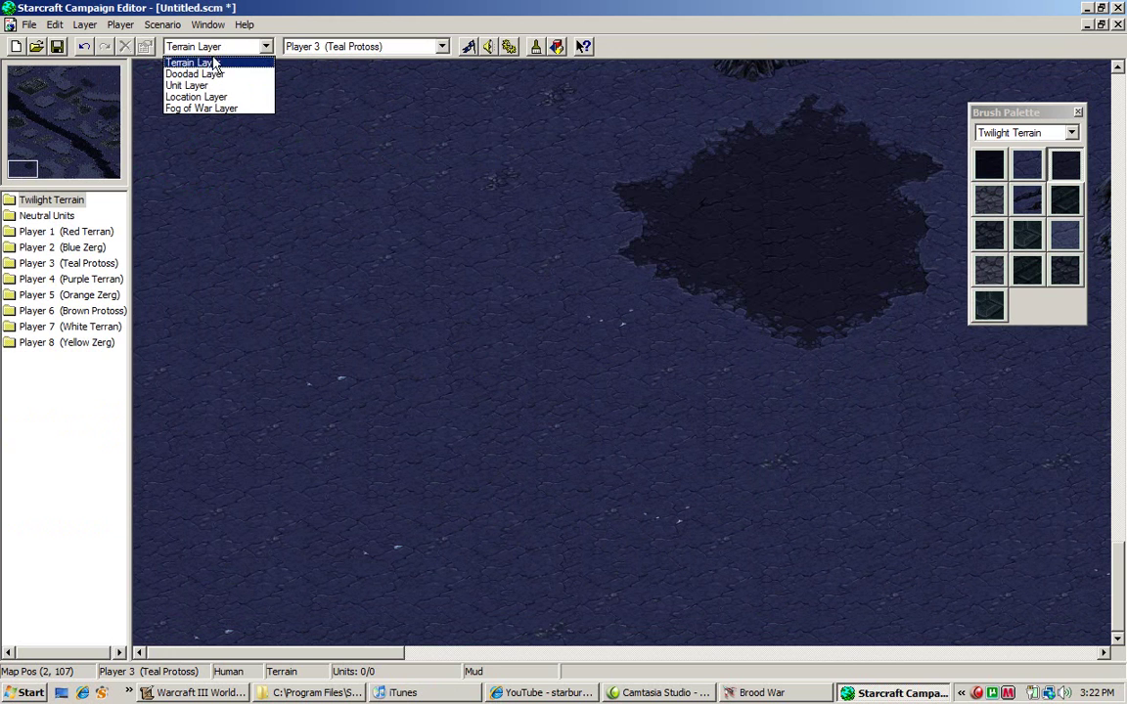
{"action": "left_click", "coordinate": [213, 73]}
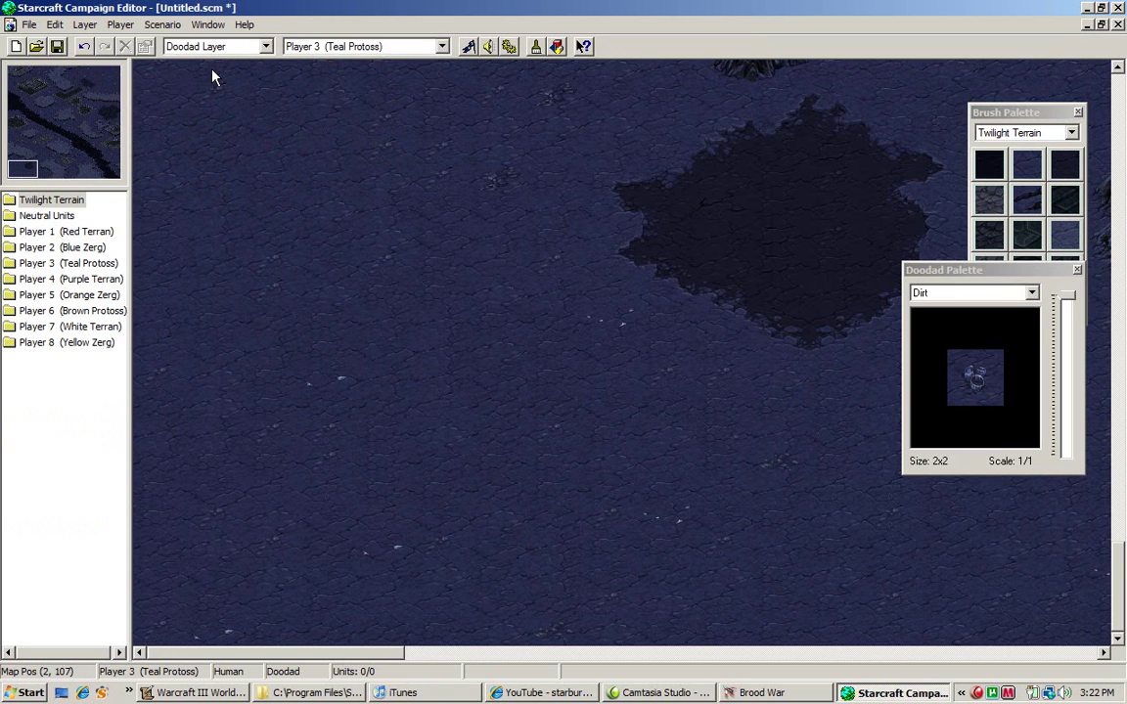
Step: Close the Brush Palette and reopen the Doodad Palette, placing it over the upper middle of the map view
{"action": "left_click", "coordinate": [1077, 112]}
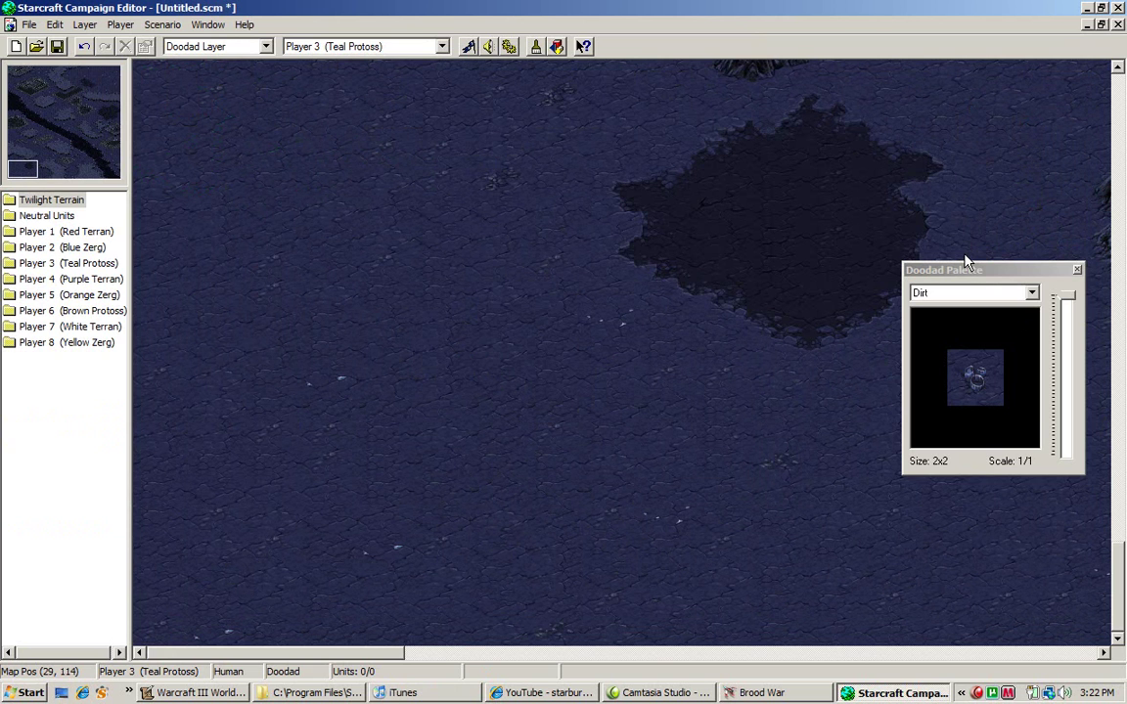
{"action": "left_click", "coordinate": [1077, 271]}
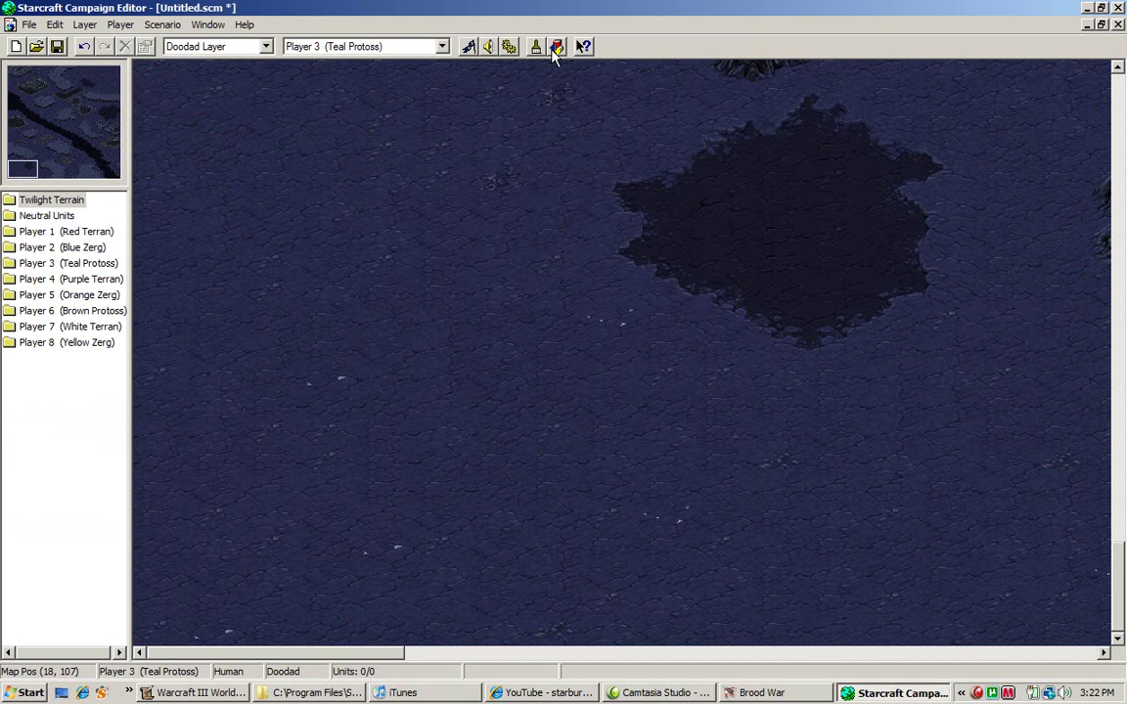
{"action": "left_click", "coordinate": [554, 53]}
{"action": "left_click_drag", "start_coordinate": [1025, 291], "coordinate": [804, 272]}
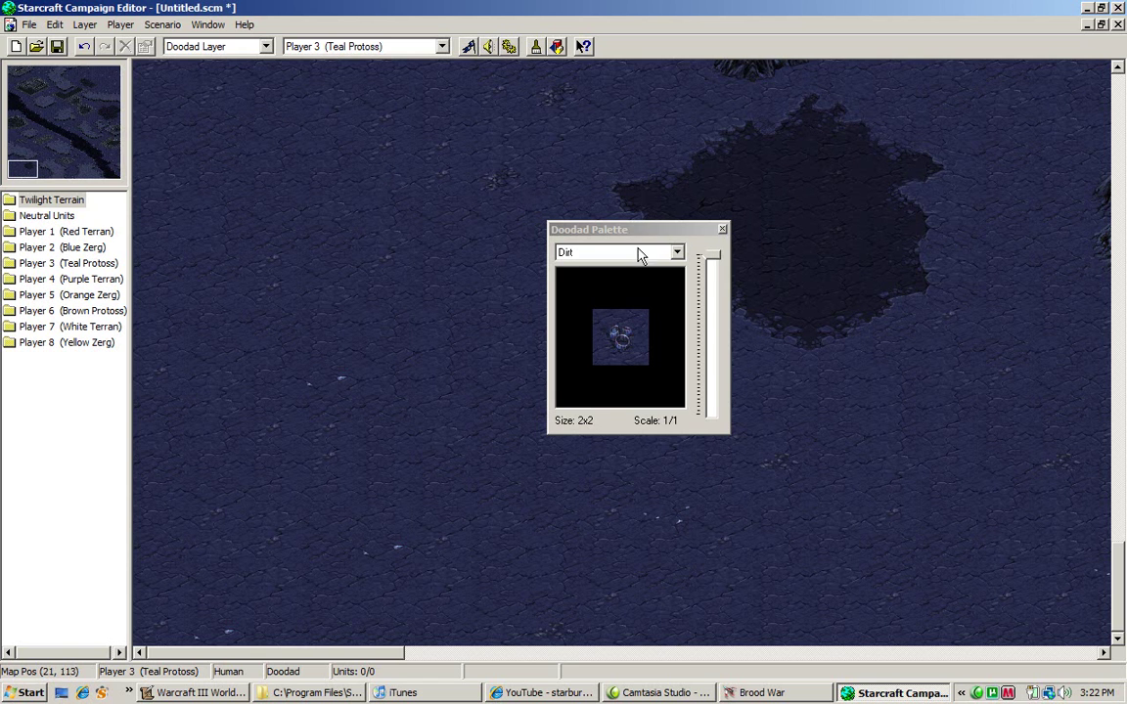
{"action": "left_click_drag", "start_coordinate": [583, 229], "coordinate": [540, 133]}
Step: Place two 4x3 Dirt crystal doodads beside the western High Dirt plateau, at map positions (36, 73) and (33, 69)
{"action": "left_click", "coordinate": [597, 157]}
{"action": "left_click", "coordinate": [600, 163]}
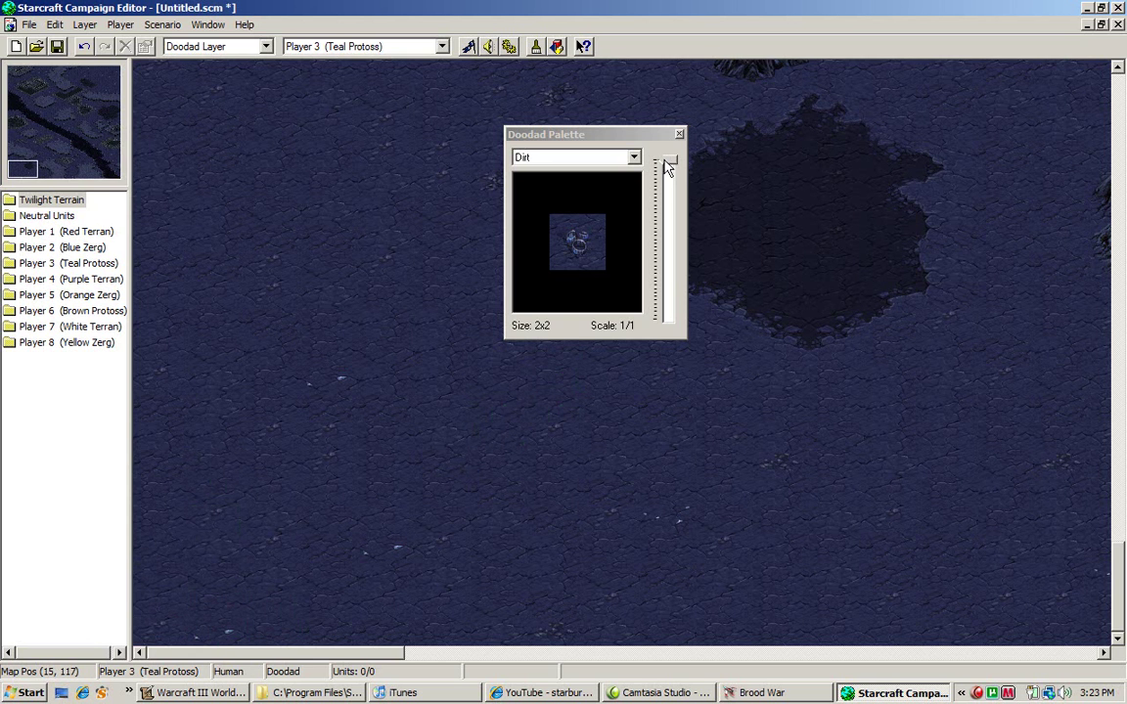
{"action": "left_click_drag", "start_coordinate": [664, 163], "coordinate": [665, 173]}
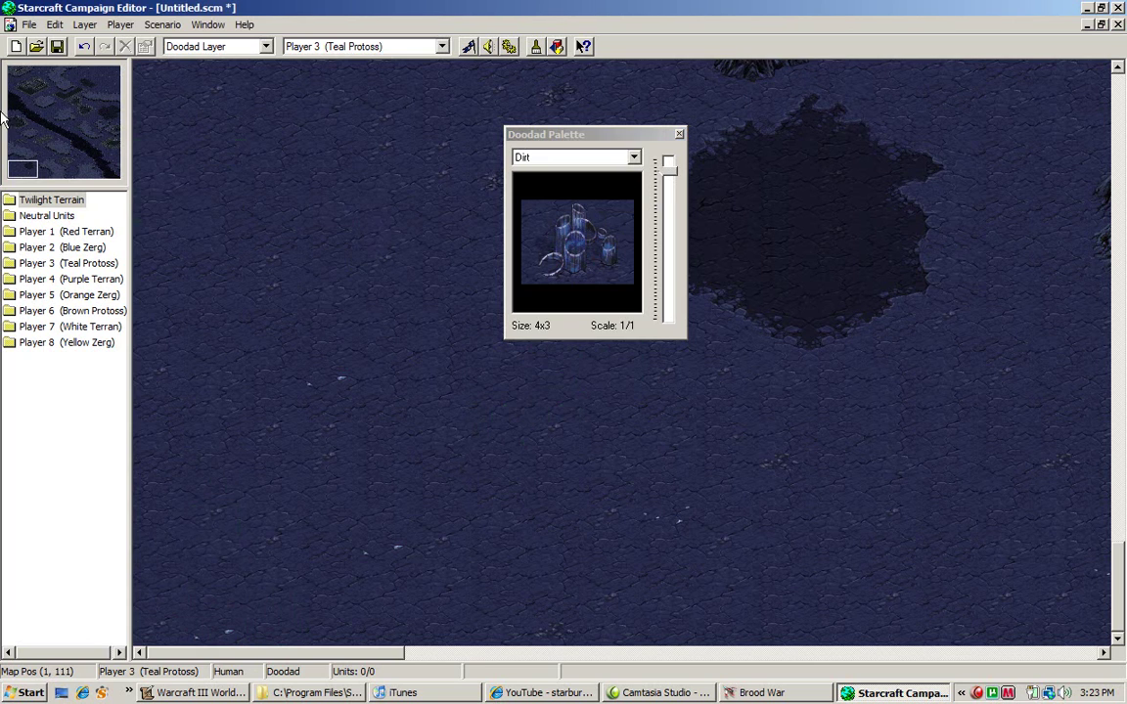
{"action": "left_click", "coordinate": [37, 137]}
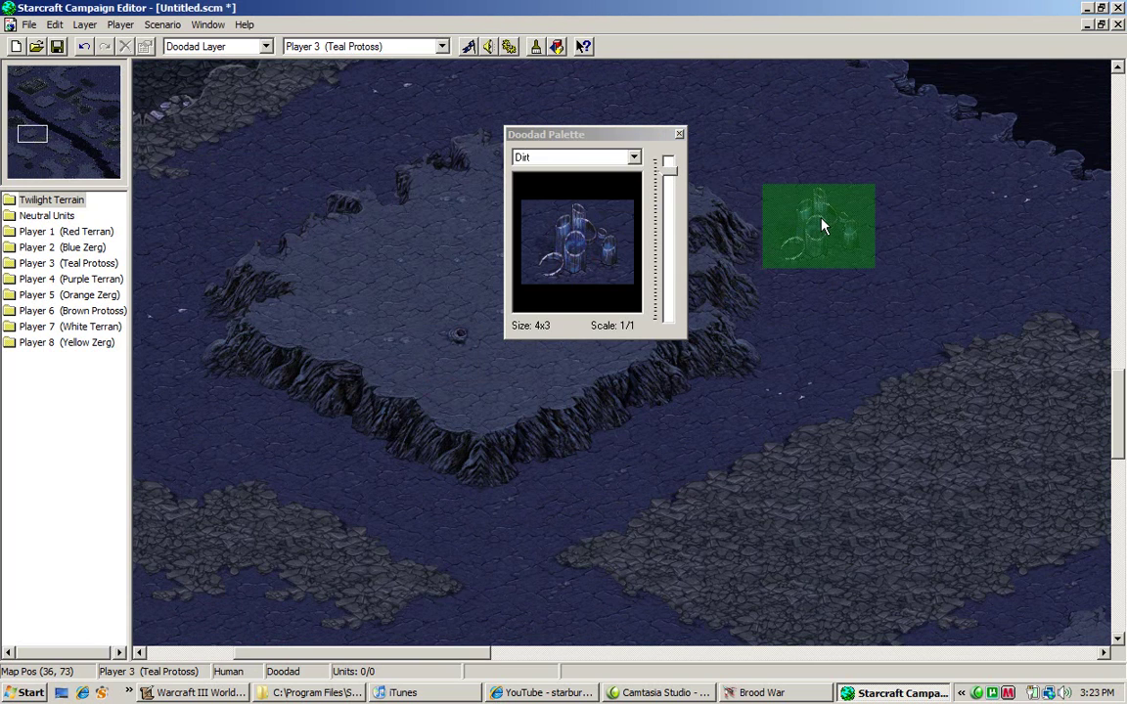
{"action": "scroll", "coordinate": [734, 229], "scroll_direction": "up", "scroll_amount": 2}
{"action": "left_click", "coordinate": [737, 229]}
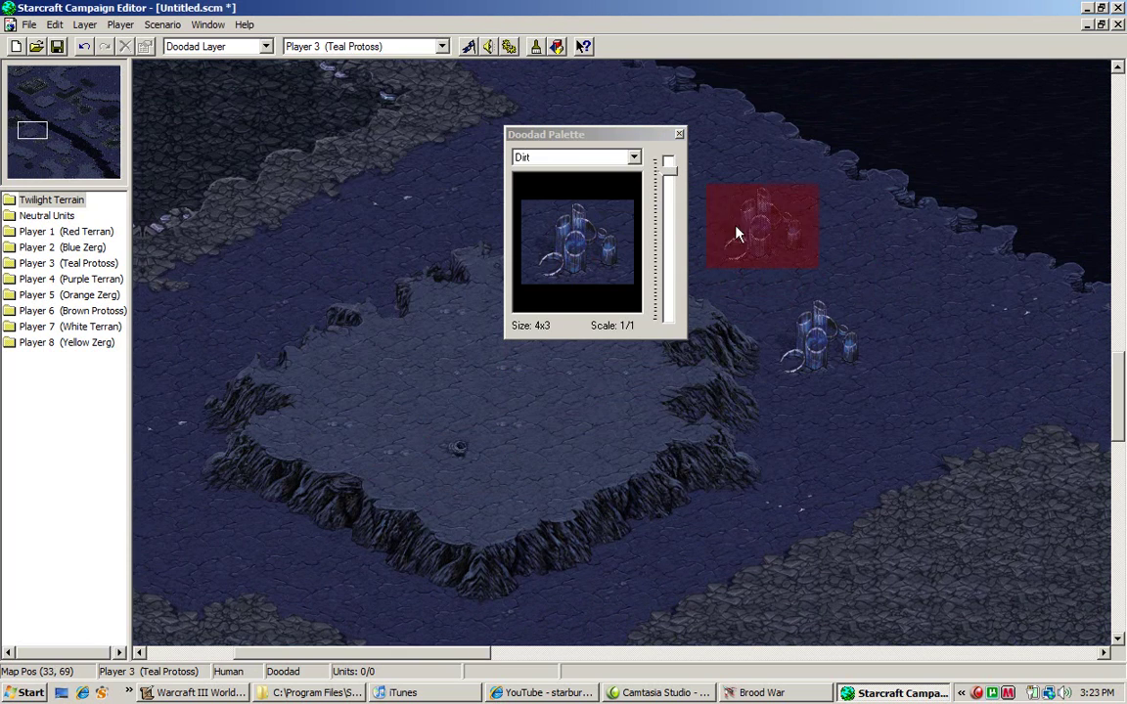
Step: Place two 2x2 Dirt crystal doodads, one east of the western High Dirt plateau and one below the larger plateau to the southeast
{"action": "left_click_drag", "start_coordinate": [671, 173], "coordinate": [672, 164]}
{"action": "left_click", "coordinate": [905, 279]}
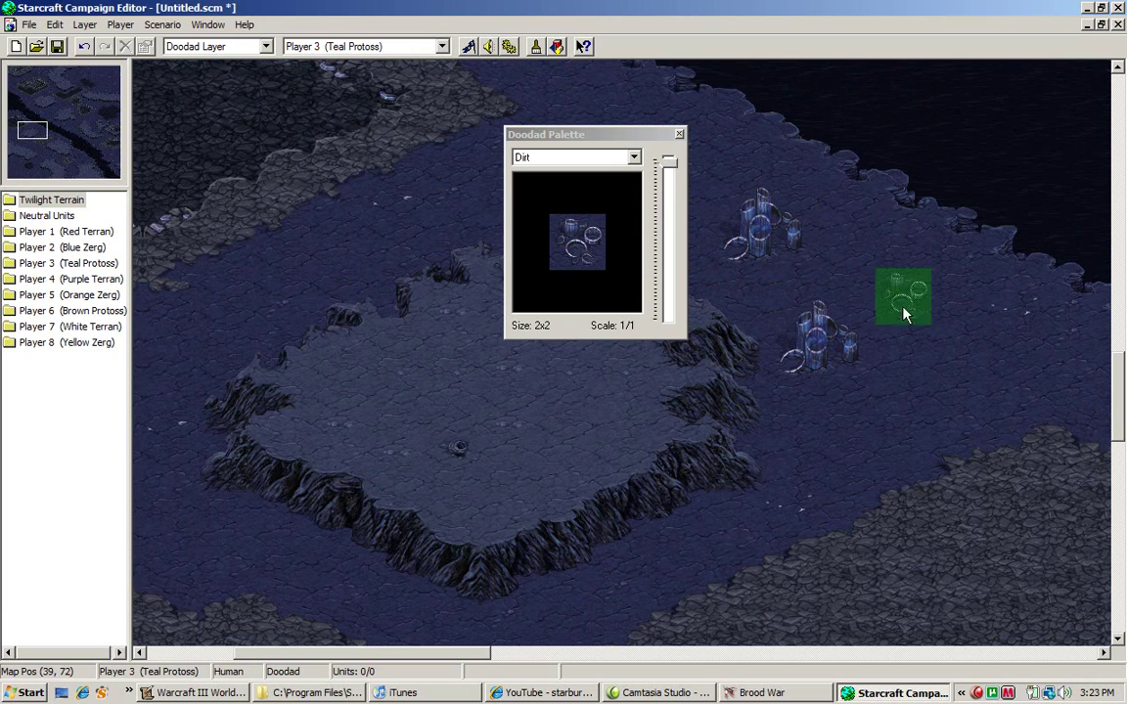
{"action": "key", "text": "Right"}
{"action": "scroll", "coordinate": [734, 484], "scroll_direction": "right", "scroll_amount": 5}
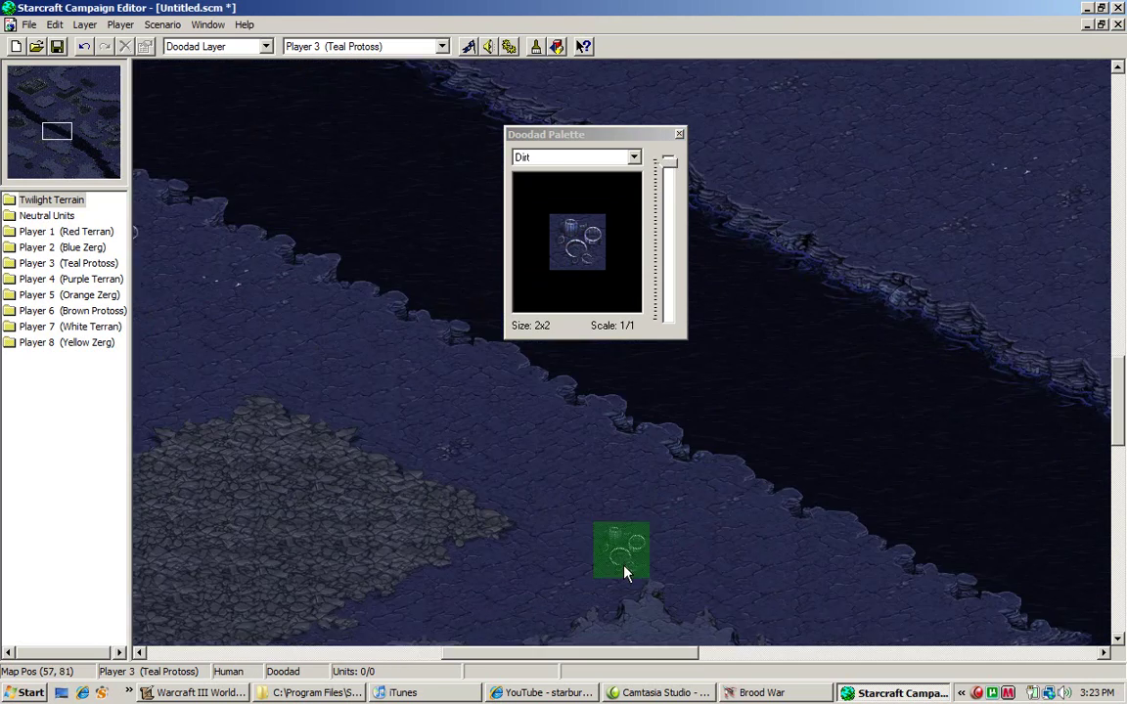
{"action": "scroll", "coordinate": [729, 499], "scroll_direction": "down", "scroll_amount": 8}
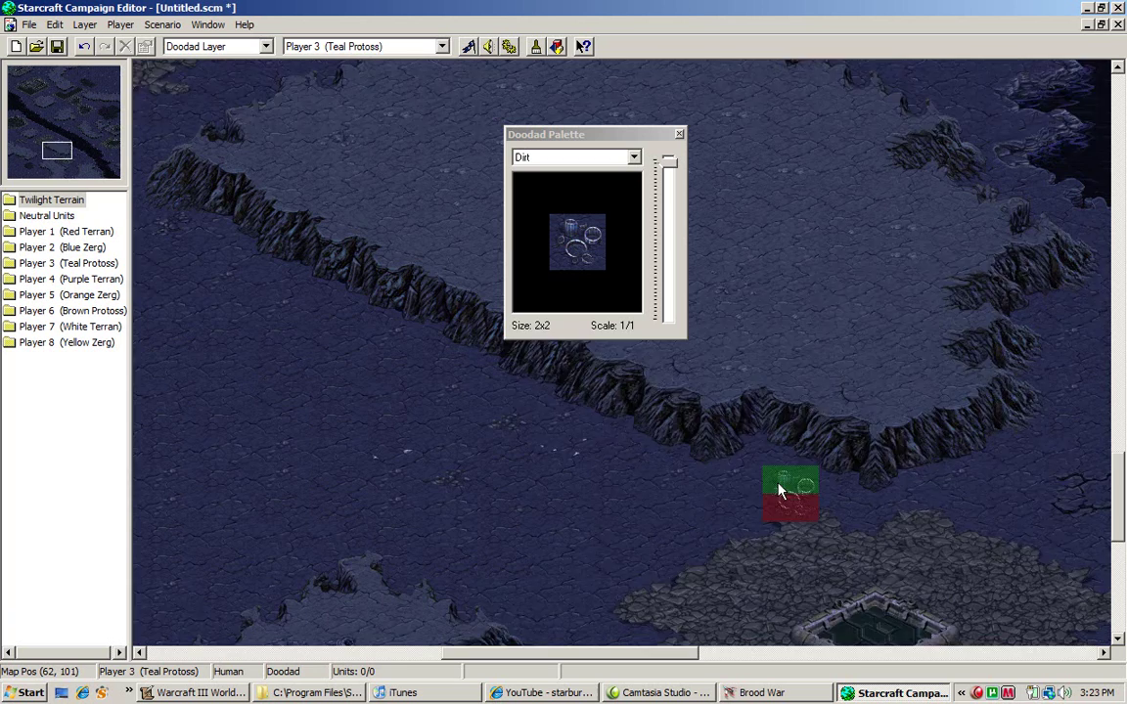
{"action": "left_click", "coordinate": [575, 394]}
Step: Place a 4x3 honeycomb Dirt doodad on the open dirt just above the southern High Dirt plateau
{"action": "scroll", "coordinate": [646, 381], "scroll_direction": "left", "scroll_amount": 16}
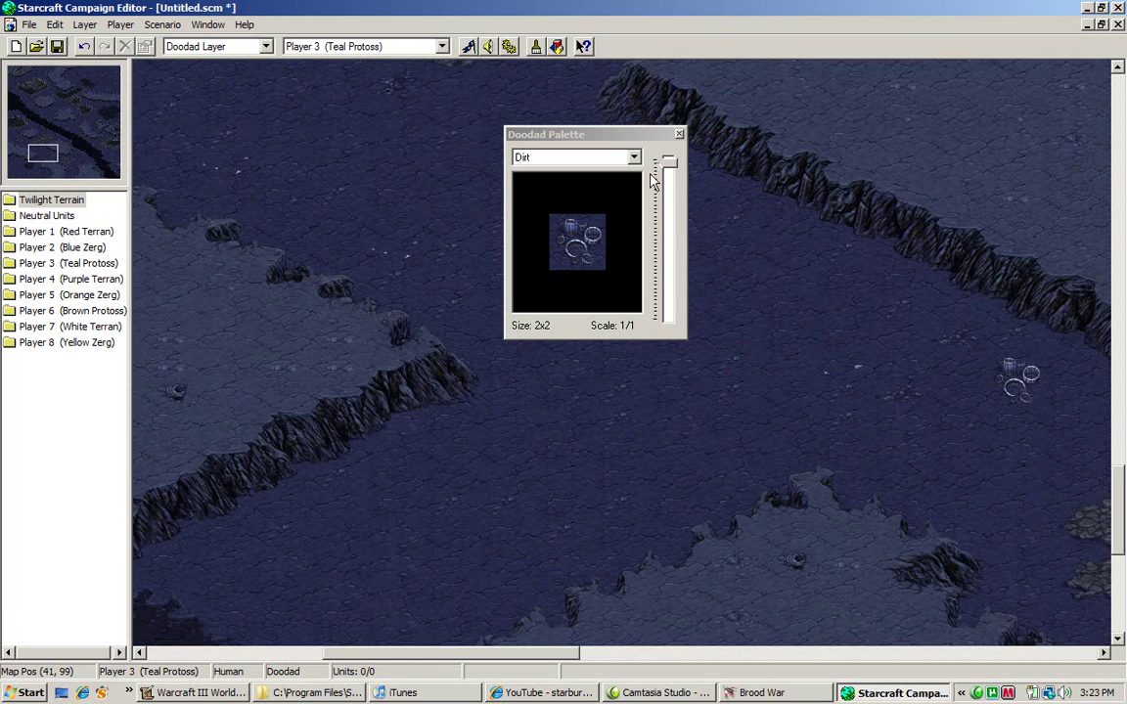
{"action": "left_click_drag", "start_coordinate": [669, 168], "coordinate": [671, 187]}
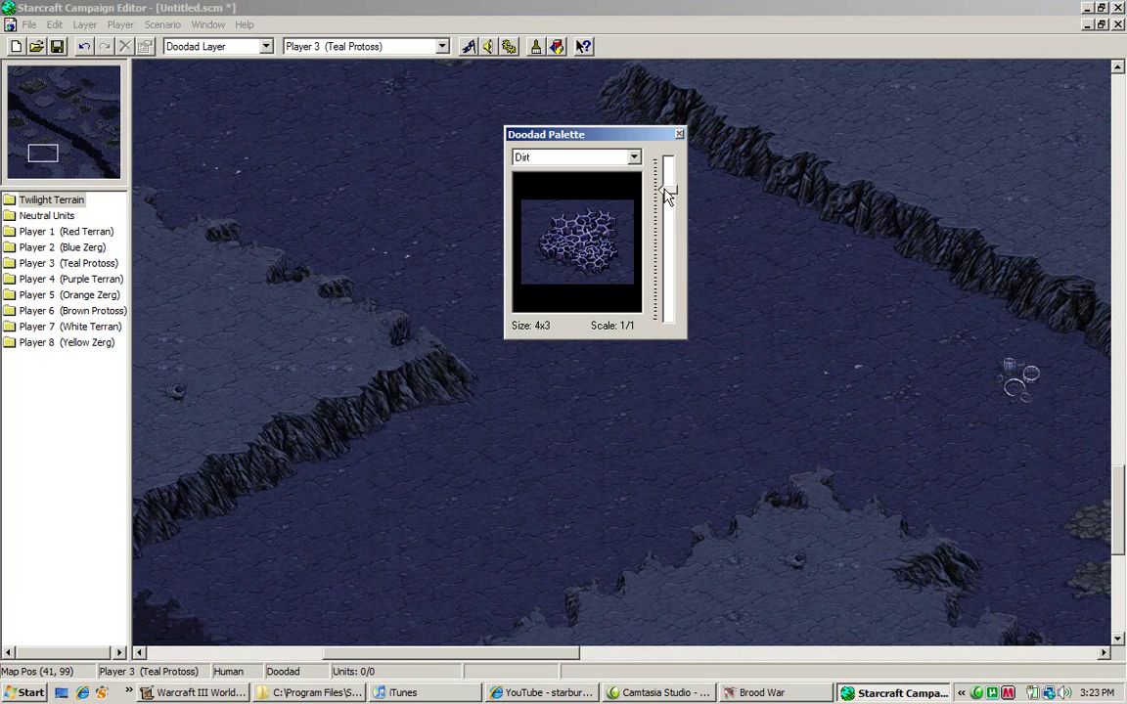
{"action": "scroll", "coordinate": [859, 426], "scroll_direction": "left", "scroll_amount": 3}
{"action": "left_click", "coordinate": [918, 448]}
{"action": "scroll", "coordinate": [911, 427], "scroll_direction": "left", "scroll_amount": 2}
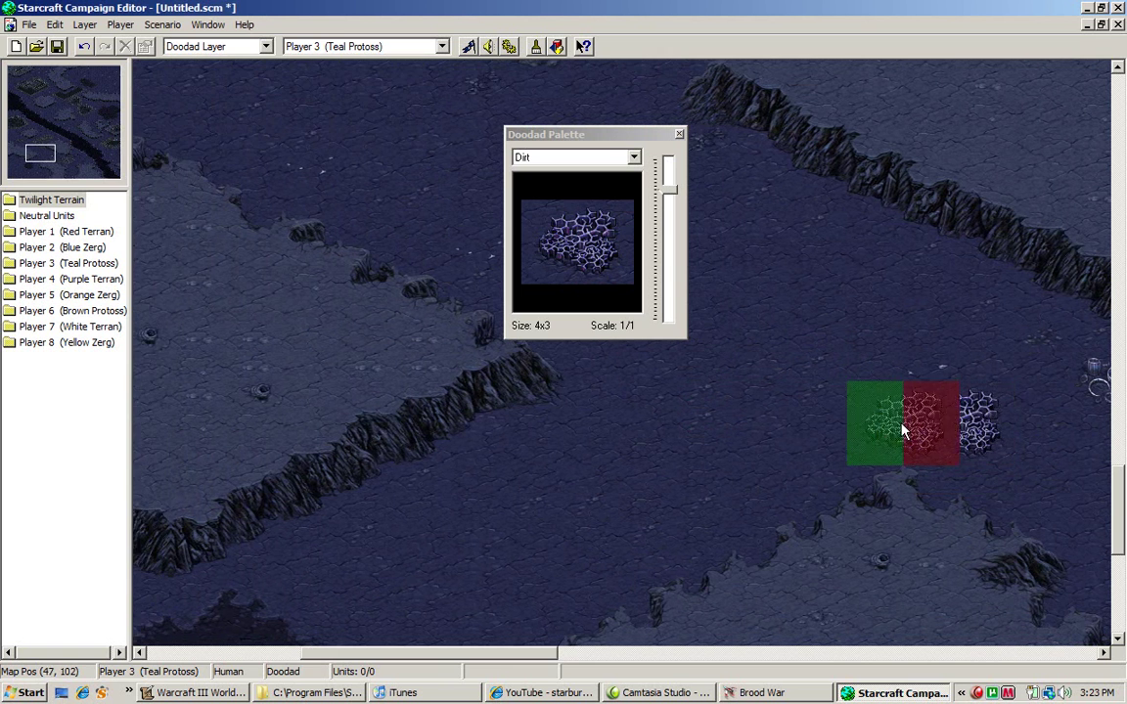
Step: Place a 2x2 honeycomb Dirt doodad on the open dirt just northeast of the southwestern High Dirt plateau
{"action": "key", "text": "Left"}
{"action": "left_click_drag", "start_coordinate": [670, 191], "coordinate": [666, 191]}
{"action": "scroll", "coordinate": [636, 220], "scroll_direction": "up", "scroll_amount": 1}
{"action": "left_click", "coordinate": [826, 292]}
{"action": "key", "text": "Up"}
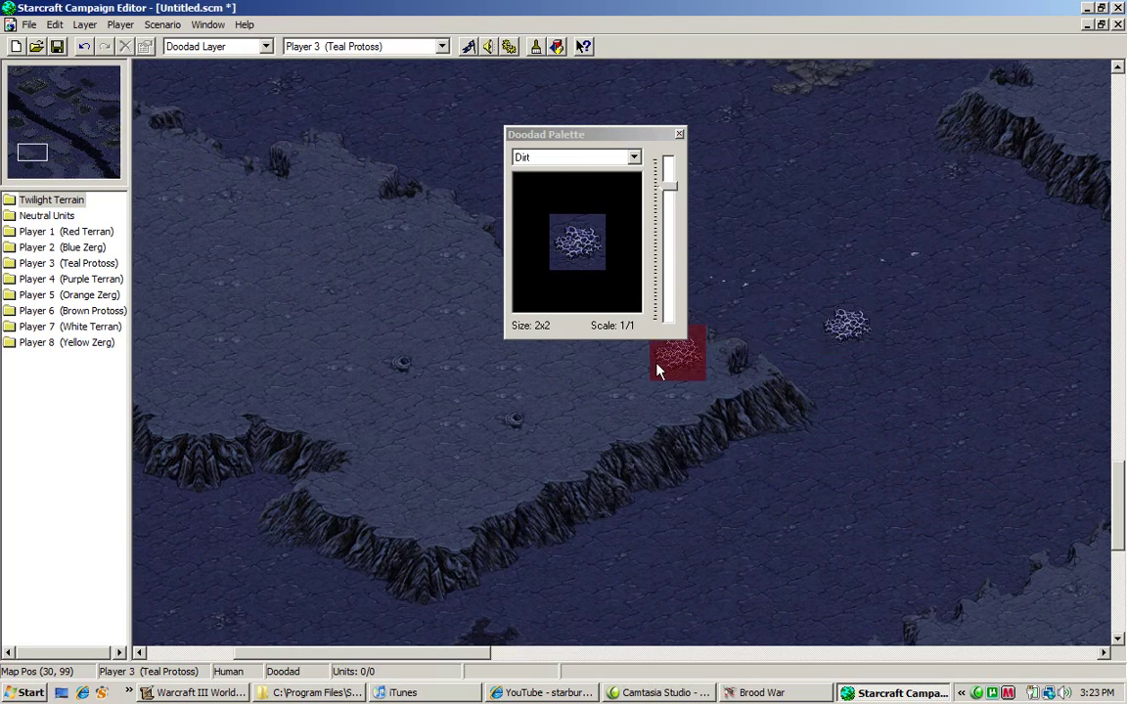
Step: Place the 4x4 rotating statue Dirt doodad between the two honeycomb doodads, at map position (40, 102)
{"action": "key", "text": "Up"}
{"action": "key", "text": "Left"}
{"action": "key", "text": "Up"}
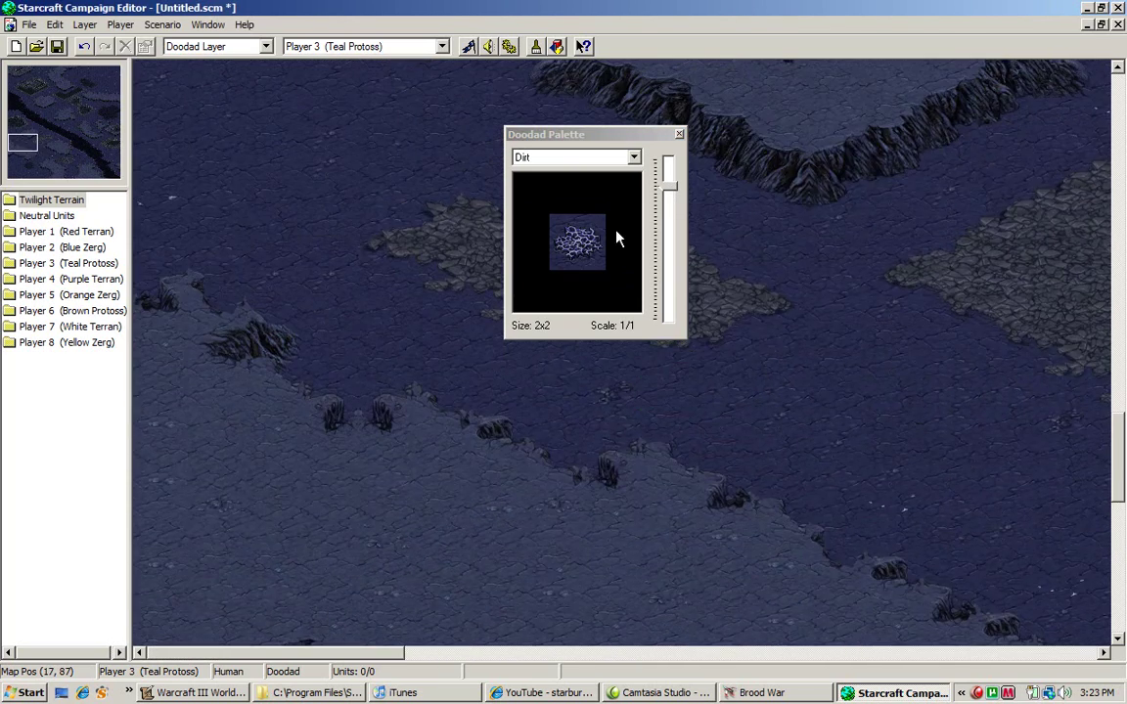
{"action": "key", "text": "Up"}
{"action": "left_click_drag", "start_coordinate": [665, 190], "coordinate": [662, 224]}
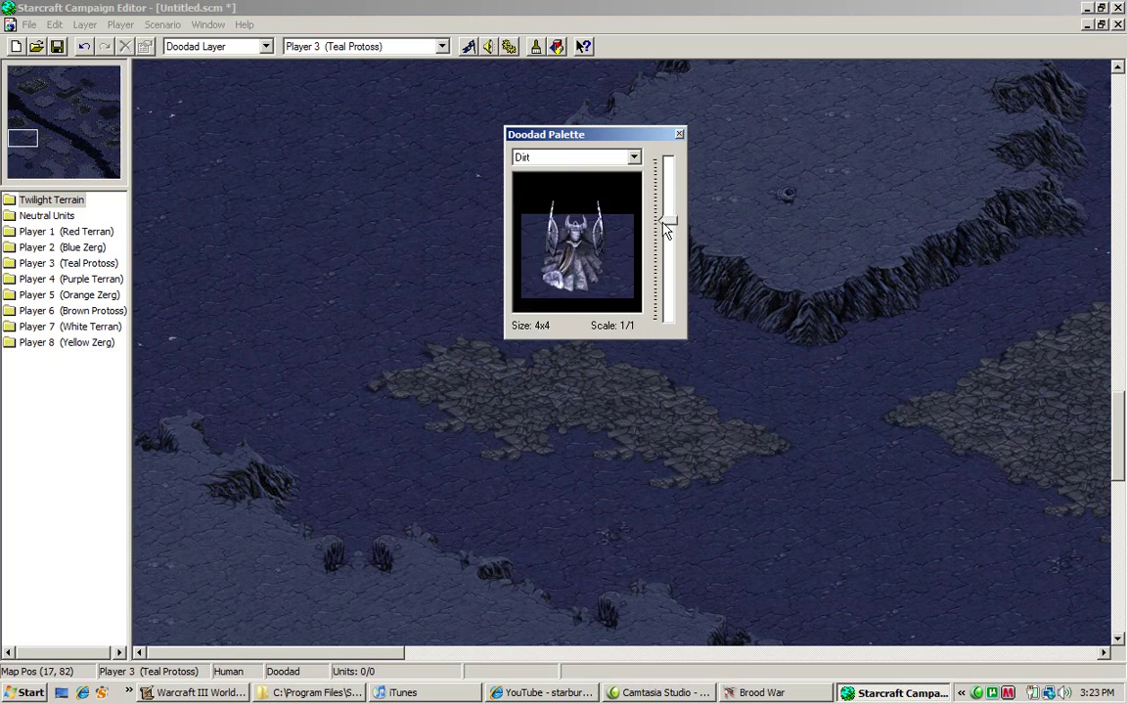
{"action": "scroll", "coordinate": [389, 232], "scroll_direction": "down", "scroll_amount": 1}
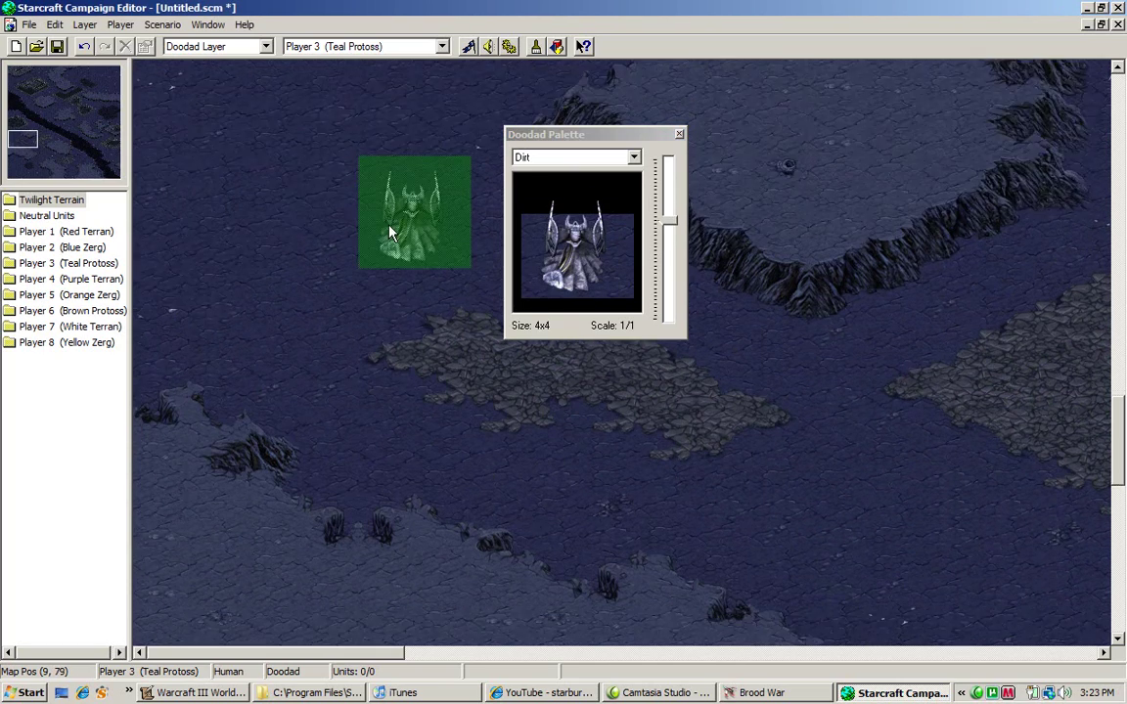
{"action": "key", "text": "Down"}
{"action": "key", "text": "Right"}
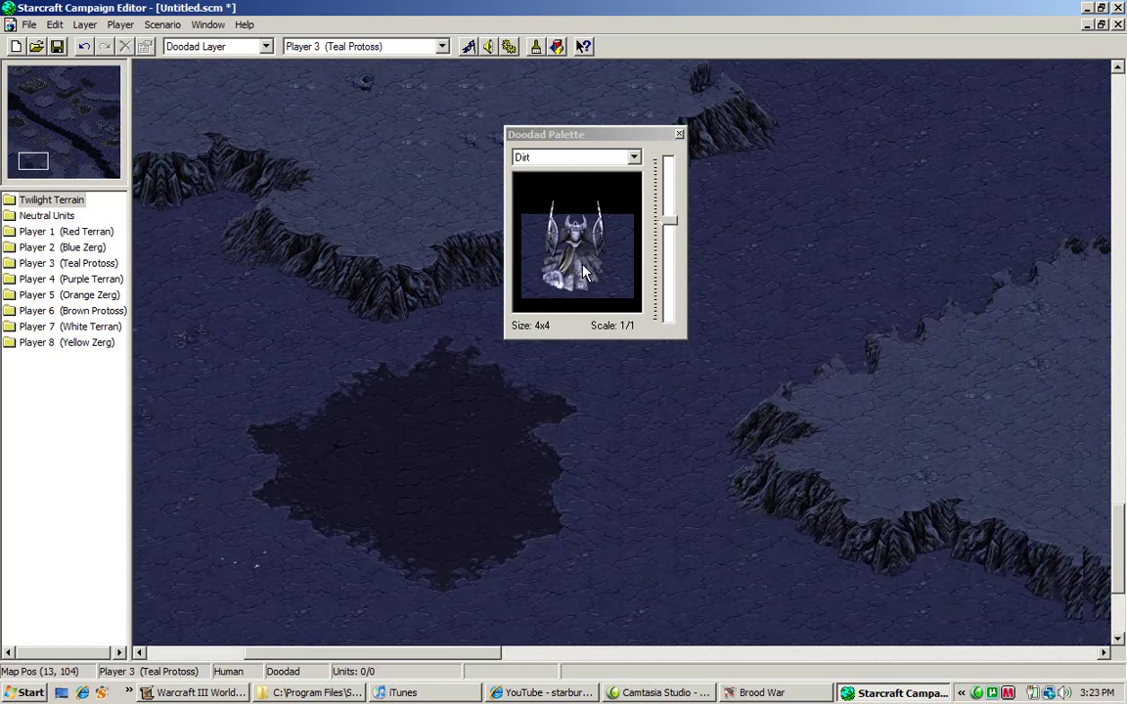
{"action": "key", "text": "Right"}
{"action": "key", "text": "Up"}
{"action": "key", "text": "Up"}
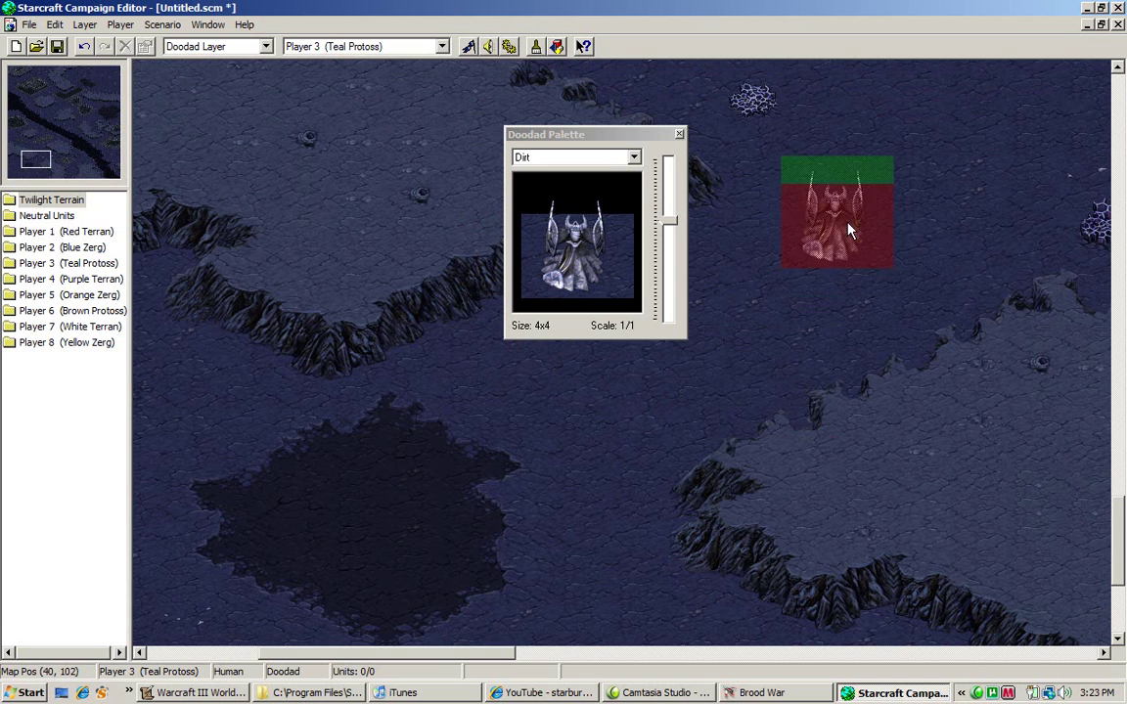
{"action": "left_click", "coordinate": [849, 231]}
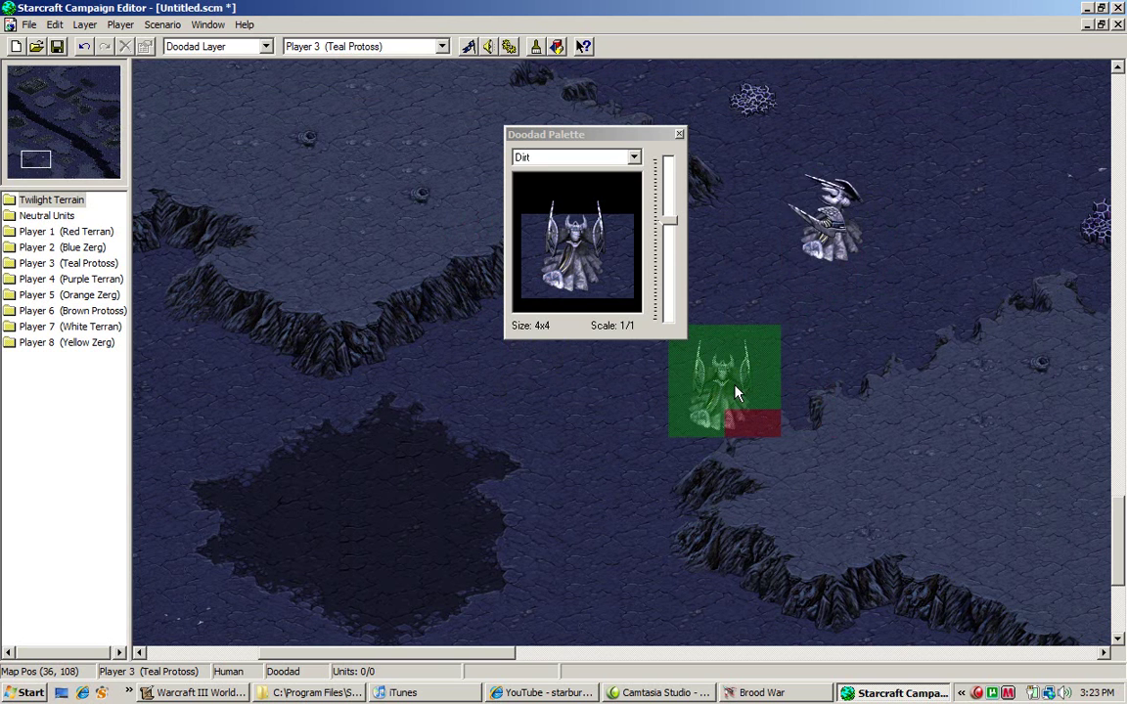
Step: Choose the 2x2 glowing pillar Dirt doodad and place it by the small honeycomb doodad, at map position (37, 99)
{"action": "left_click", "coordinate": [666, 235]}
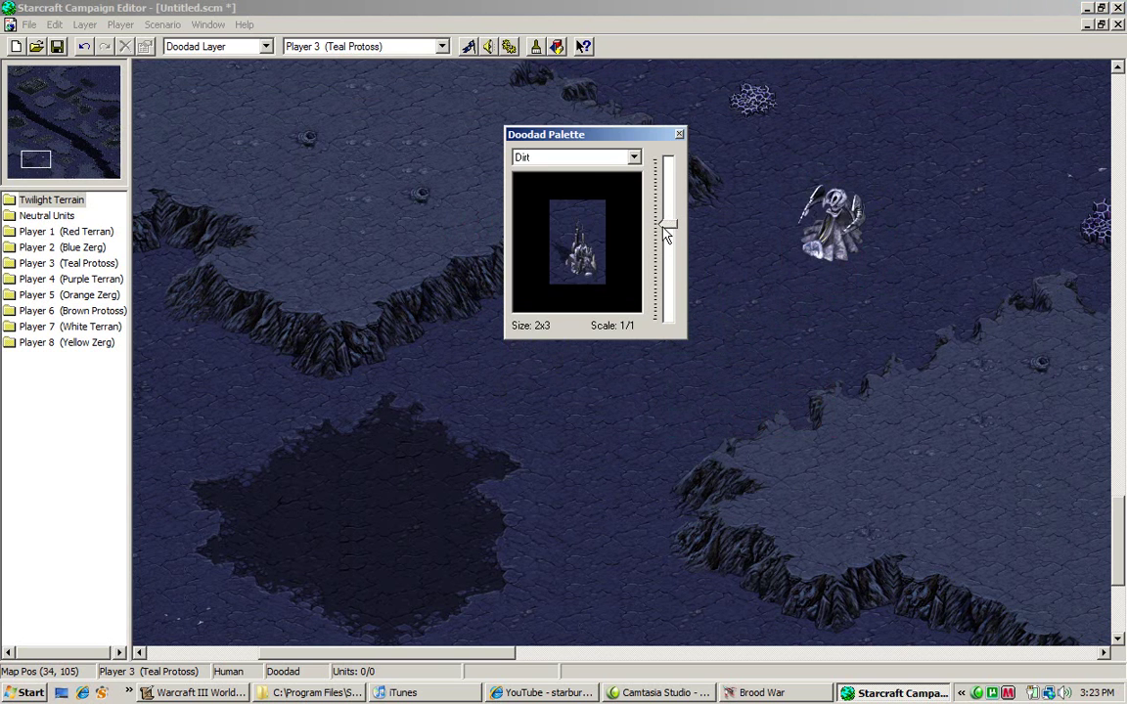
{"action": "left_click_drag", "start_coordinate": [663, 229], "coordinate": [665, 232]}
{"action": "key", "text": "Up"}
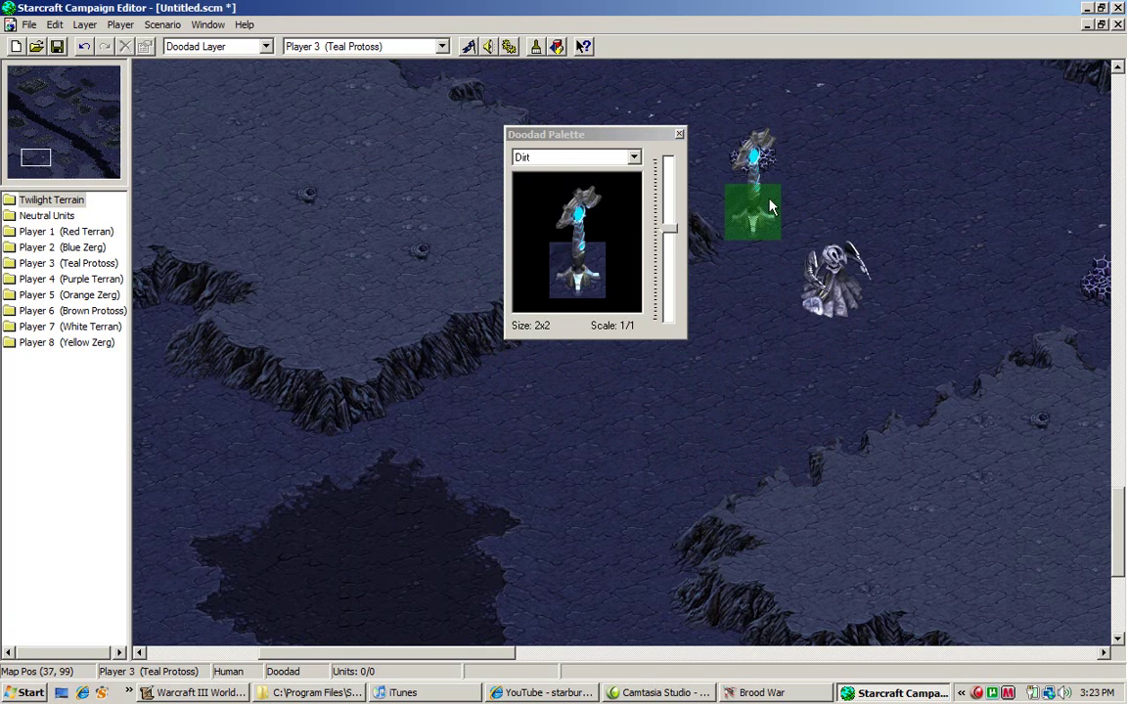
{"action": "left_click", "coordinate": [767, 198]}
Step: Place a glowing pillar doodad at the western tip of the northeastern High Dirt plateau, at map position (80, 33)
{"action": "key", "text": "Right"}
{"action": "key", "text": "Right"}
{"action": "key", "text": "Right"}
{"action": "key", "text": "Right"}
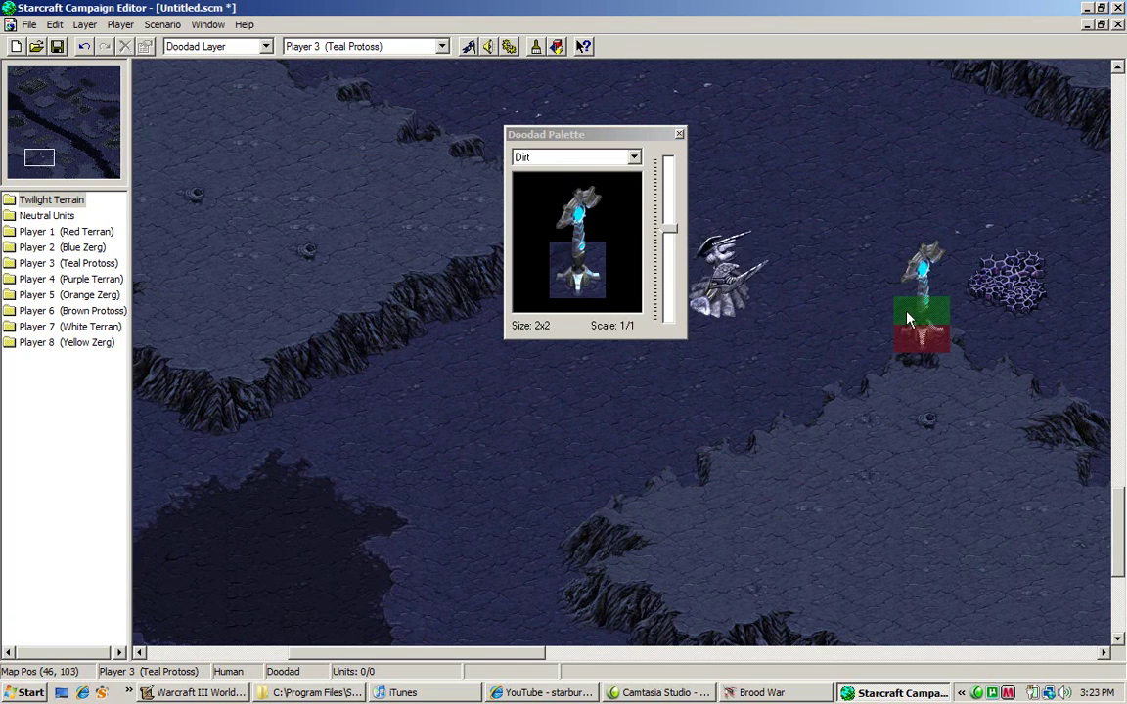
{"action": "left_click", "coordinate": [87, 92]}
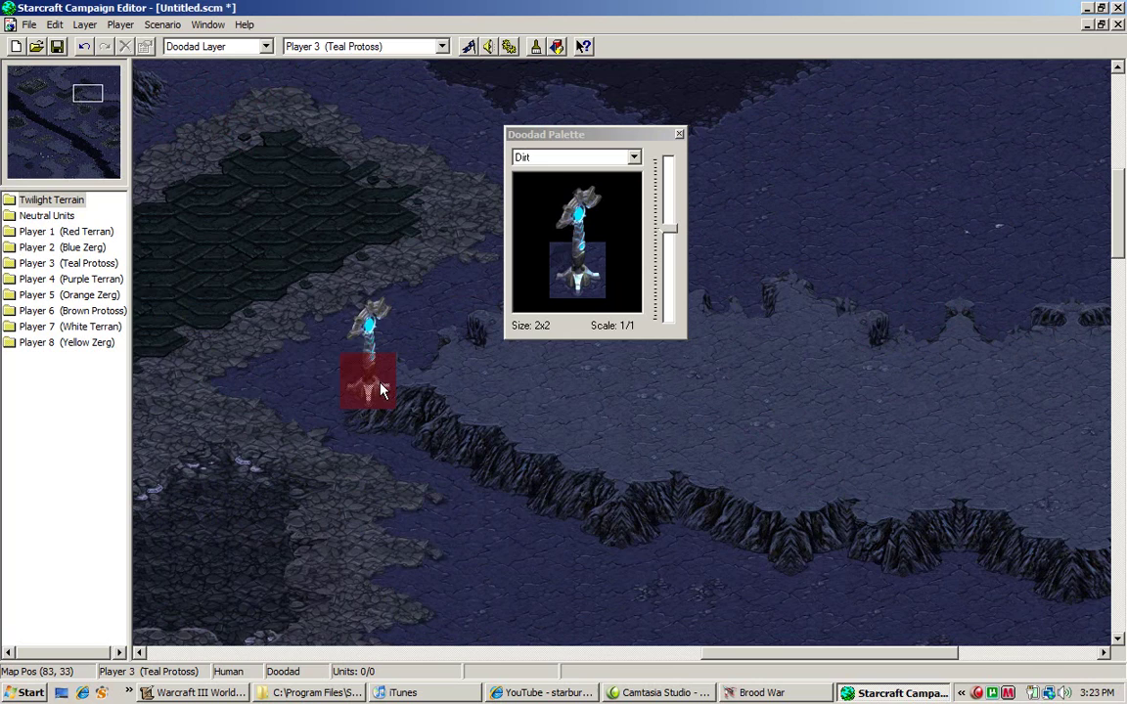
{"action": "scroll", "coordinate": [347, 362], "scroll_direction": "up", "scroll_amount": 1}
{"action": "scroll", "coordinate": [286, 411], "scroll_direction": "up", "scroll_amount": 1}
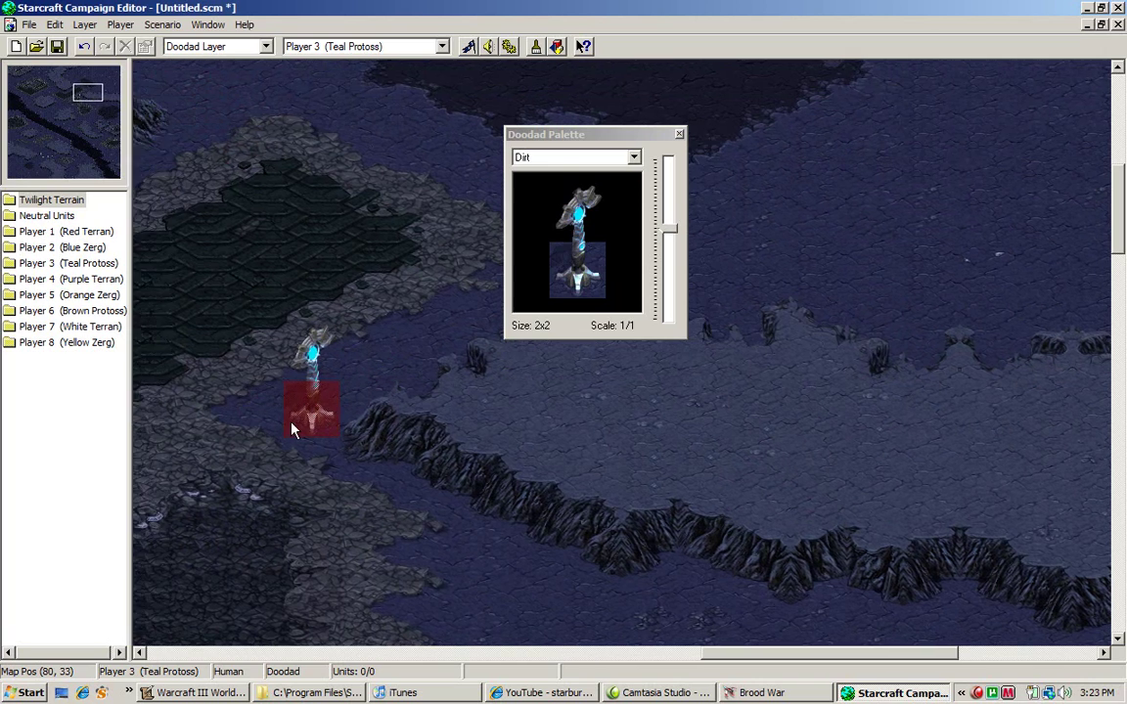
Step: Place two more glowing pillar doodads, one on the dirt above the northeastern plateau and one beside the neighbouring northern plateau's cliff
{"action": "key", "text": "Left"}
{"action": "key", "text": "Left"}
{"action": "key", "text": "Left"}
{"action": "key", "text": "Left"}
{"action": "key", "text": "Left"}
{"action": "key", "text": "Left"}
{"action": "key", "text": "Left"}
{"action": "key", "text": "Left"}
{"action": "key", "text": "Left"}
{"action": "key", "text": "Left"}
{"action": "key", "text": "Left"}
{"action": "key", "text": "Left"}
{"action": "key", "text": "Left"}
{"action": "key", "text": "Left"}
{"action": "key", "text": "Left"}
{"action": "key", "text": "Left"}
{"action": "key", "text": "Left"}
{"action": "key", "text": "Left"}
{"action": "key", "text": "Left"}
{"action": "key", "text": "Left"}
{"action": "key", "text": "Right"}
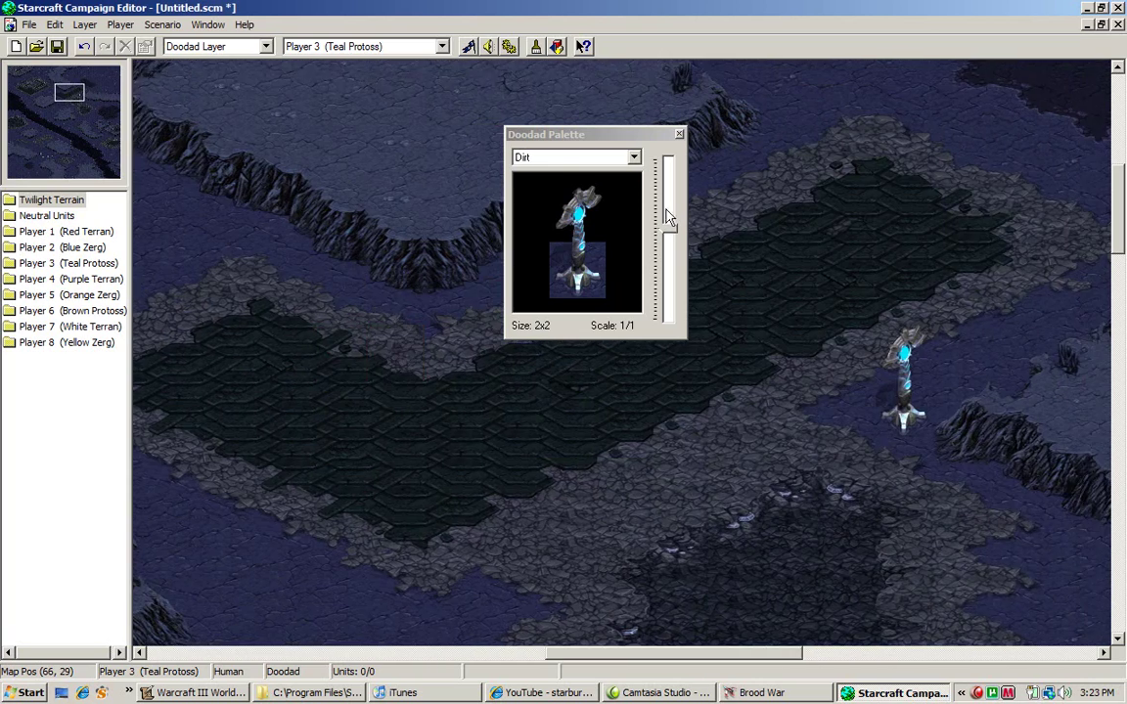
{"action": "scroll", "coordinate": [827, 269], "scroll_direction": "right", "scroll_amount": 7}
{"action": "left_click", "coordinate": [874, 273]}
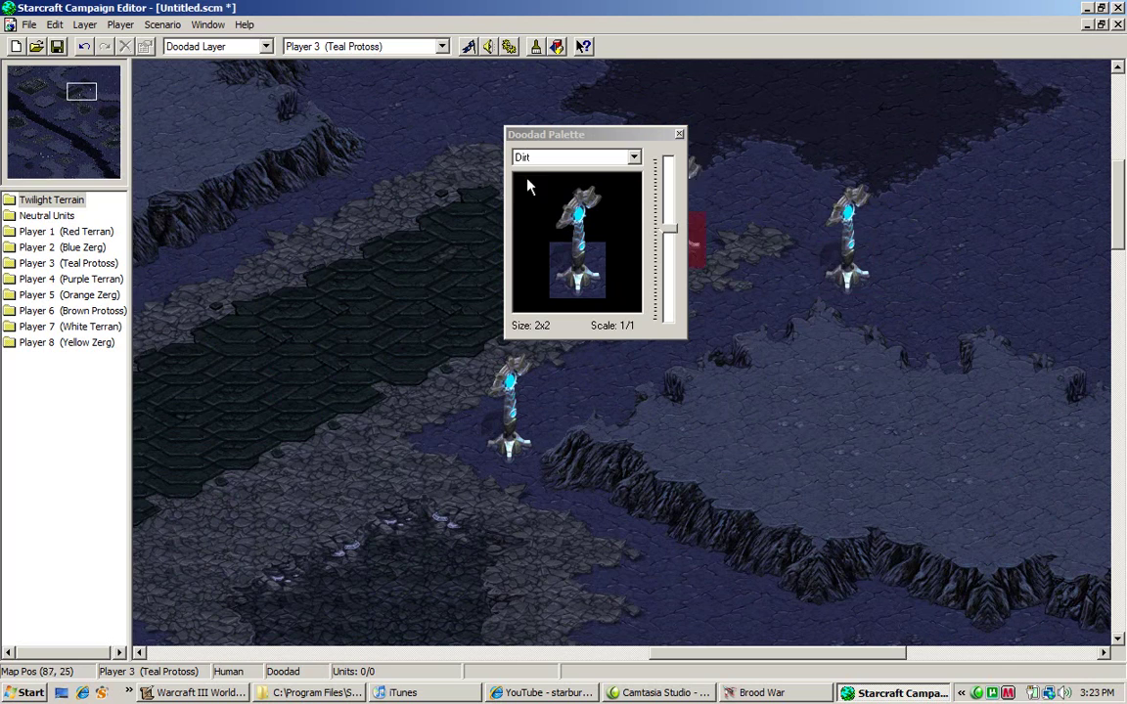
{"action": "left_click", "coordinate": [423, 117]}
Step: Paint a Dirt patch over the Flagstones below the northern plateau and place a glowing pillar doodad on it at map position (62, 30)
{"action": "key", "text": "Left"}
{"action": "key", "text": "Left"}
{"action": "key", "text": "Left"}
{"action": "key", "text": "Left"}
{"action": "key", "text": "Left"}
{"action": "key", "text": "Left"}
{"action": "key", "text": "Left"}
{"action": "key", "text": "Left"}
{"action": "key", "text": "Left"}
{"action": "key", "text": "Left"}
{"action": "key", "text": "Left"}
{"action": "key", "text": "Left"}
{"action": "key", "text": "Left"}
{"action": "key", "text": "Down"}
{"action": "key", "text": "Down"}
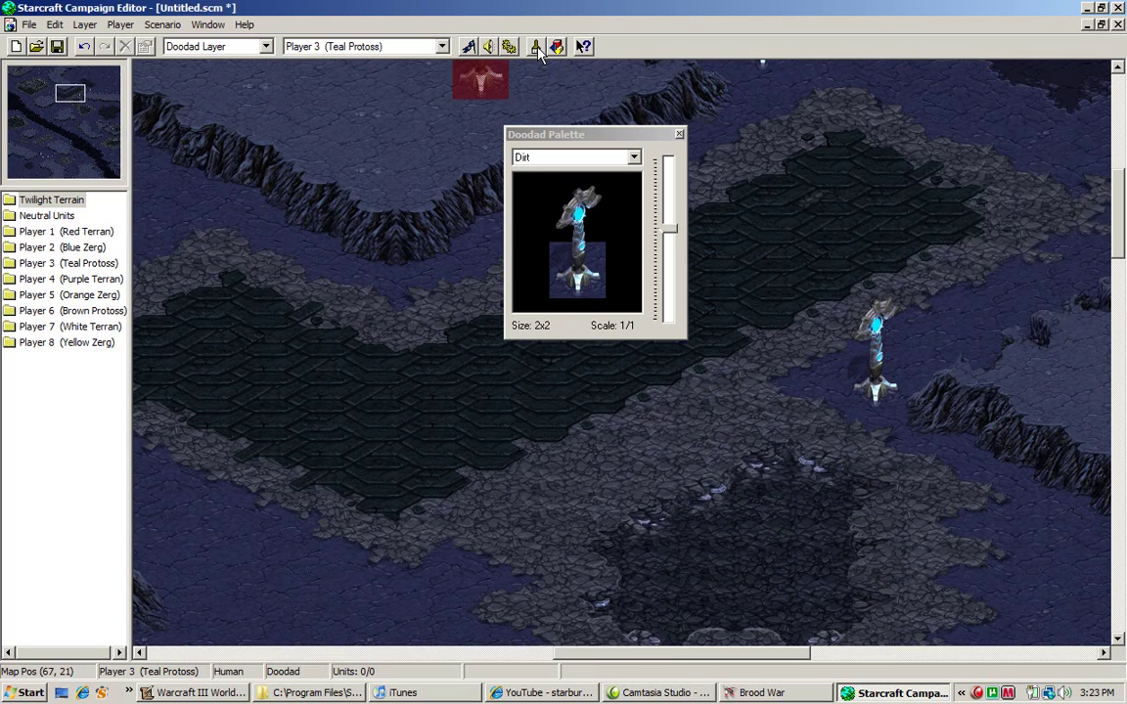
{"action": "left_click", "coordinate": [536, 47]}
{"action": "left_click", "coordinate": [1043, 192]}
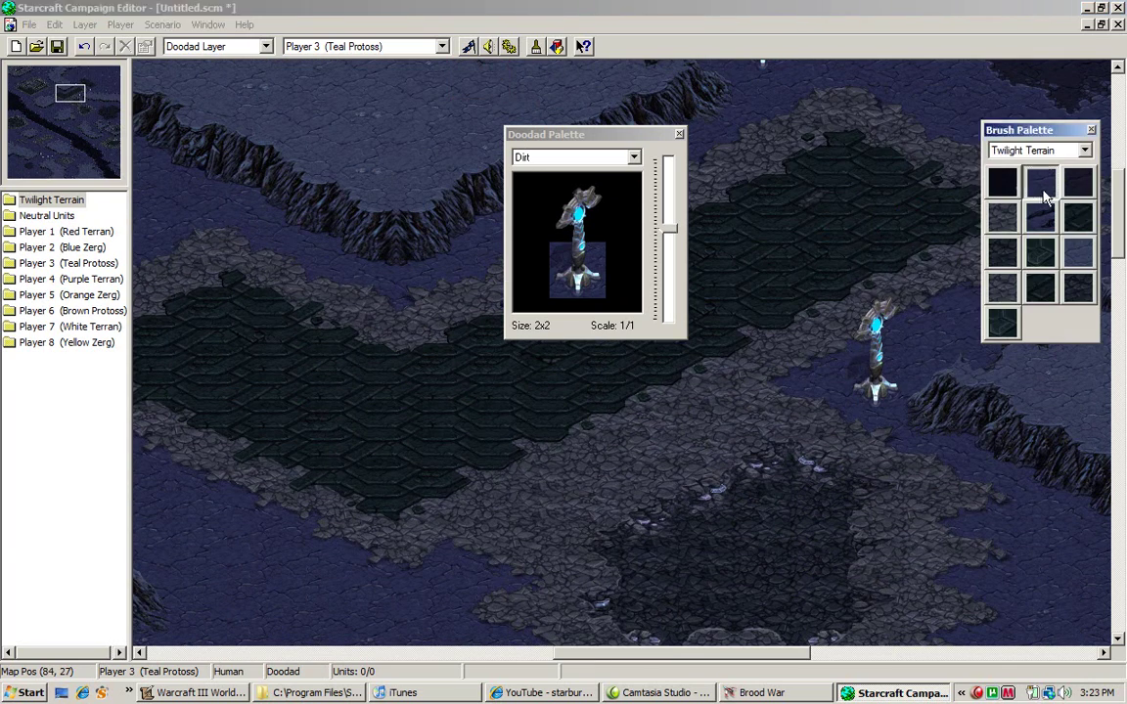
{"action": "left_click", "coordinate": [389, 365]}
{"action": "left_click", "coordinate": [344, 331]}
{"action": "left_click", "coordinate": [615, 248]}
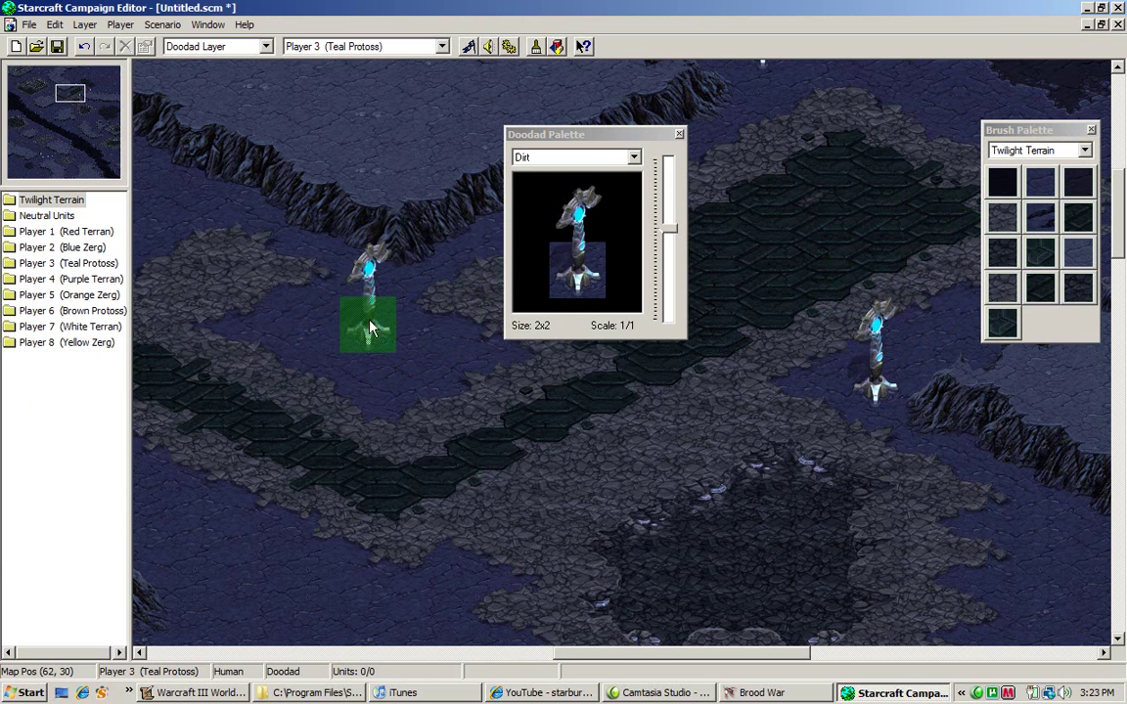
{"action": "left_click", "coordinate": [371, 323]}
Step: Browse the remaining Dirt doodads and switch the doodad set to High Basilica with the 8x7 stairway
{"action": "key", "text": "Right"}
{"action": "scroll", "coordinate": [470, 383], "scroll_direction": "right", "scroll_amount": 6}
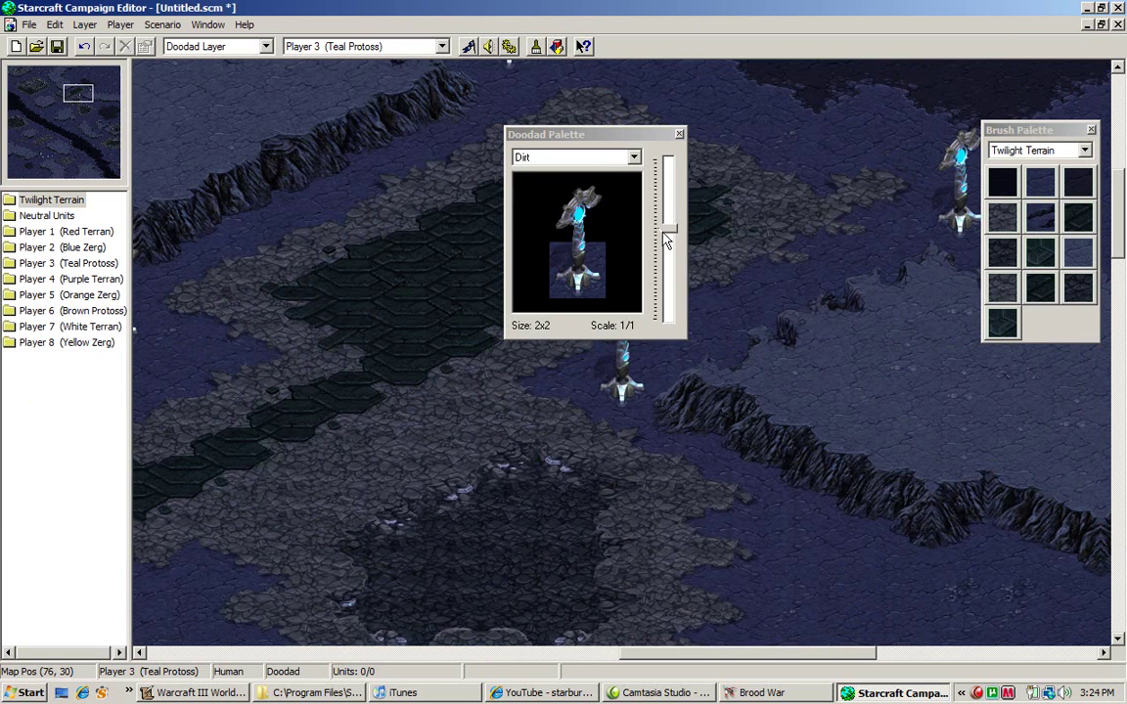
{"action": "left_click", "coordinate": [663, 250]}
{"action": "left_click", "coordinate": [659, 258]}
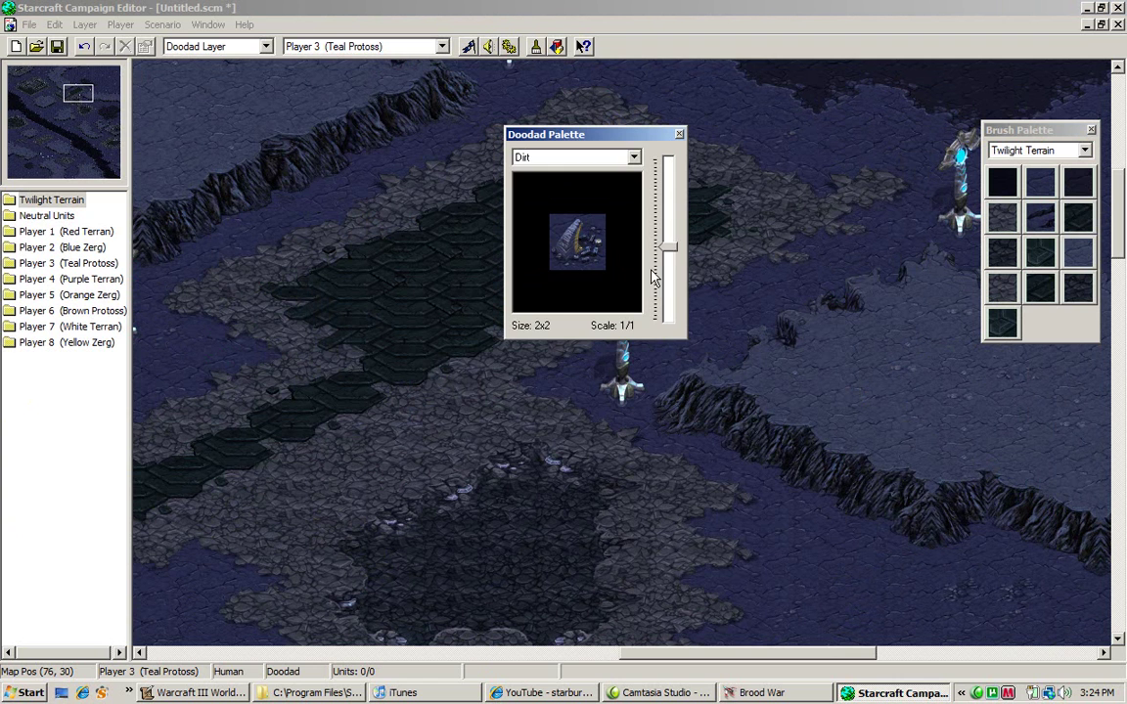
{"action": "left_click_drag", "start_coordinate": [663, 250], "coordinate": [640, 310]}
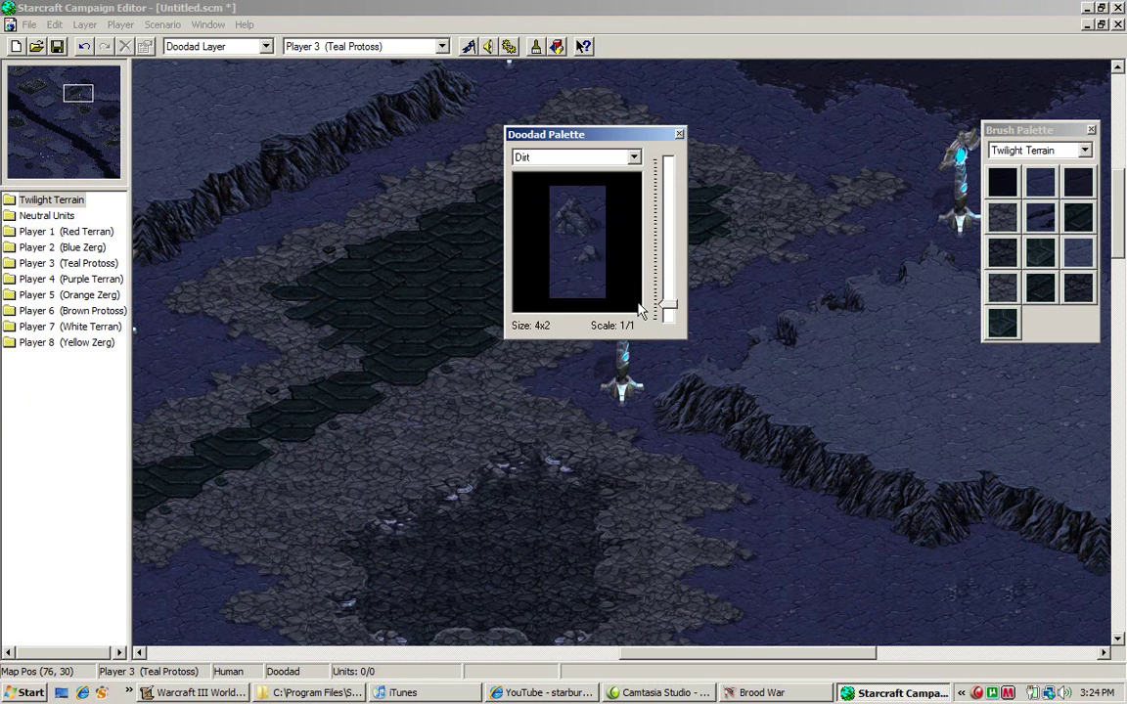
{"action": "left_click", "coordinate": [618, 158]}
{"action": "left_click", "coordinate": [606, 228]}
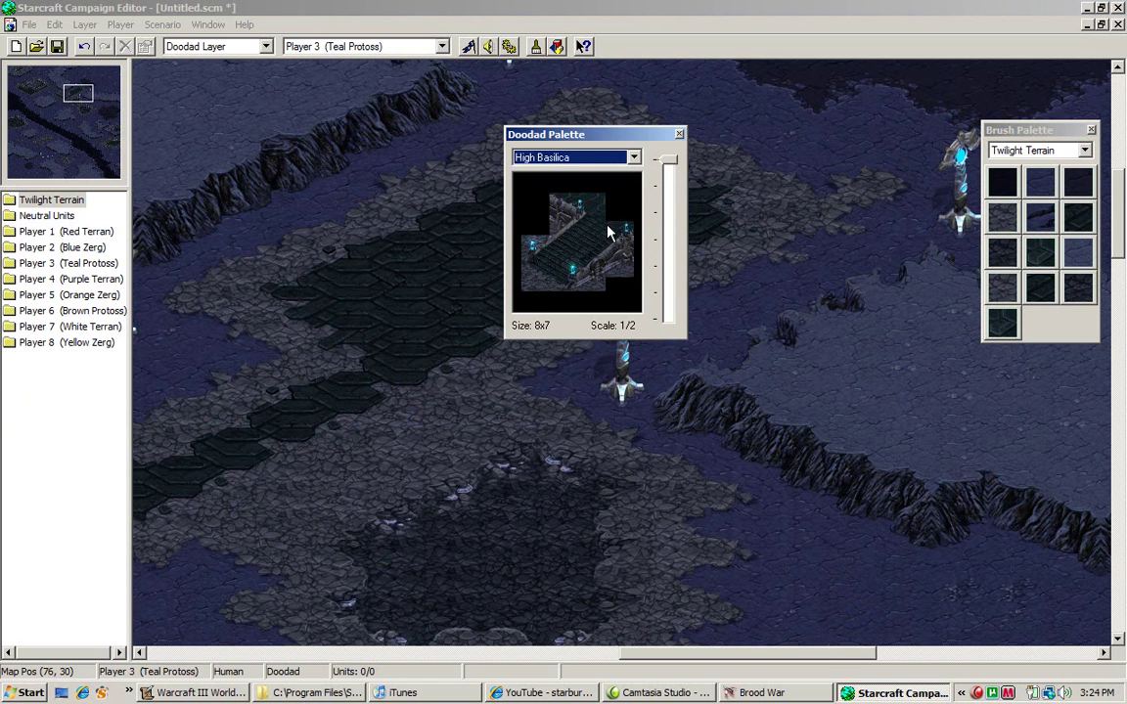
{"action": "scroll", "coordinate": [610, 235], "scroll_direction": "up", "scroll_amount": 1}
{"action": "scroll", "coordinate": [610, 235], "scroll_direction": "down", "scroll_amount": 1}
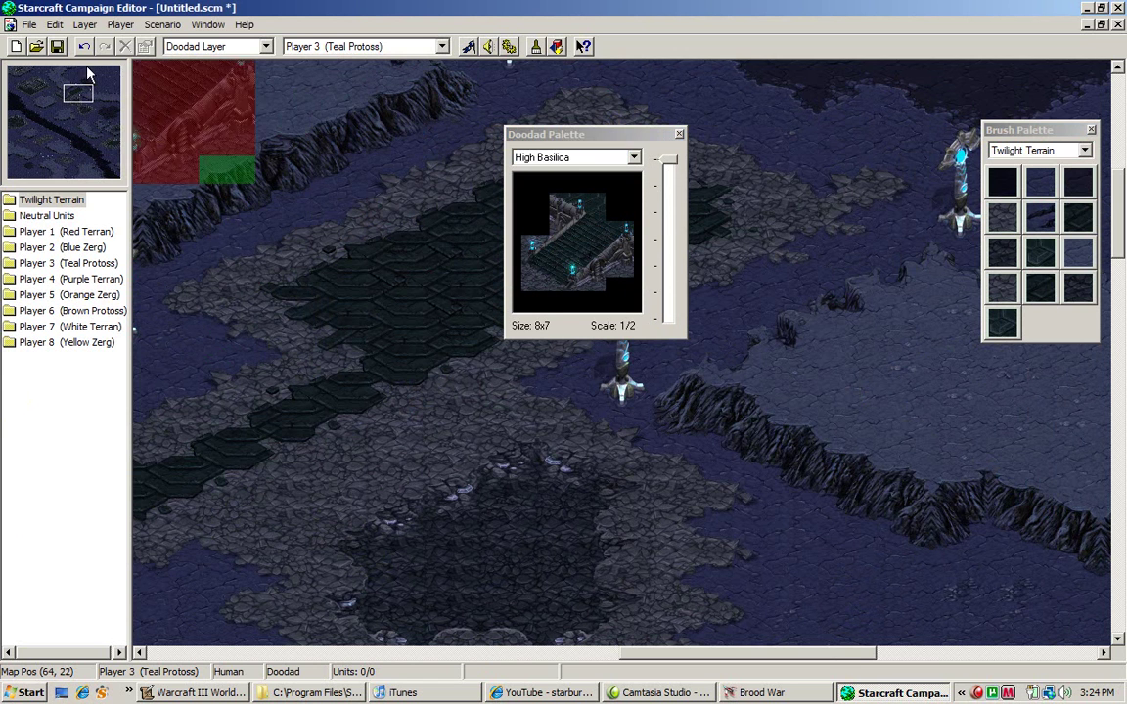
Step: Paint Crushed Rock over the small raised Basilica platform in the map's northwest
{"action": "left_click", "coordinate": [34, 90]}
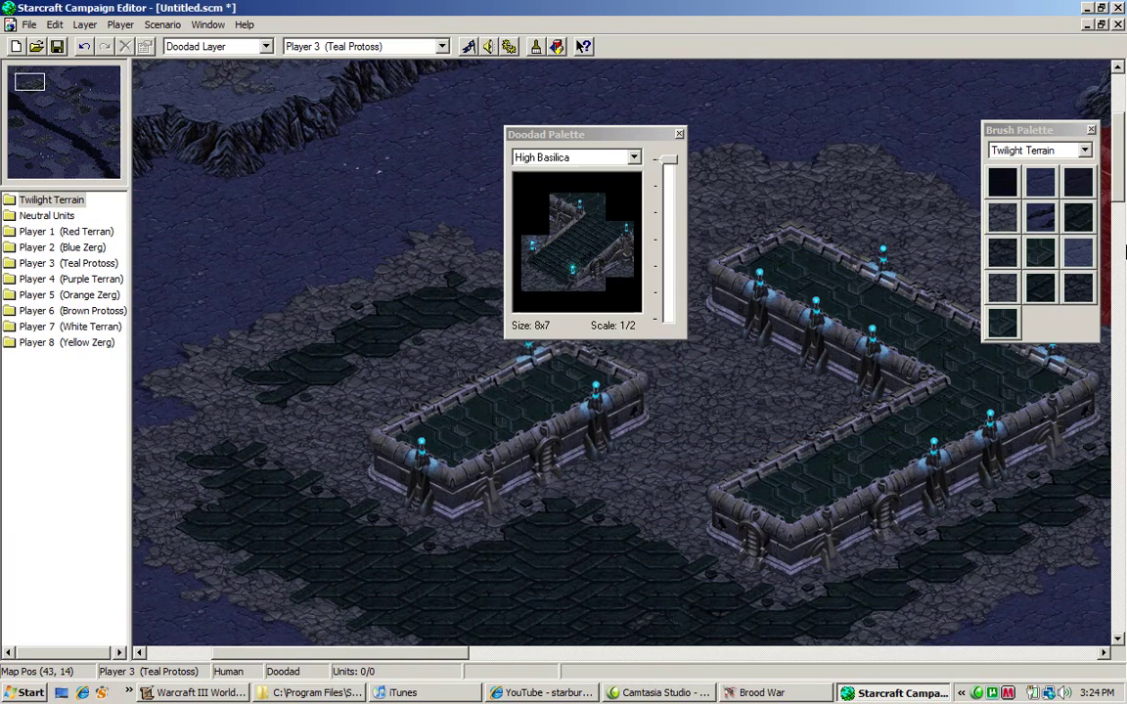
{"action": "left_click", "coordinate": [1002, 218]}
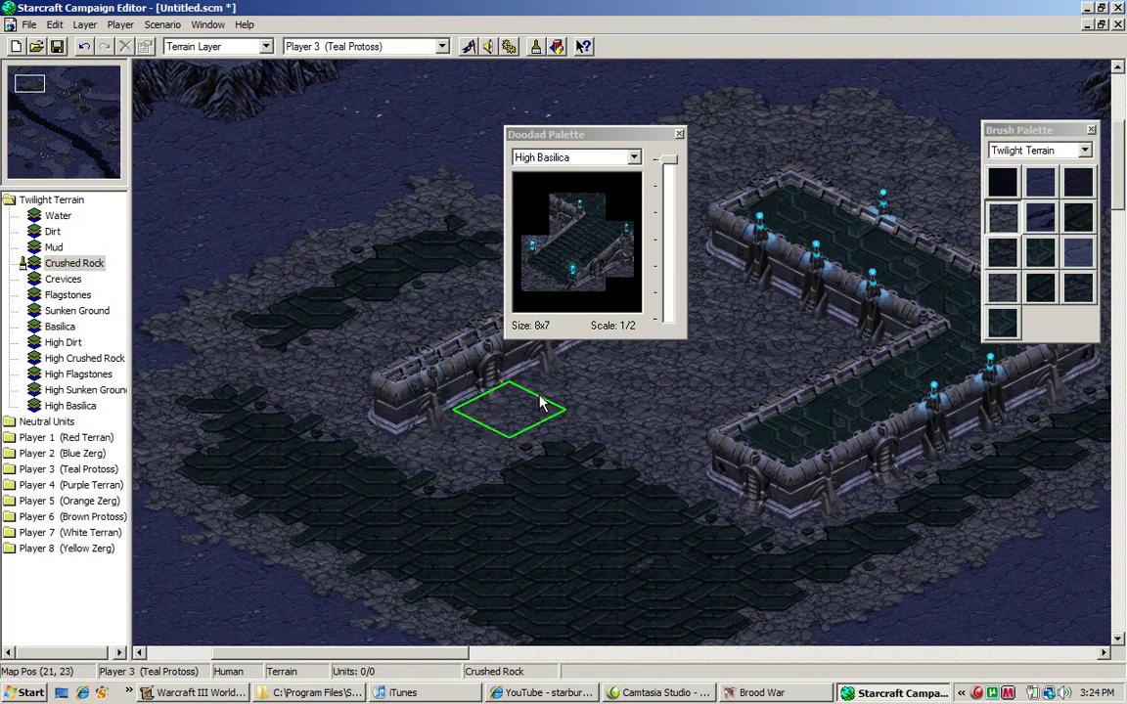
{"action": "mouse_move", "coordinate": [508, 518]}
{"action": "left_mouse_down"}
{"action": "mouse_move", "coordinate": [468, 496]}
{"action": "mouse_move", "coordinate": [584, 365]}
{"action": "mouse_move", "coordinate": [611, 531]}
{"action": "mouse_move", "coordinate": [706, 404]}
{"action": "left_mouse_up"}
{"action": "key", "text": "Up"}
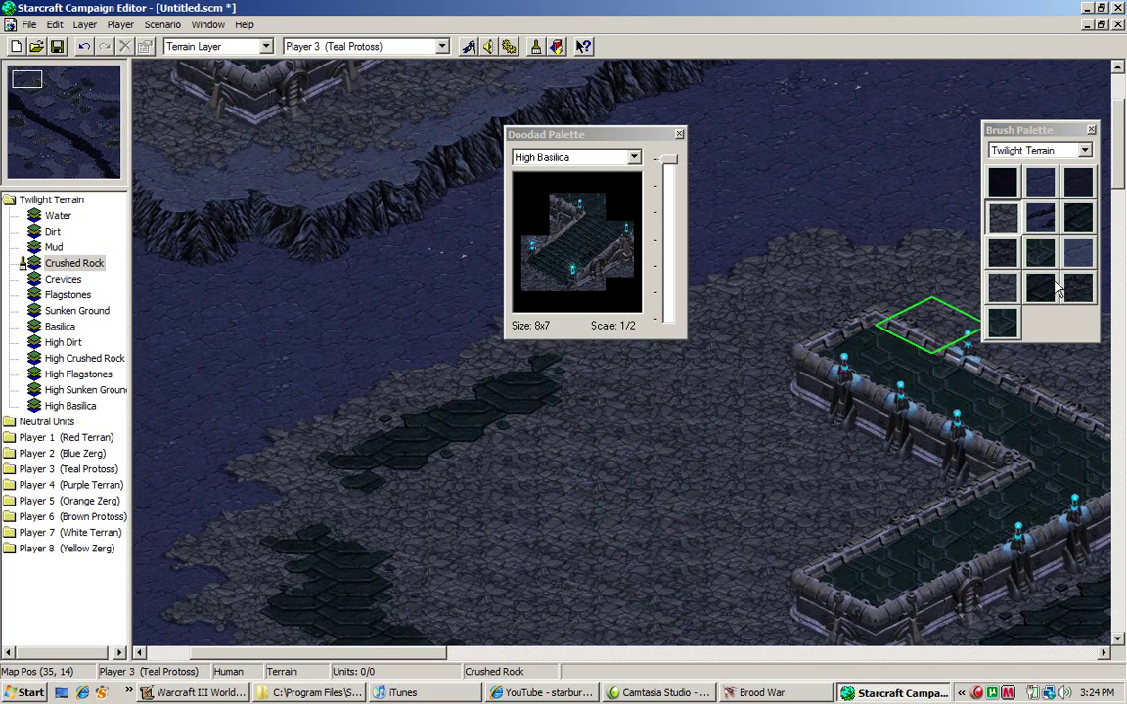
{"action": "left_click", "coordinate": [1044, 257]}
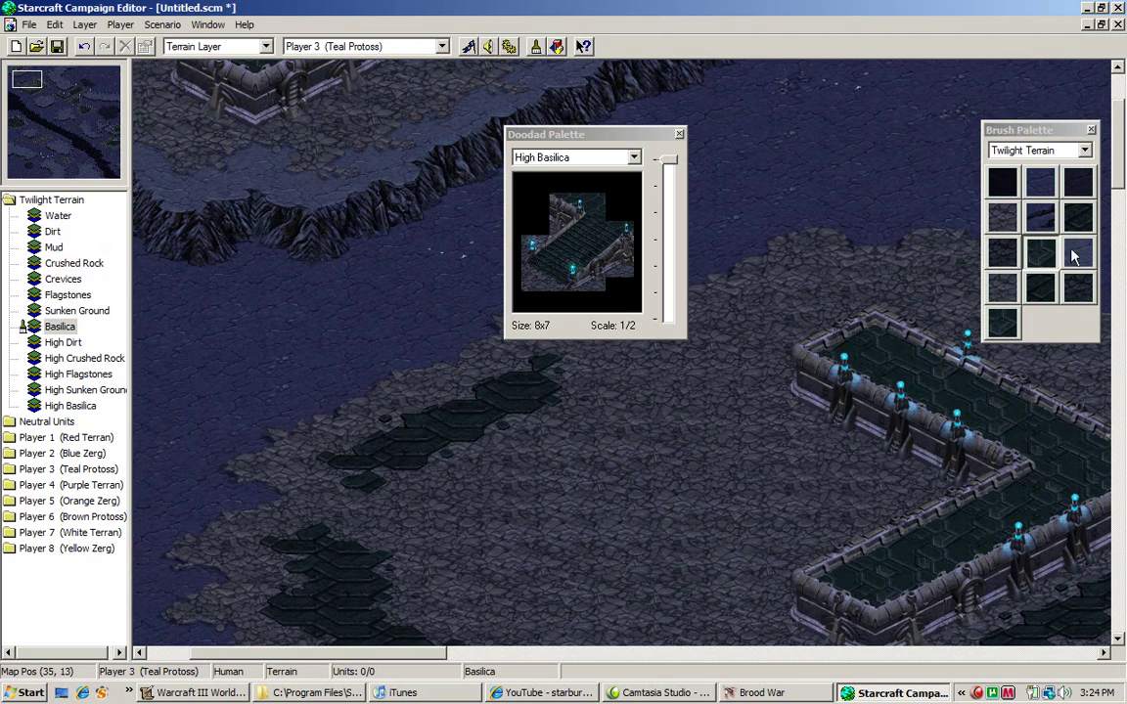
{"action": "left_click", "coordinate": [1047, 288]}
{"action": "left_click", "coordinate": [845, 321]}
{"action": "right_click", "coordinate": [845, 322]}
{"action": "left_click", "coordinate": [863, 327]}
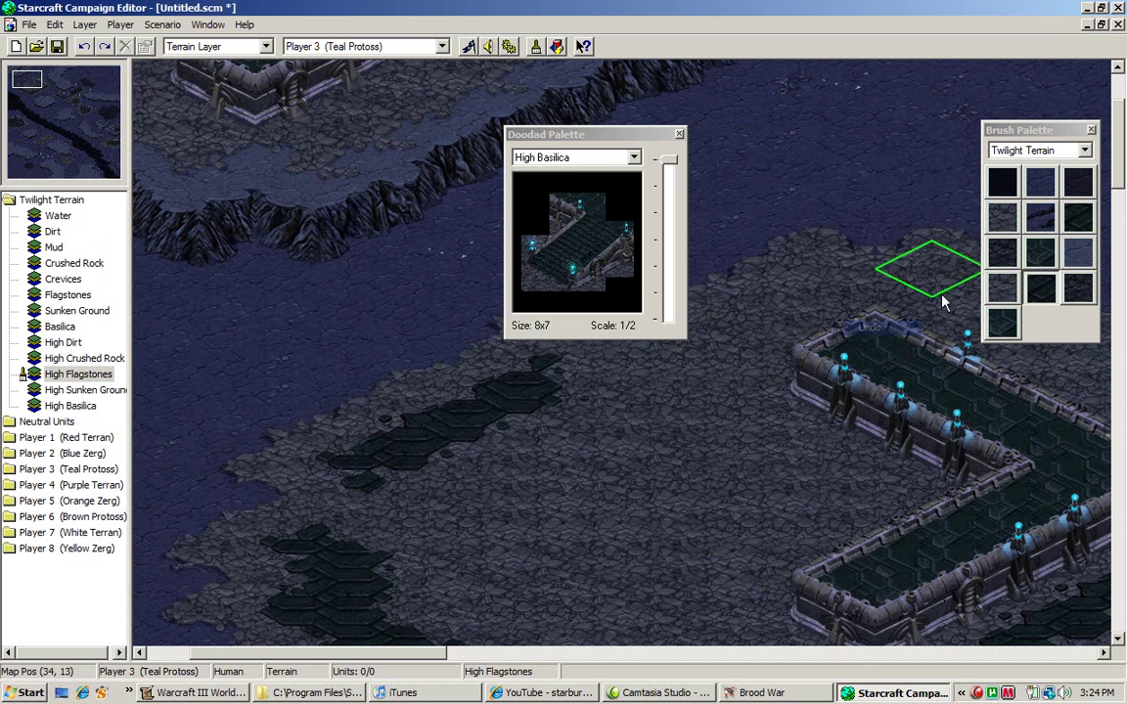
{"action": "left_click", "coordinate": [1002, 253]}
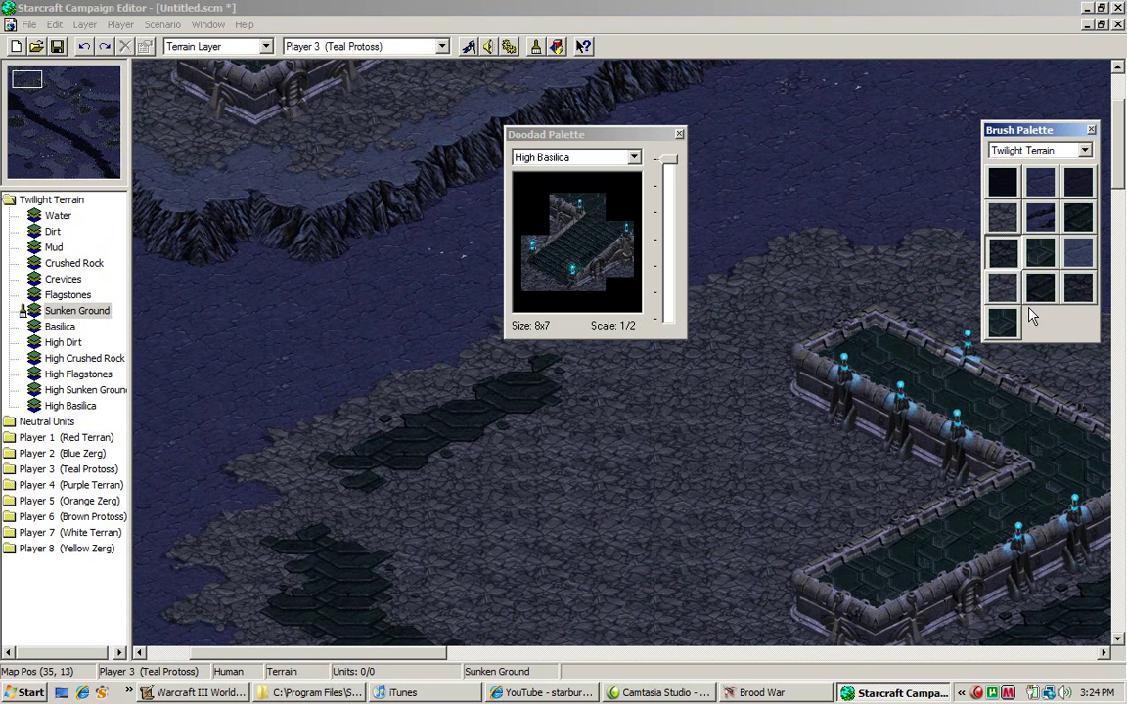
Step: Enlarge the remaining northwestern Basilica platform by painting Basilica terrain along its upper and western sides
{"action": "left_click", "coordinate": [1052, 251]}
{"action": "mouse_move", "coordinate": [844, 321]}
{"action": "left_mouse_down"}
{"action": "mouse_move", "coordinate": [763, 292]}
{"action": "mouse_move", "coordinate": [920, 325]}
{"action": "mouse_move", "coordinate": [970, 383]}
{"action": "left_mouse_up"}
{"action": "key", "text": "Left"}
{"action": "key", "text": "Left"}
{"action": "key", "text": "Left"}
{"action": "mouse_move", "coordinate": [820, 246]}
{"action": "left_mouse_down"}
{"action": "mouse_move", "coordinate": [745, 219]}
{"action": "mouse_move", "coordinate": [724, 243]}
{"action": "mouse_move", "coordinate": [898, 377]}
{"action": "mouse_move", "coordinate": [1015, 440]}
{"action": "left_mouse_up"}
{"action": "key", "text": "Left"}
{"action": "key", "text": "Down"}
{"action": "key", "text": "Down"}
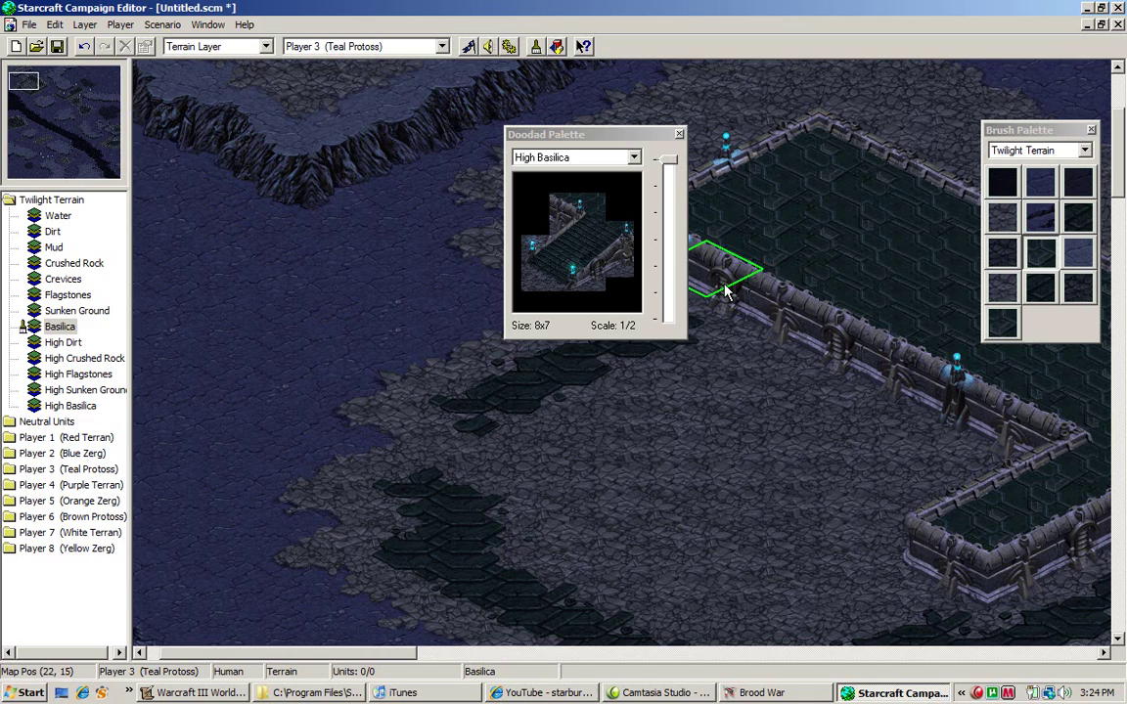
Step: Paint Crushed Rock over the ground southwest of the northwestern Basilica platform
{"action": "key", "text": "Left"}
{"action": "key", "text": "Left"}
{"action": "left_click", "coordinate": [1003, 219]}
{"action": "left_click", "coordinate": [723, 358]}
{"action": "mouse_move", "coordinate": [722, 360]}
{"action": "left_mouse_down"}
{"action": "mouse_move", "coordinate": [568, 453]}
{"action": "mouse_move", "coordinate": [573, 533]}
{"action": "left_mouse_up"}
Step: Switch the doodad set to Basilica and place the 8x7 stairway on the platform's southwestern edge at map position (23, 17)
{"action": "key", "text": "Down"}
{"action": "key", "text": "Right"}
{"action": "key", "text": "Right"}
{"action": "key", "text": "Right"}
{"action": "key", "text": "Right"}
{"action": "key", "text": "Right"}
{"action": "key", "text": "Right"}
{"action": "key", "text": "Right"}
{"action": "key", "text": "Right"}
{"action": "key", "text": "Right"}
{"action": "key", "text": "Right"}
{"action": "key", "text": "Right"}
{"action": "key", "text": "Right"}
{"action": "key", "text": "Right"}
{"action": "key", "text": "Right"}
{"action": "key", "text": "Right"}
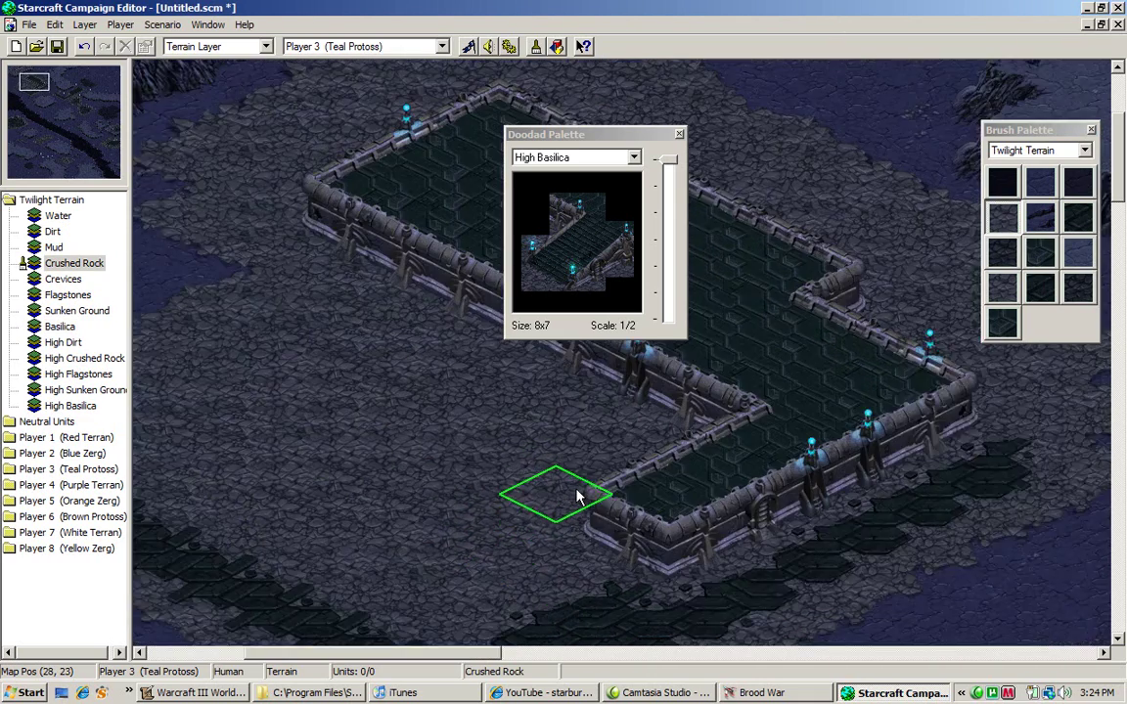
{"action": "key", "text": "Down"}
{"action": "key", "text": "Right"}
{"action": "key", "text": "Right"}
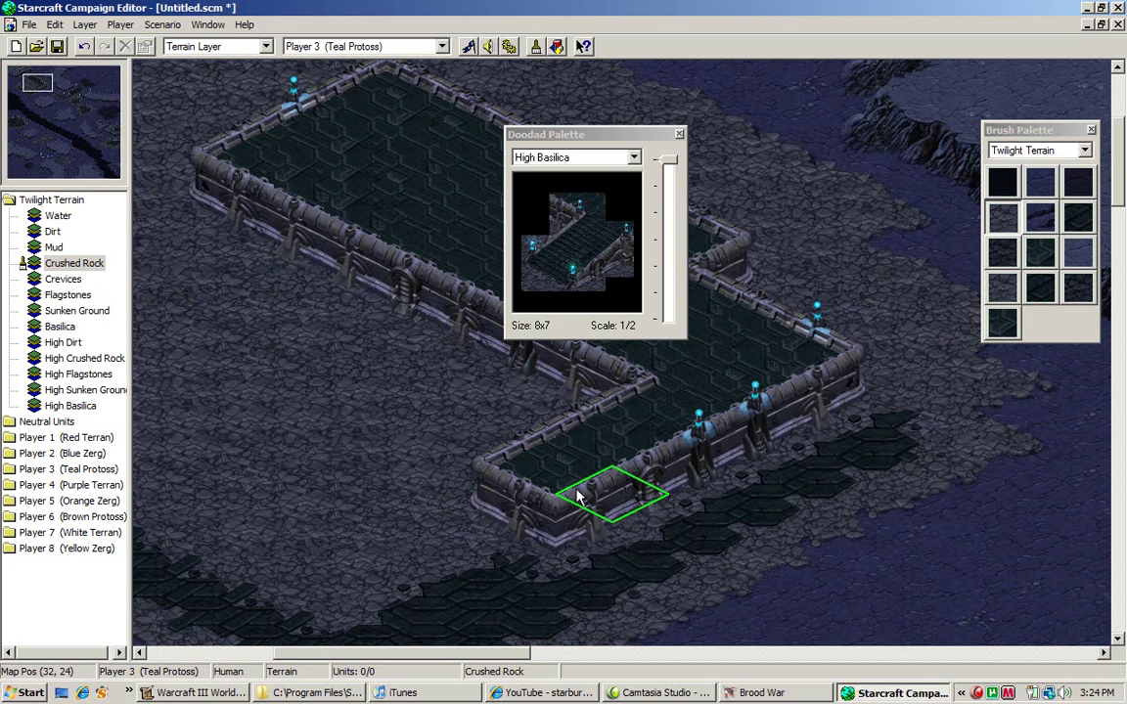
{"action": "left_click", "coordinate": [568, 251]}
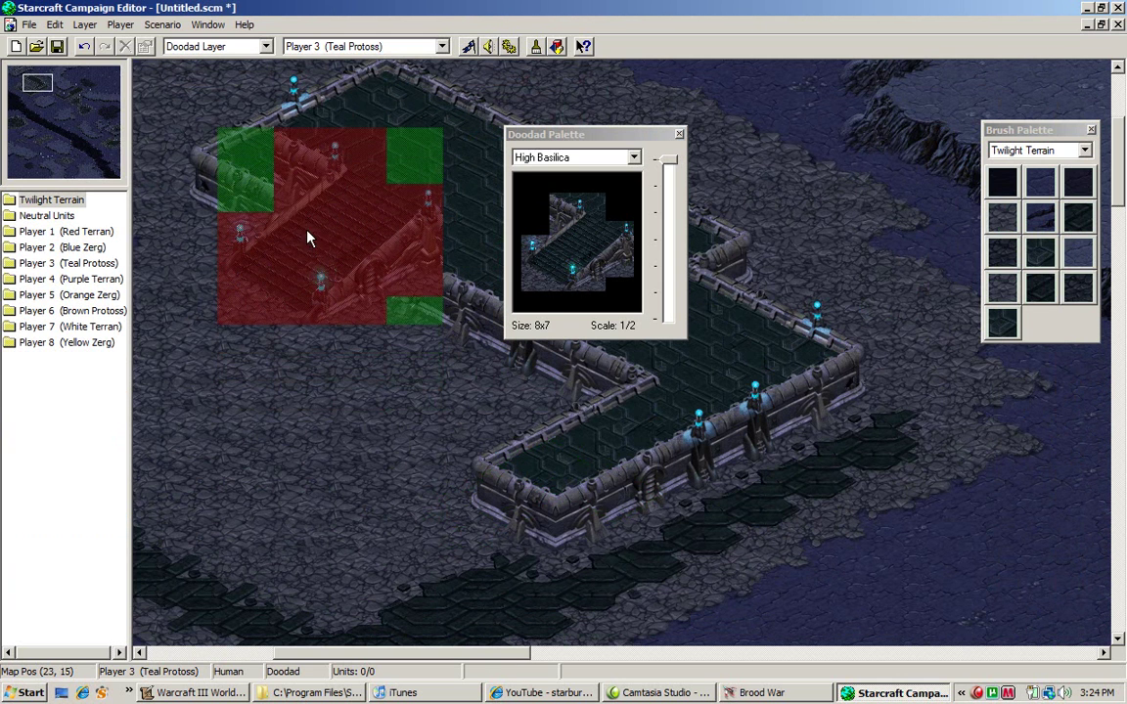
{"action": "left_click", "coordinate": [591, 159]}
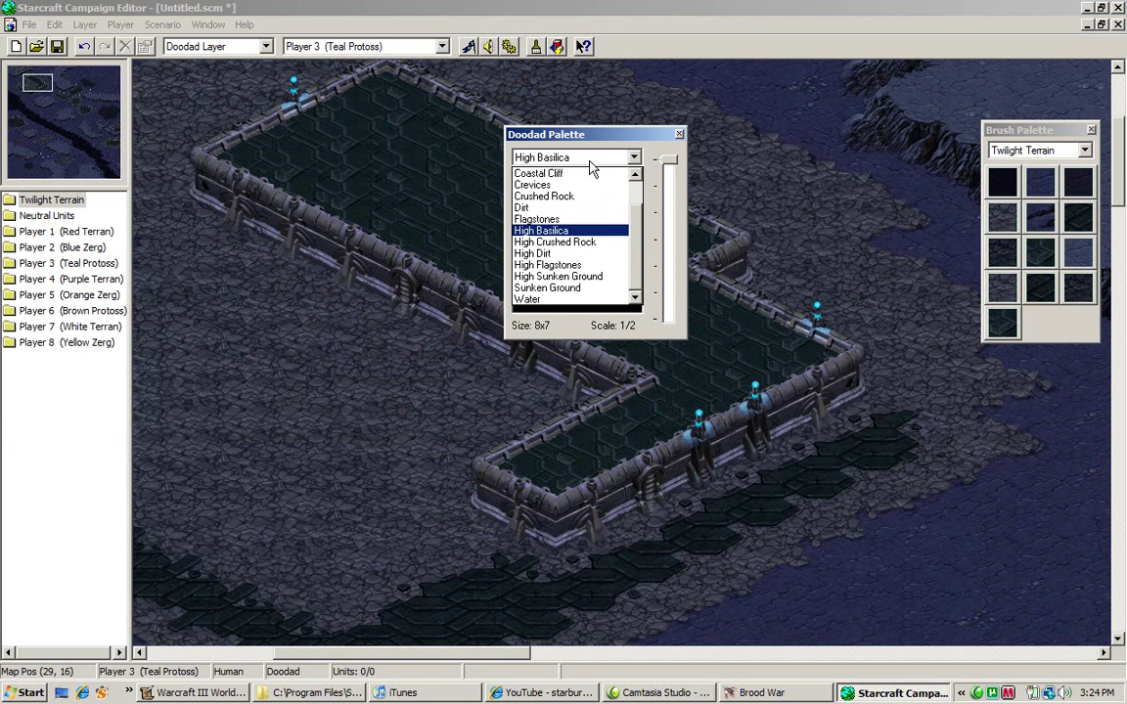
{"action": "scroll", "coordinate": [587, 191], "scroll_direction": "up", "scroll_amount": 1}
{"action": "left_click", "coordinate": [586, 177]}
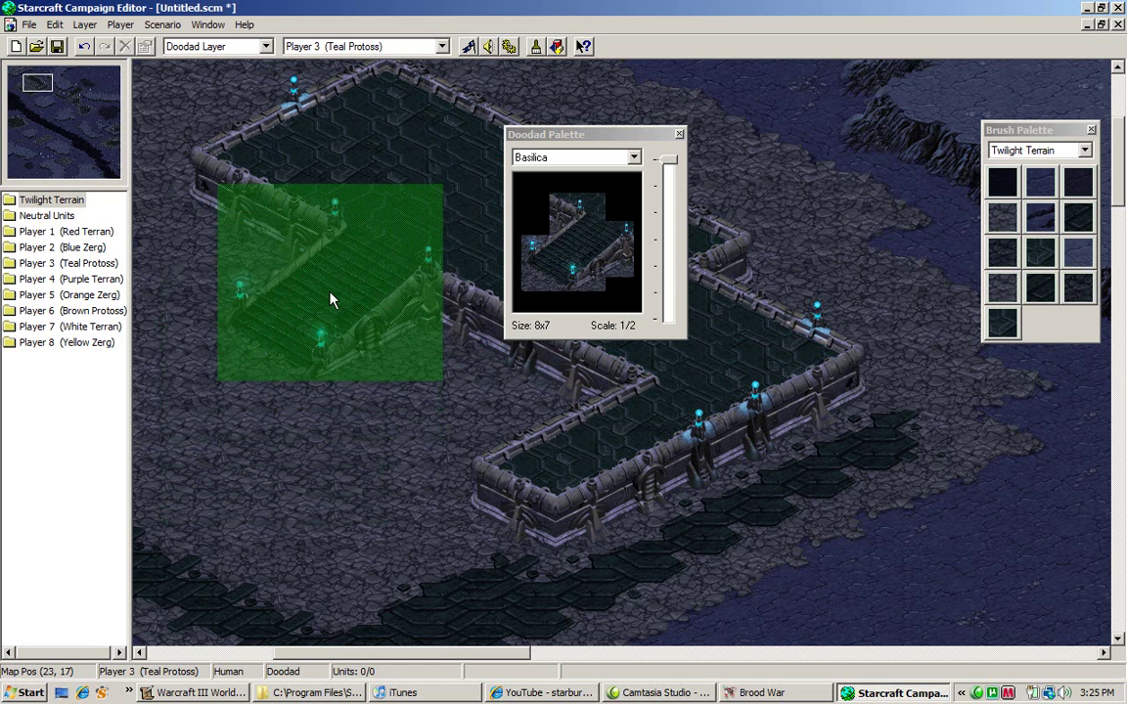
{"action": "left_click", "coordinate": [330, 302]}
{"action": "left_click", "coordinate": [341, 305]}
{"action": "left_click", "coordinate": [344, 304]}
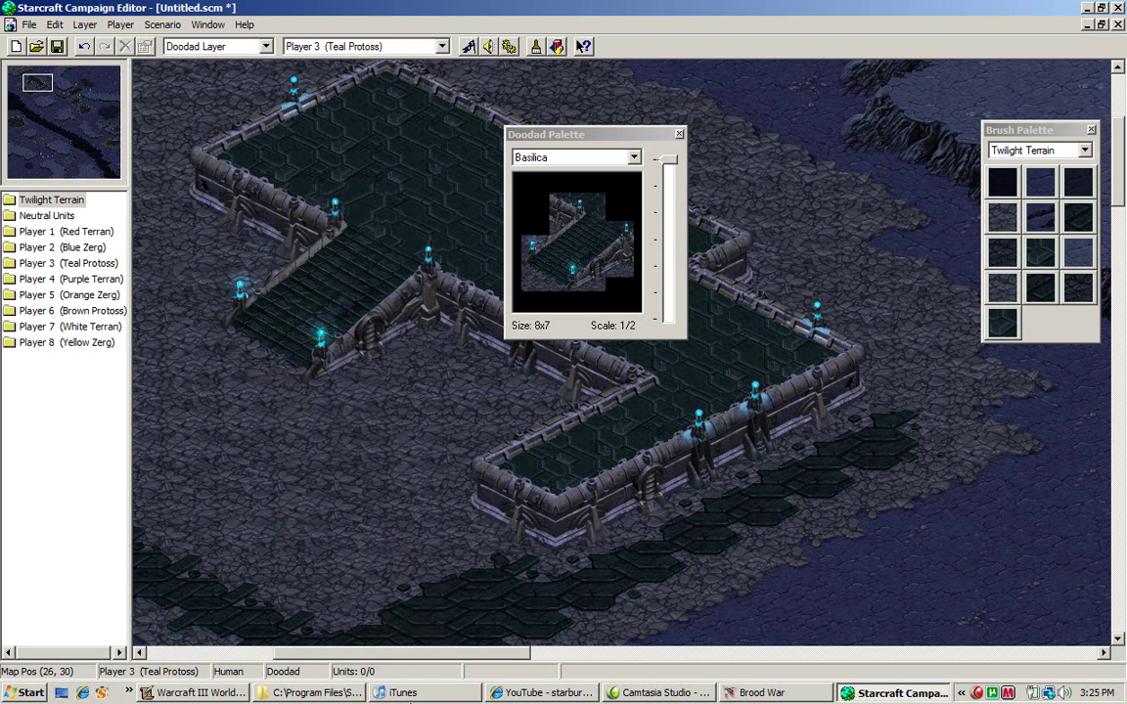
{"action": "right_click", "coordinate": [406, 692]}
{"action": "left_click", "coordinate": [544, 9]}
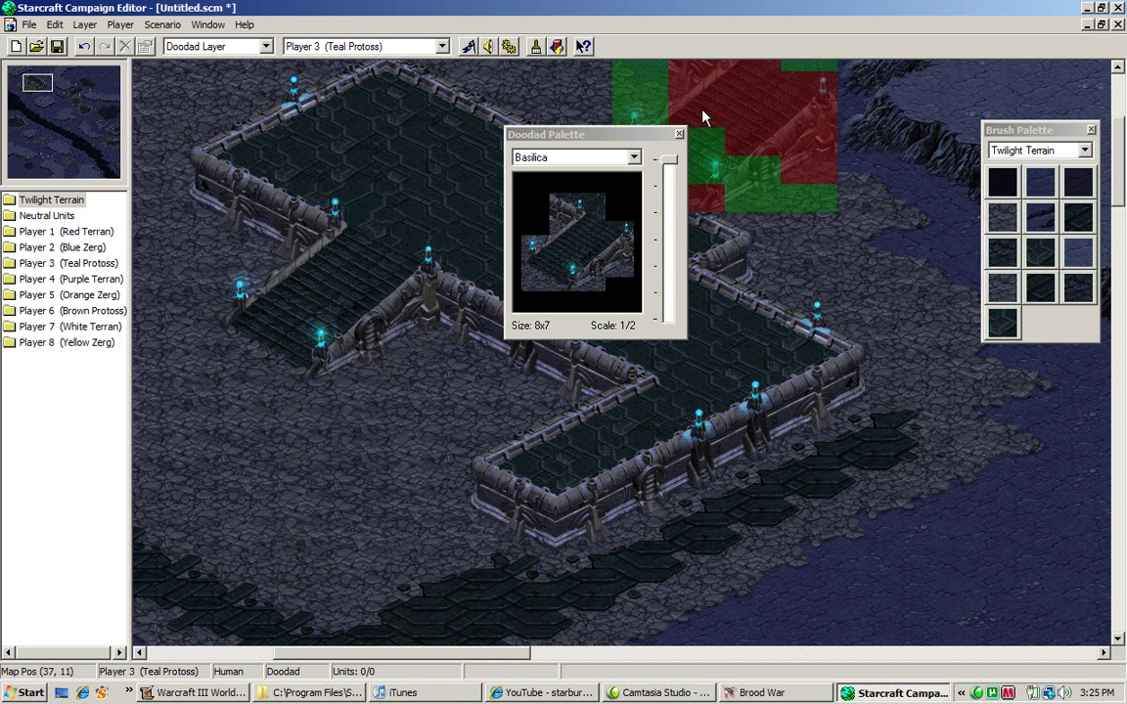
Step: Reopen the doodad palette and place the 4x3 Dirt doodad with glass tubes on the dirt southeast of the Basilica platform
{"action": "left_click", "coordinate": [679, 133]}
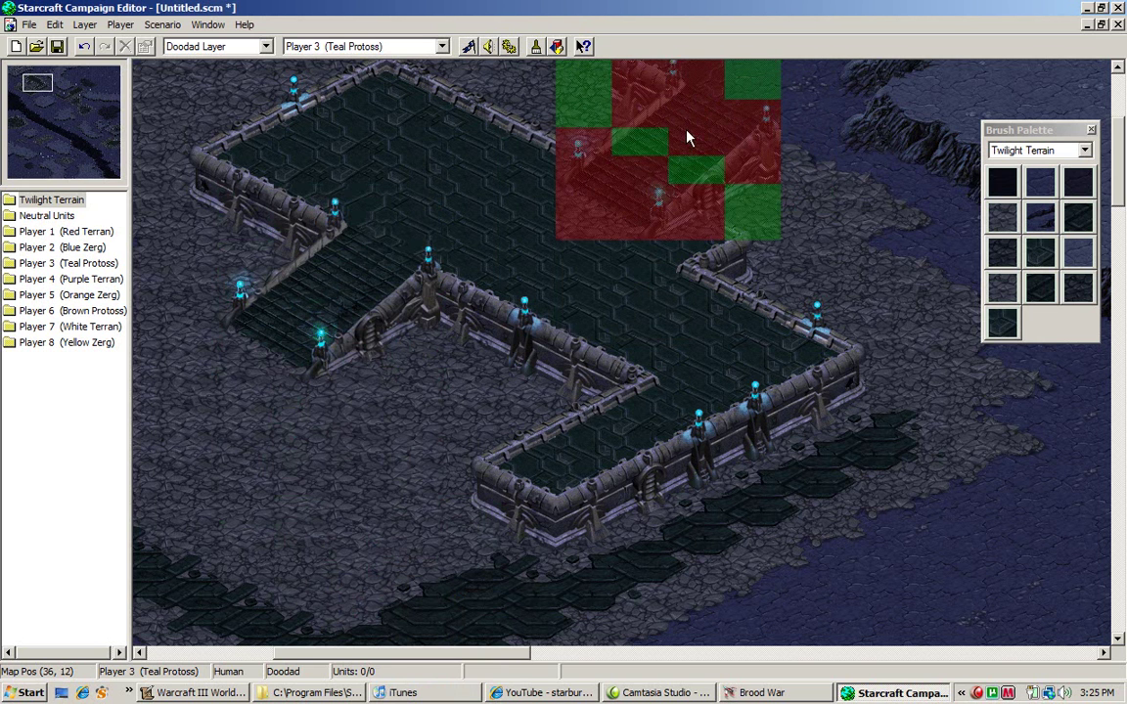
{"action": "left_click", "coordinate": [535, 46]}
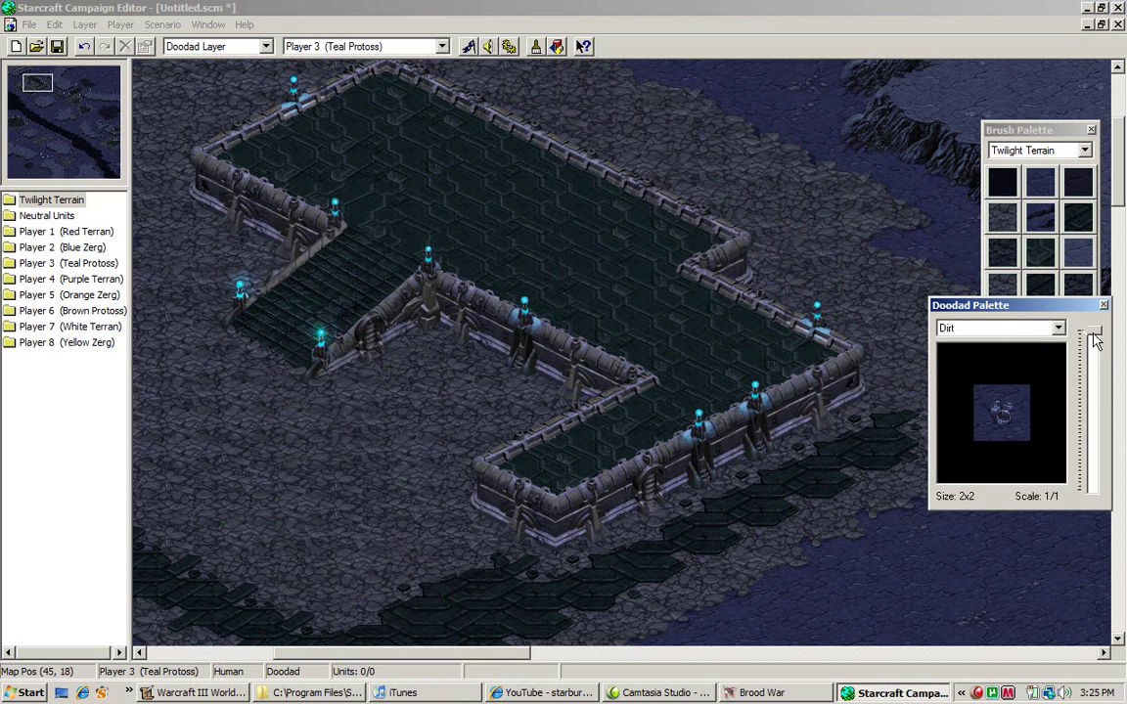
{"action": "scroll", "coordinate": [1017, 401], "scroll_direction": "down", "scroll_amount": 1}
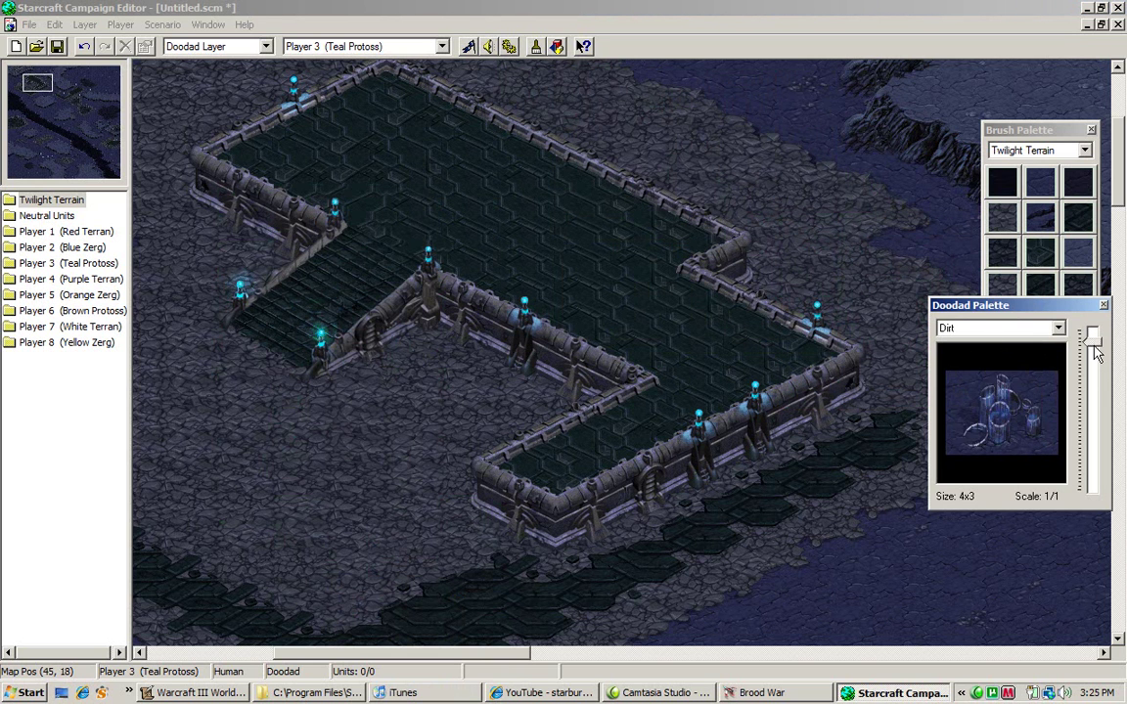
{"action": "left_click", "coordinate": [881, 584]}
{"action": "key", "text": "Down"}
{"action": "key", "text": "Right"}
{"action": "key", "text": "Right"}
{"action": "key", "text": "Right"}
{"action": "key", "text": "Right"}
{"action": "key", "text": "Right"}
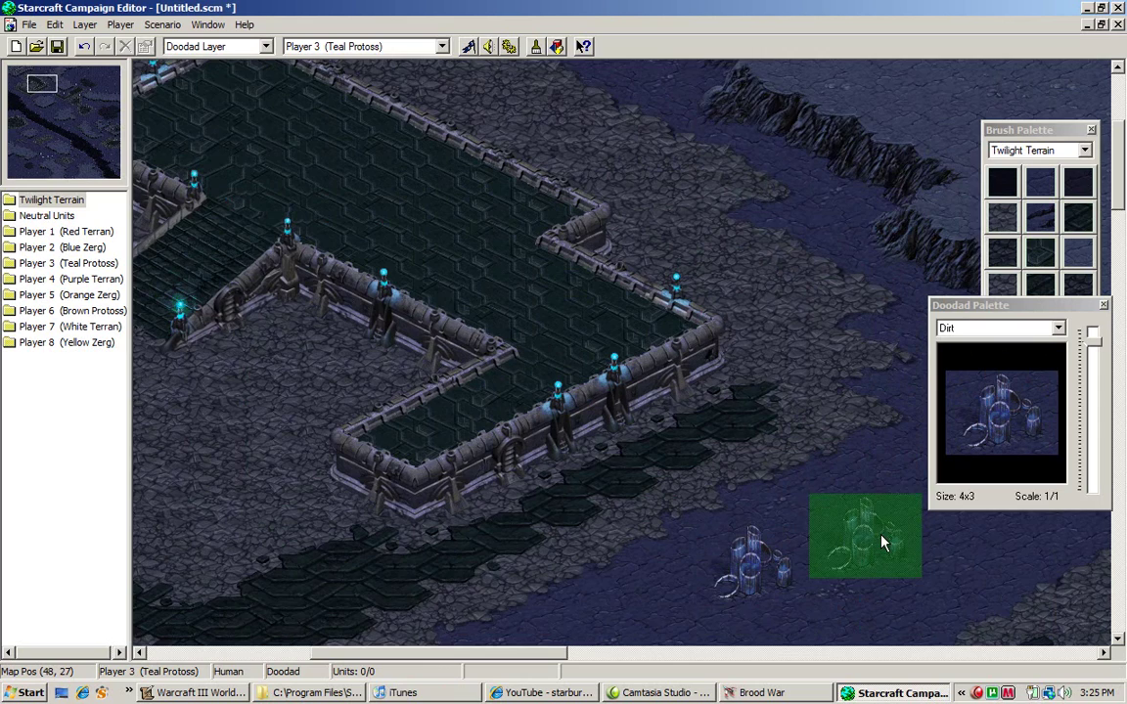
Step: Place five more 4x3 glass tube doodads around the first one on the dirt strip southeast of the platform
{"action": "left_click", "coordinate": [881, 535]}
{"action": "key", "text": "Down"}
{"action": "key", "text": "Down"}
{"action": "key", "text": "Down"}
{"action": "left_click", "coordinate": [826, 575]}
{"action": "left_click", "coordinate": [685, 559]}
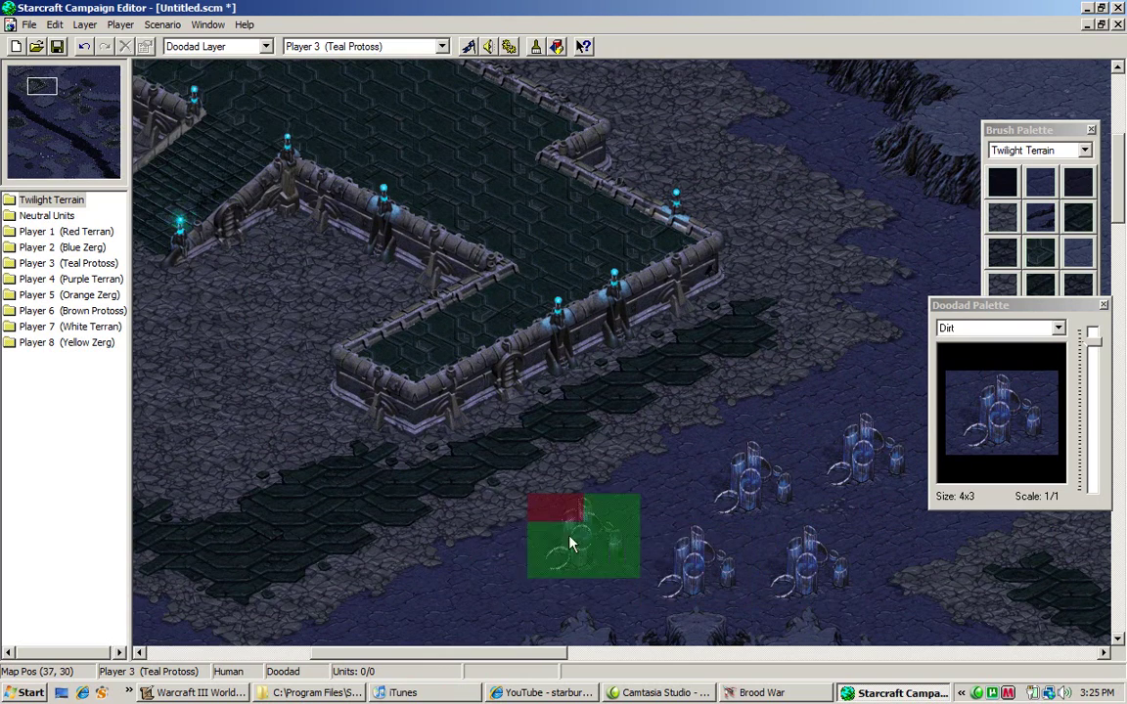
{"action": "left_click", "coordinate": [573, 563]}
{"action": "key", "text": "Up"}
{"action": "key", "text": "Right"}
{"action": "key", "text": "Right"}
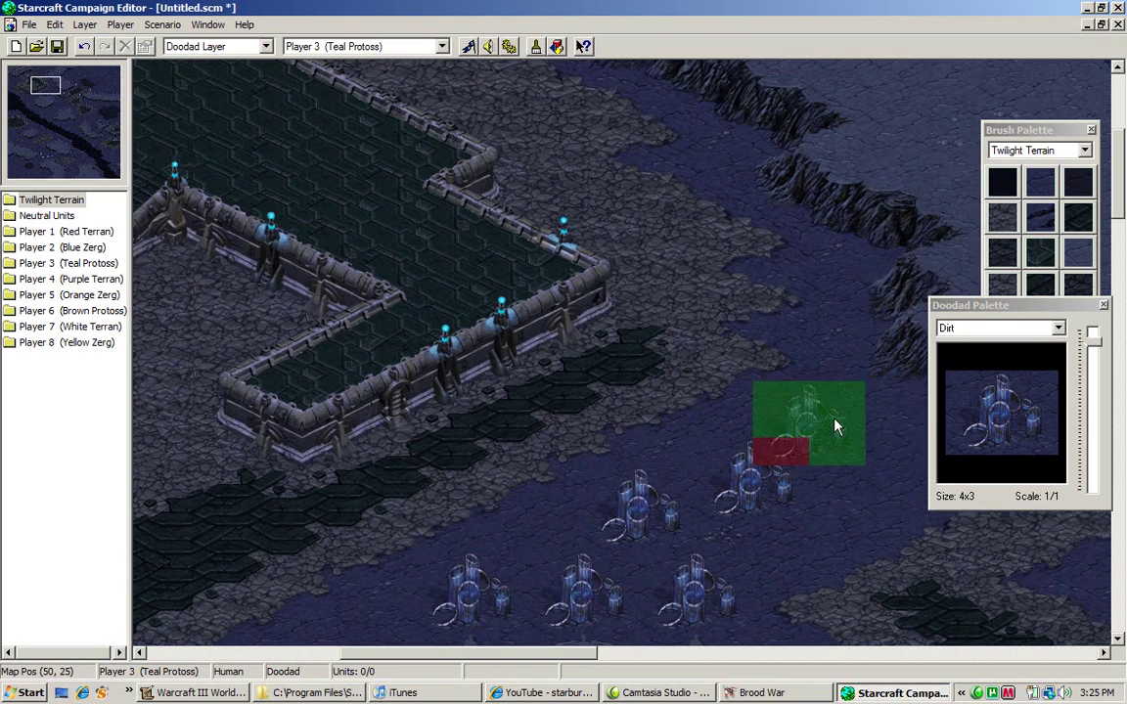
{"action": "left_click", "coordinate": [855, 433]}
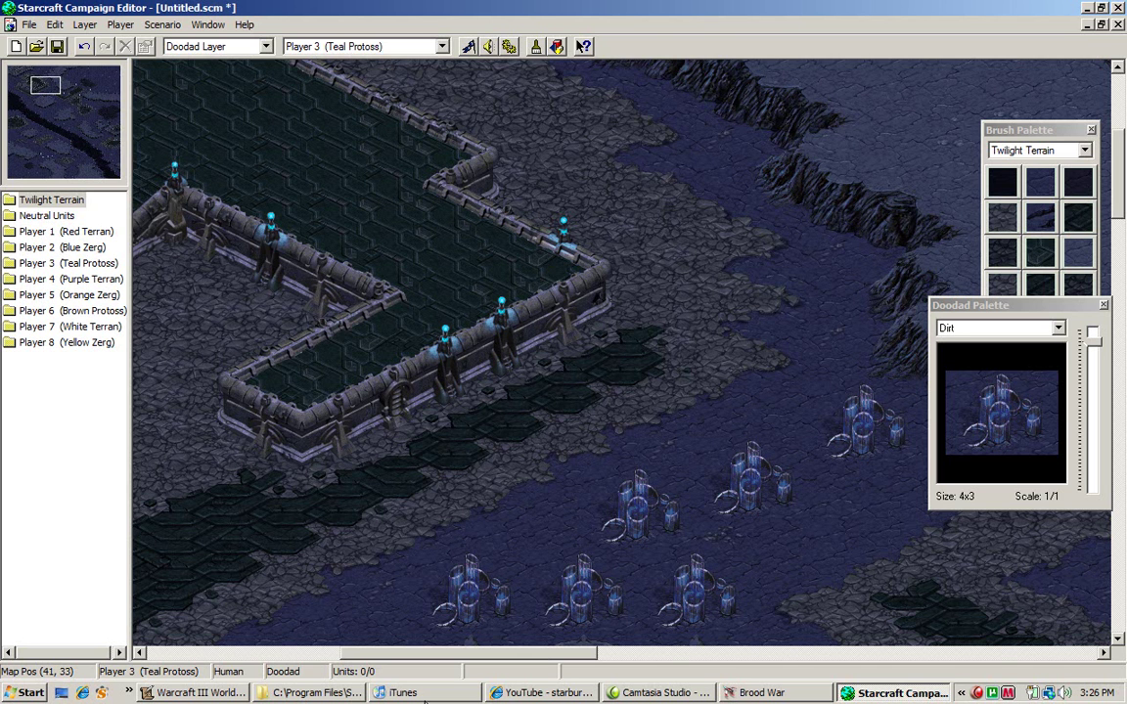
Step: Switch to iTunes, look through the Firefly Studios tracks and play The Lamb
{"action": "left_click", "coordinate": [401, 693]}
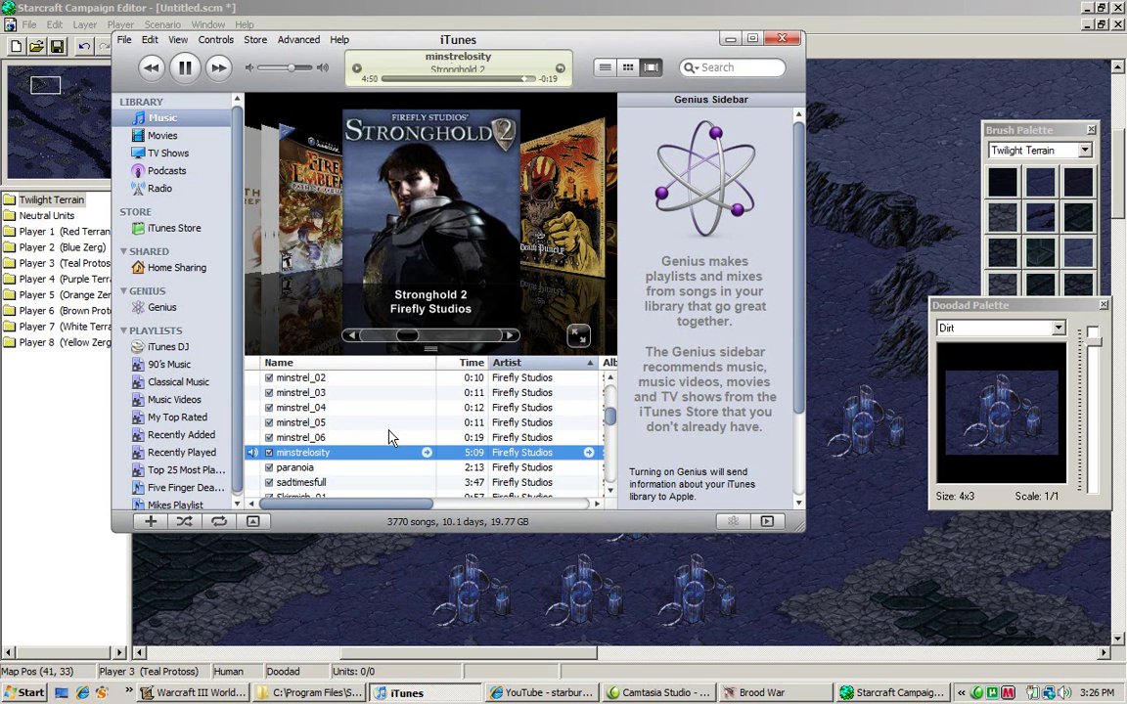
{"action": "left_click", "coordinate": [387, 438]}
{"action": "left_click", "coordinate": [383, 463]}
{"action": "scroll", "coordinate": [381, 449], "scroll_direction": "up", "scroll_amount": 10}
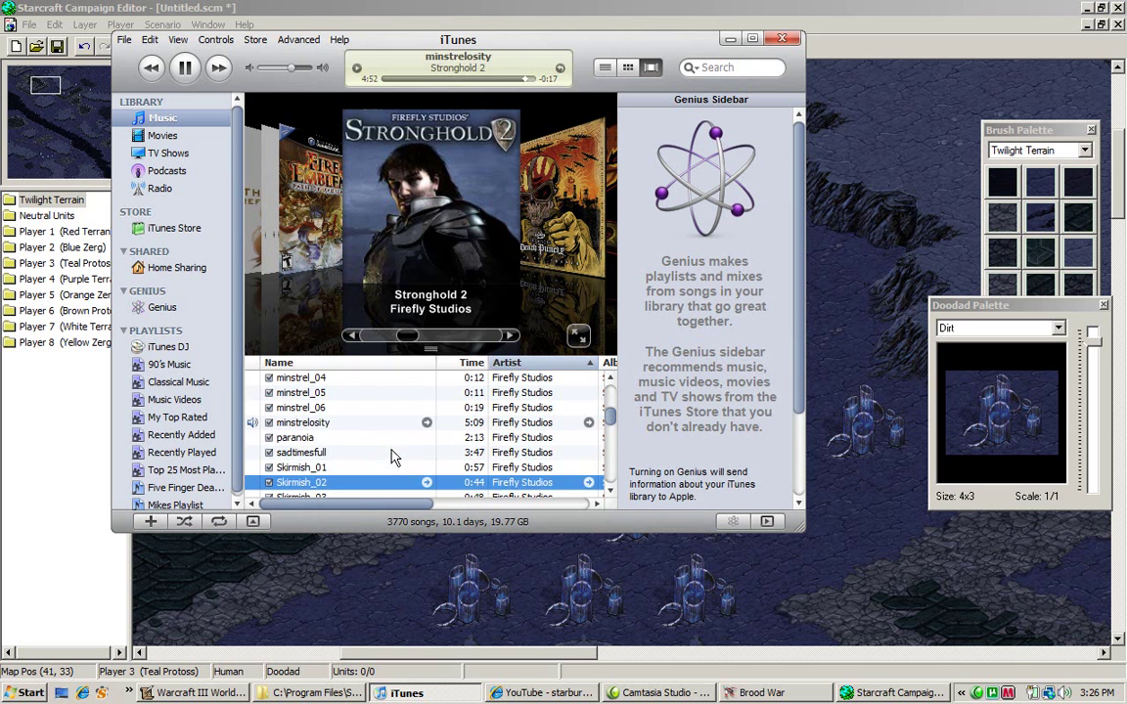
{"action": "scroll", "coordinate": [386, 454], "scroll_direction": "down", "scroll_amount": 5}
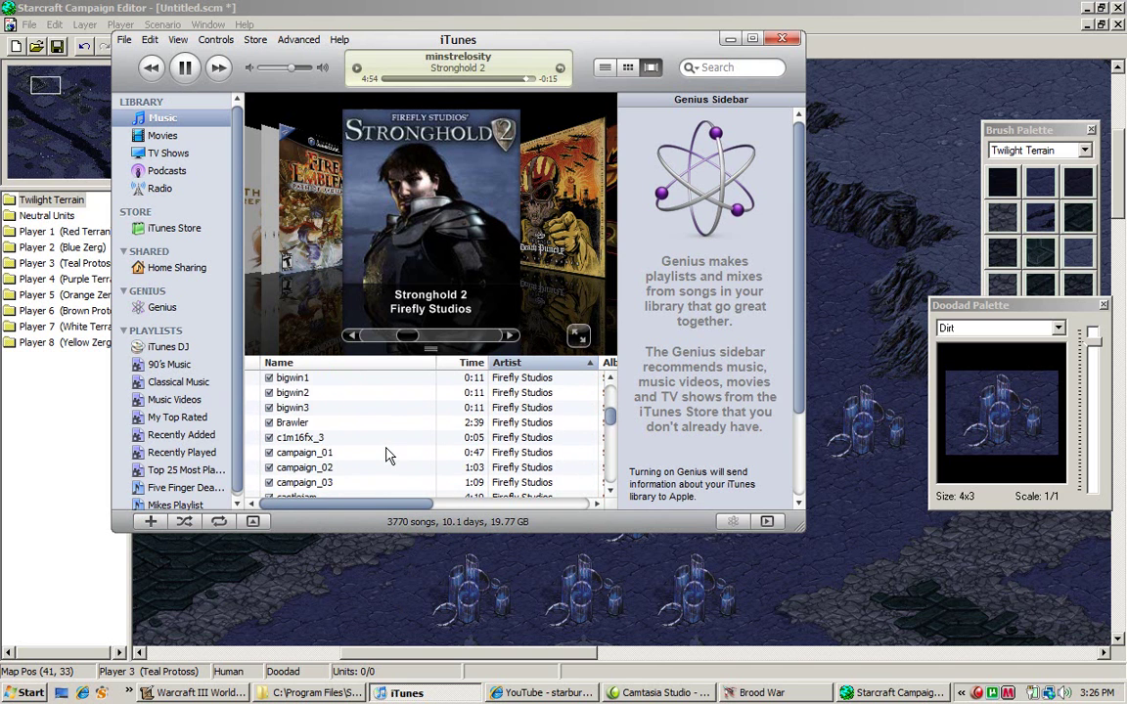
{"action": "scroll", "coordinate": [355, 440], "scroll_direction": "down", "scroll_amount": 1}
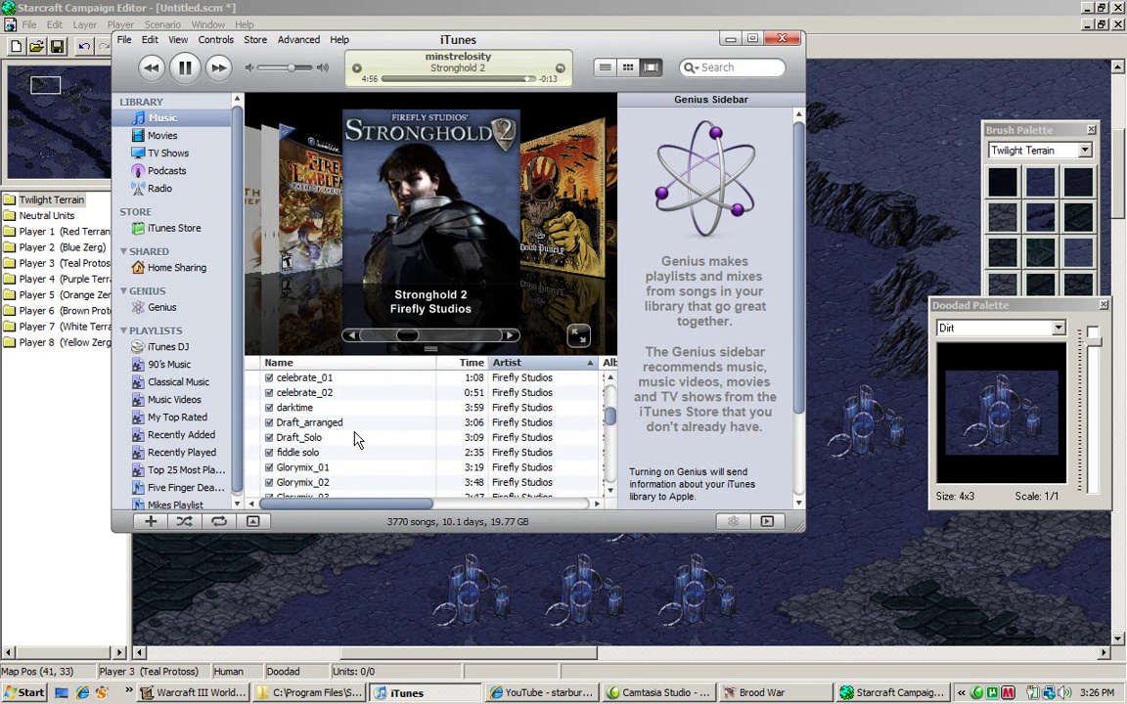
{"action": "scroll", "coordinate": [355, 440], "scroll_direction": "down", "scroll_amount": 1}
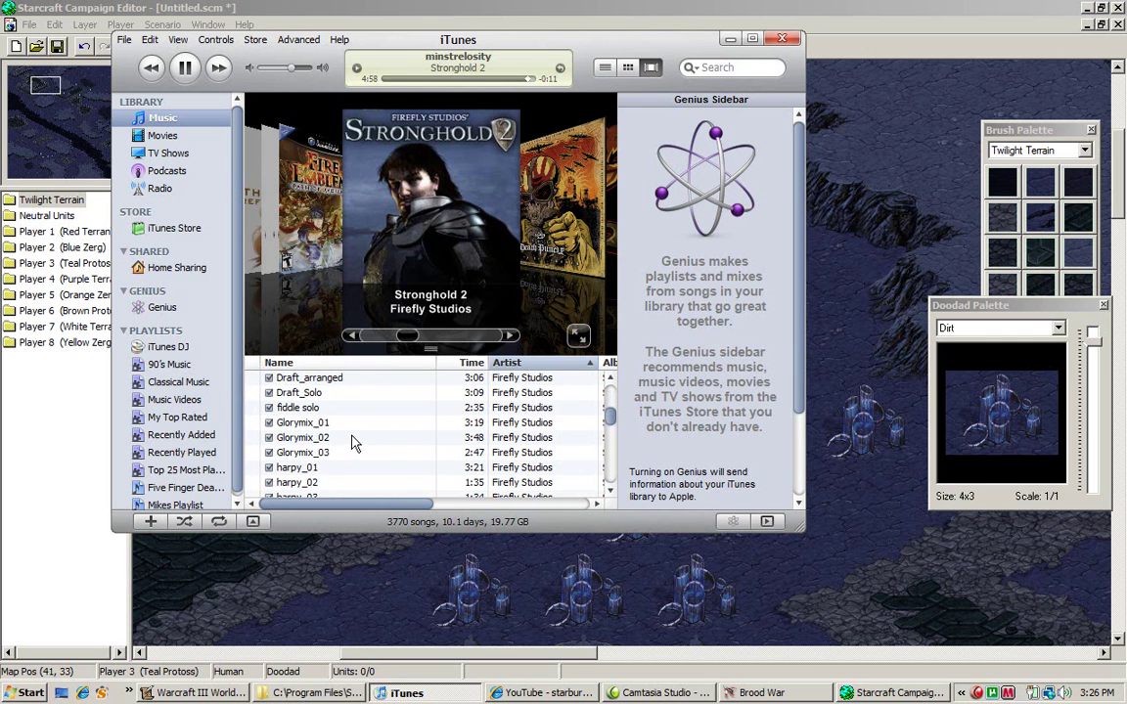
{"action": "scroll", "coordinate": [352, 442], "scroll_direction": "up", "scroll_amount": 1}
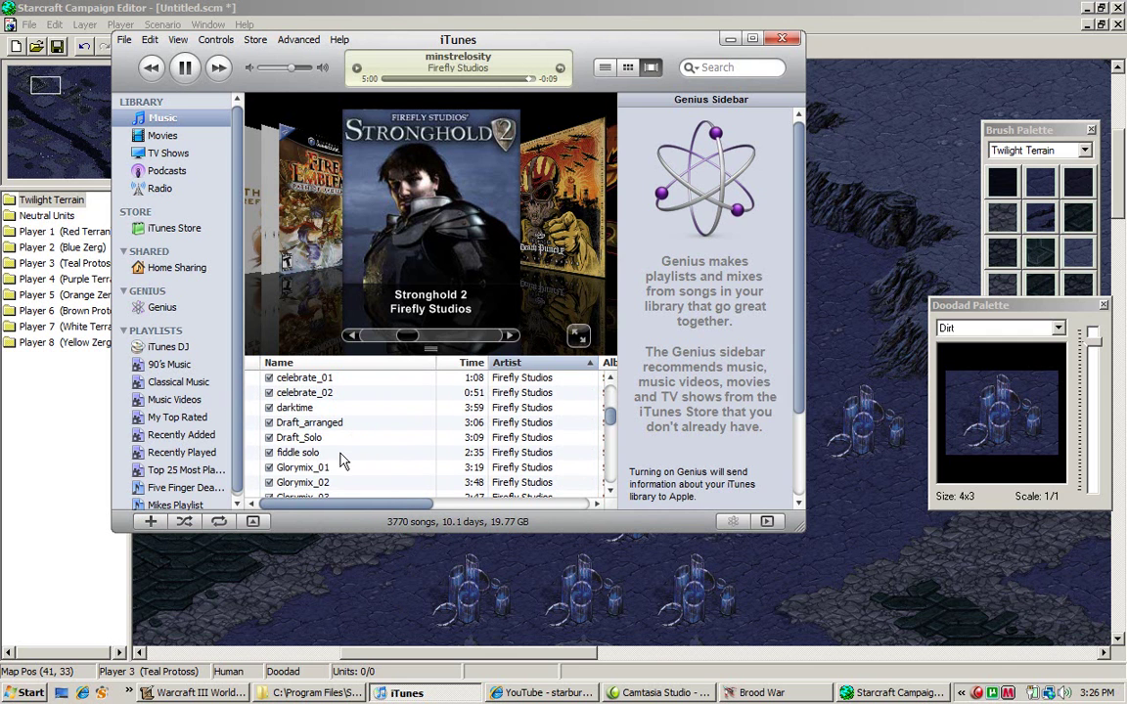
{"action": "scroll", "coordinate": [342, 461], "scroll_direction": "down", "scroll_amount": 3}
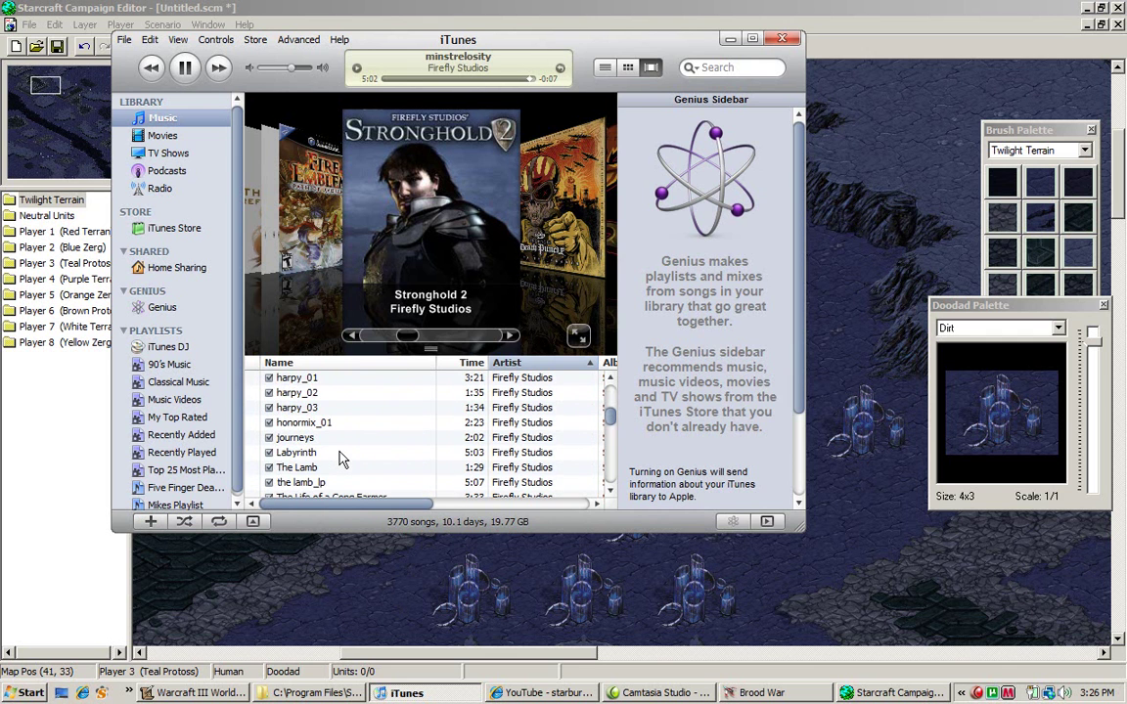
{"action": "double_click", "coordinate": [298, 467]}
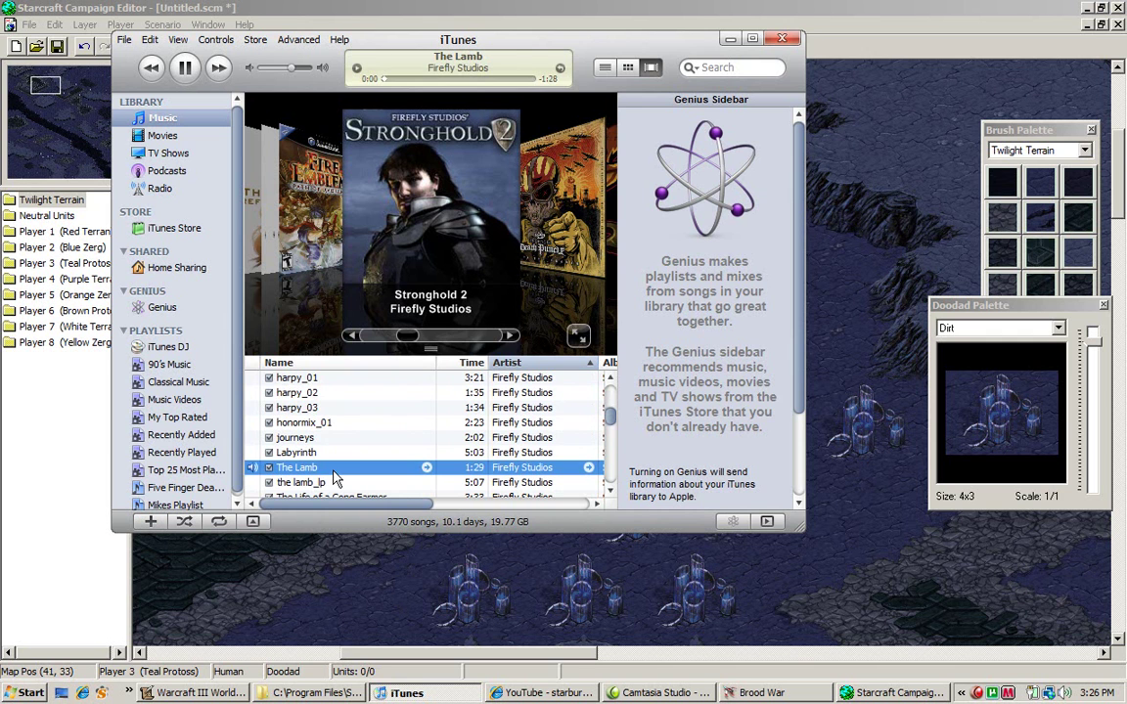
Step: Play the Firefly Studios track paranoia instead and return to the Starcraft Campaign Editor
{"action": "scroll", "coordinate": [331, 437], "scroll_direction": "down", "scroll_amount": 5}
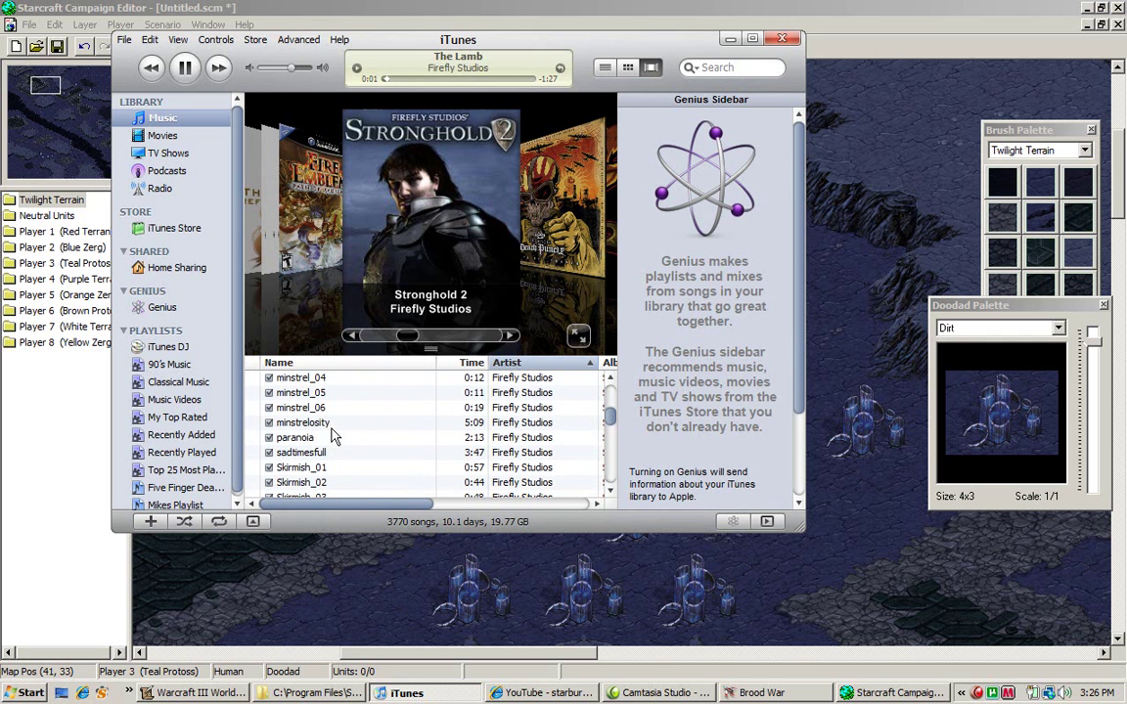
{"action": "double_click", "coordinate": [327, 440]}
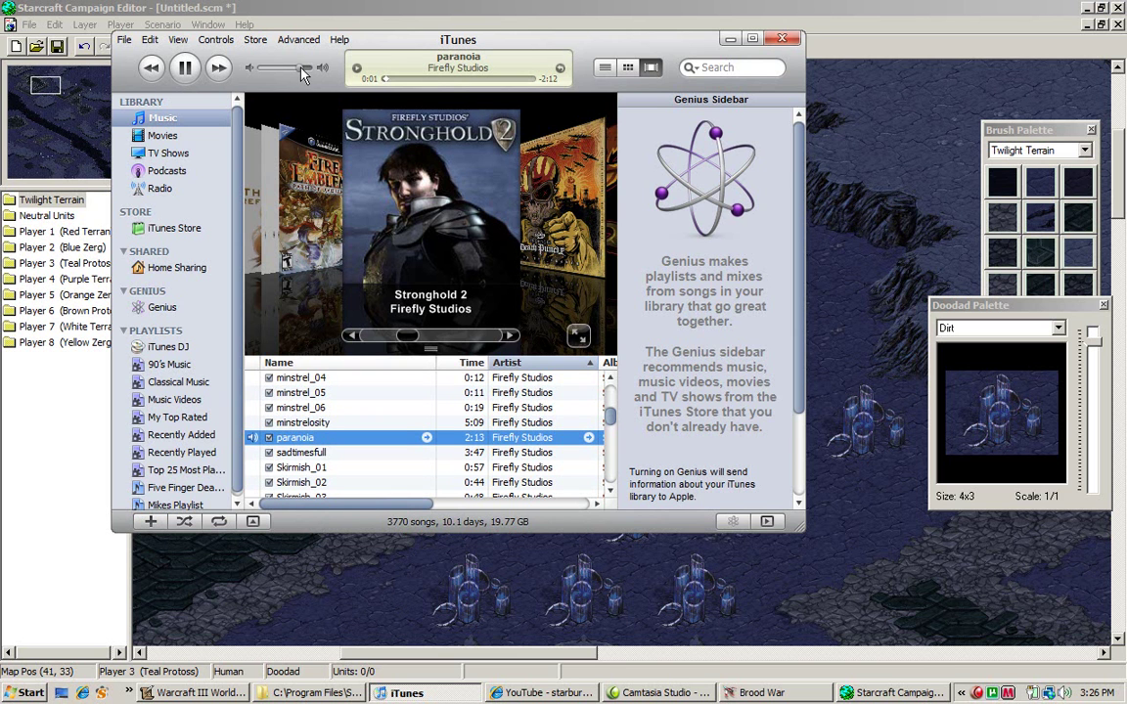
{"action": "left_click", "coordinate": [729, 40]}
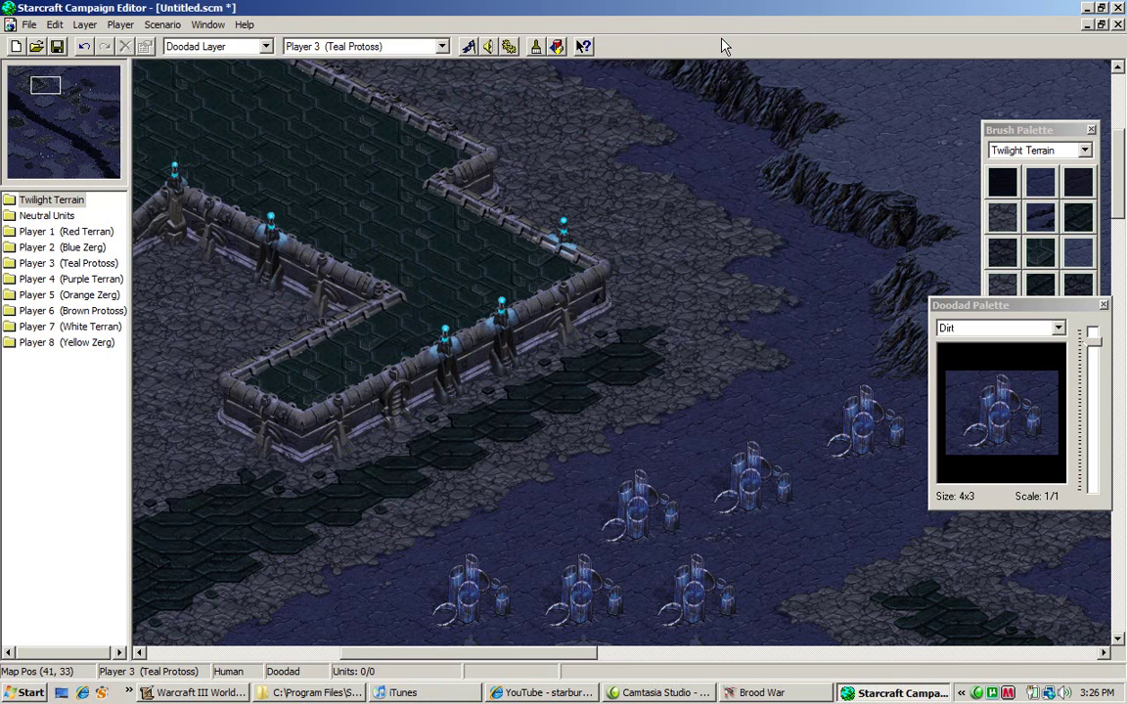
Step: Paint Dirt along the northeastern bank of the river in the map's western part to even out the shoreline
{"action": "key", "text": "Left"}
{"action": "key", "text": "Left"}
{"action": "key", "text": "Left"}
{"action": "key", "text": "Left"}
{"action": "key", "text": "Left"}
{"action": "key", "text": "Left"}
{"action": "key", "text": "Left"}
{"action": "key", "text": "Left"}
{"action": "key", "text": "Left"}
{"action": "key", "text": "Left"}
{"action": "key", "text": "Left"}
{"action": "key", "text": "Left"}
{"action": "key", "text": "Left"}
{"action": "key", "text": "Left"}
{"action": "key", "text": "Left"}
{"action": "key", "text": "Left"}
{"action": "key", "text": "Left"}
{"action": "key", "text": "Left"}
{"action": "key", "text": "Left"}
{"action": "key", "text": "Left"}
{"action": "key", "text": "Down"}
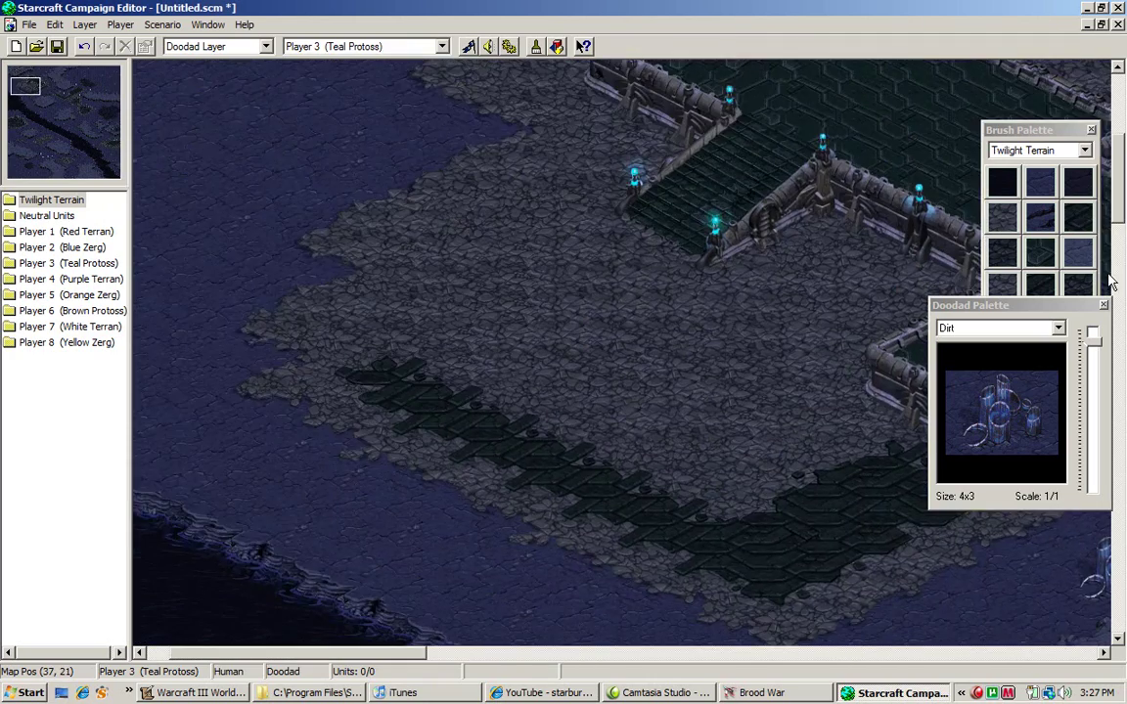
{"action": "key", "text": "Down"}
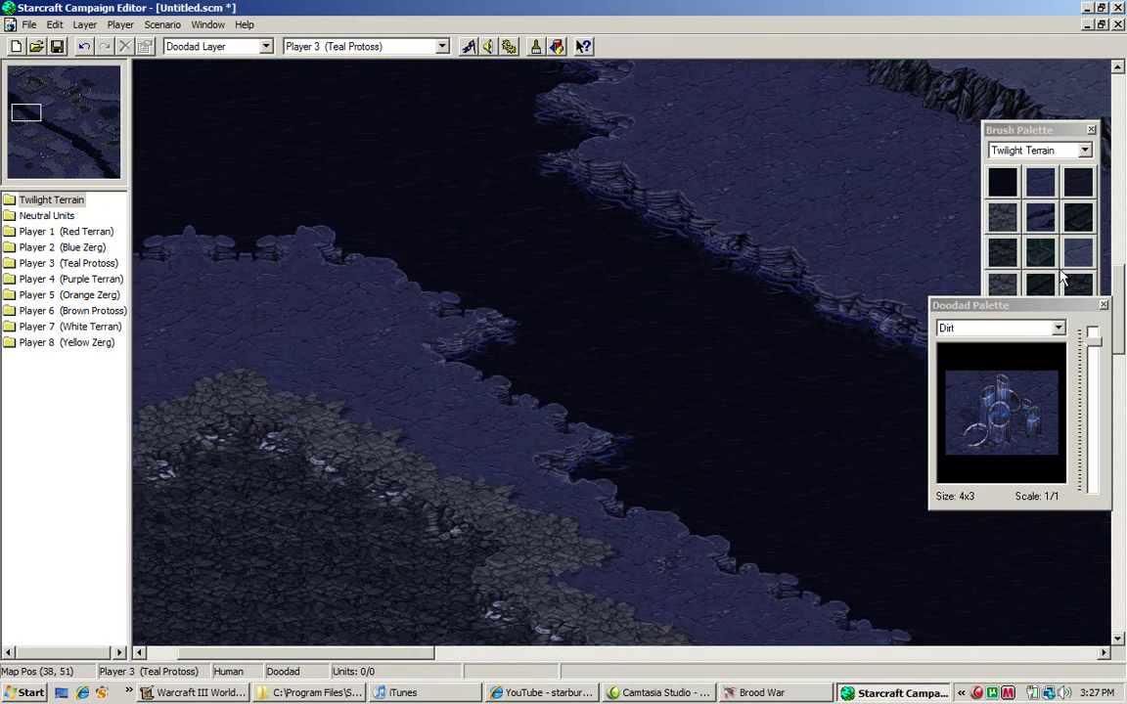
{"action": "key", "text": "Right"}
{"action": "key", "text": "Right"}
{"action": "key", "text": "Right"}
{"action": "key", "text": "Right"}
{"action": "key", "text": "Right"}
{"action": "key", "text": "Right"}
{"action": "key", "text": "Right"}
{"action": "key", "text": "Right"}
{"action": "key", "text": "Right"}
{"action": "key", "text": "Right"}
{"action": "key", "text": "Right"}
{"action": "key", "text": "Right"}
{"action": "key", "text": "Down"}
{"action": "key", "text": "Down"}
{"action": "key", "text": "Down"}
{"action": "key", "text": "Down"}
{"action": "key", "text": "Down"}
{"action": "key", "text": "Down"}
{"action": "key", "text": "Down"}
{"action": "key", "text": "Down"}
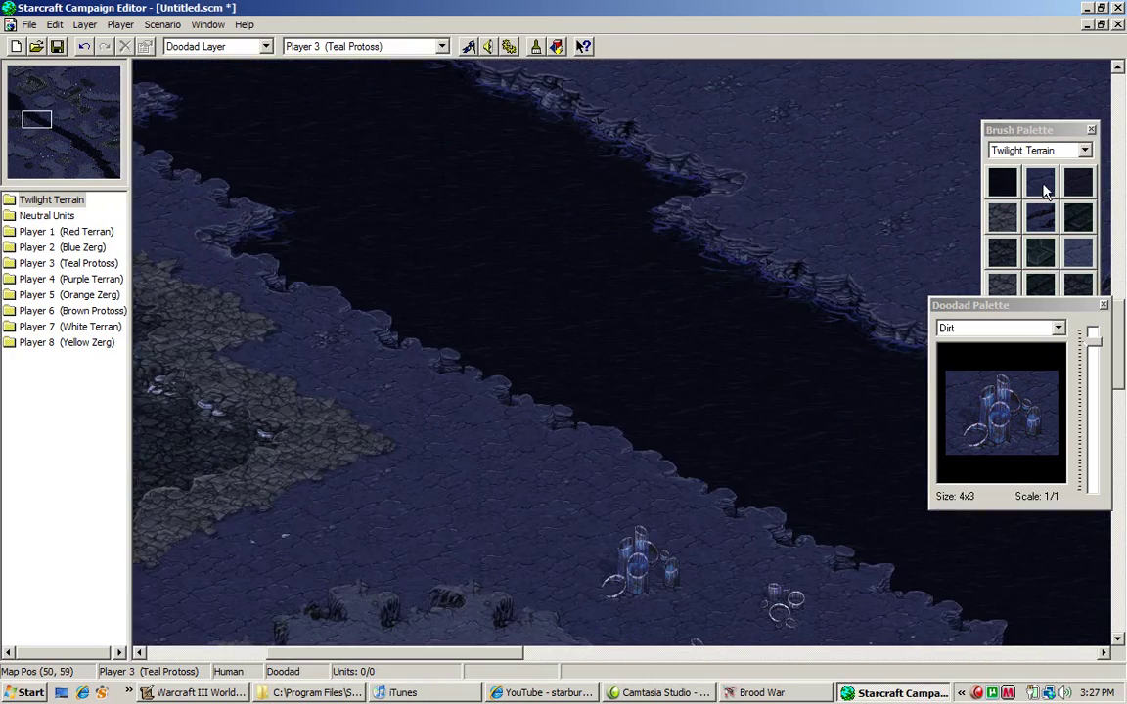
{"action": "left_click", "coordinate": [1043, 186]}
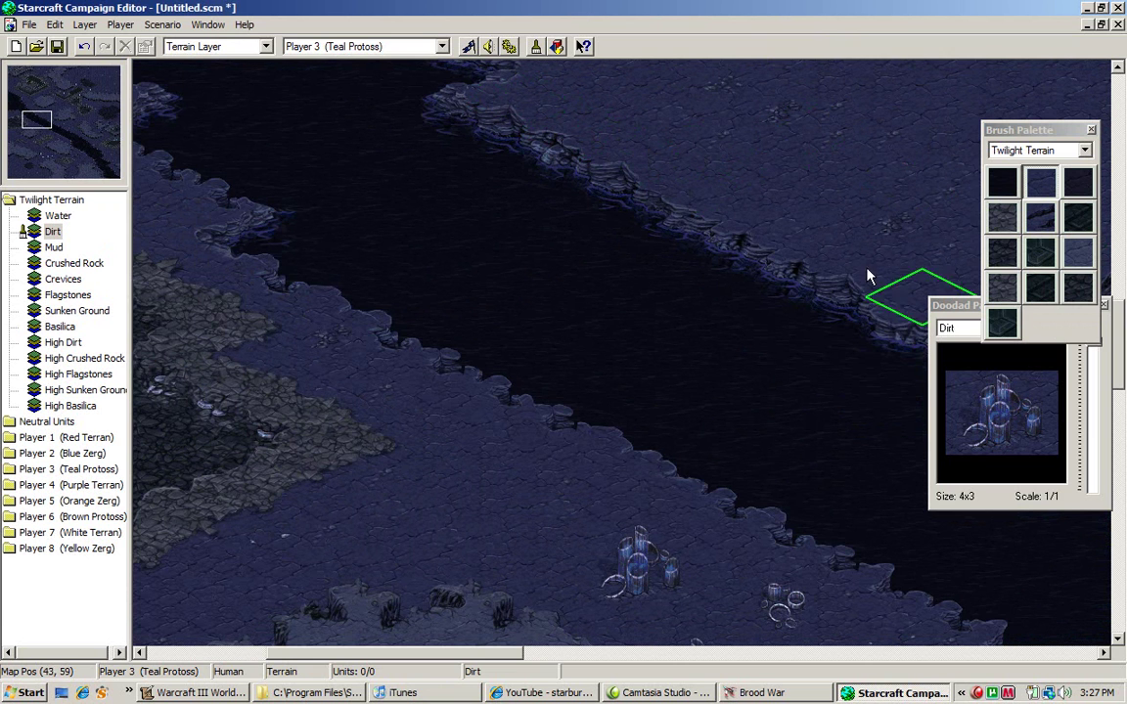
Step: Switch the doodad set to Bridges and pick the 14x9 bridge for the river crossing
{"action": "left_click", "coordinate": [946, 328]}
{"action": "scroll", "coordinate": [976, 362], "scroll_direction": "up", "scroll_amount": 2}
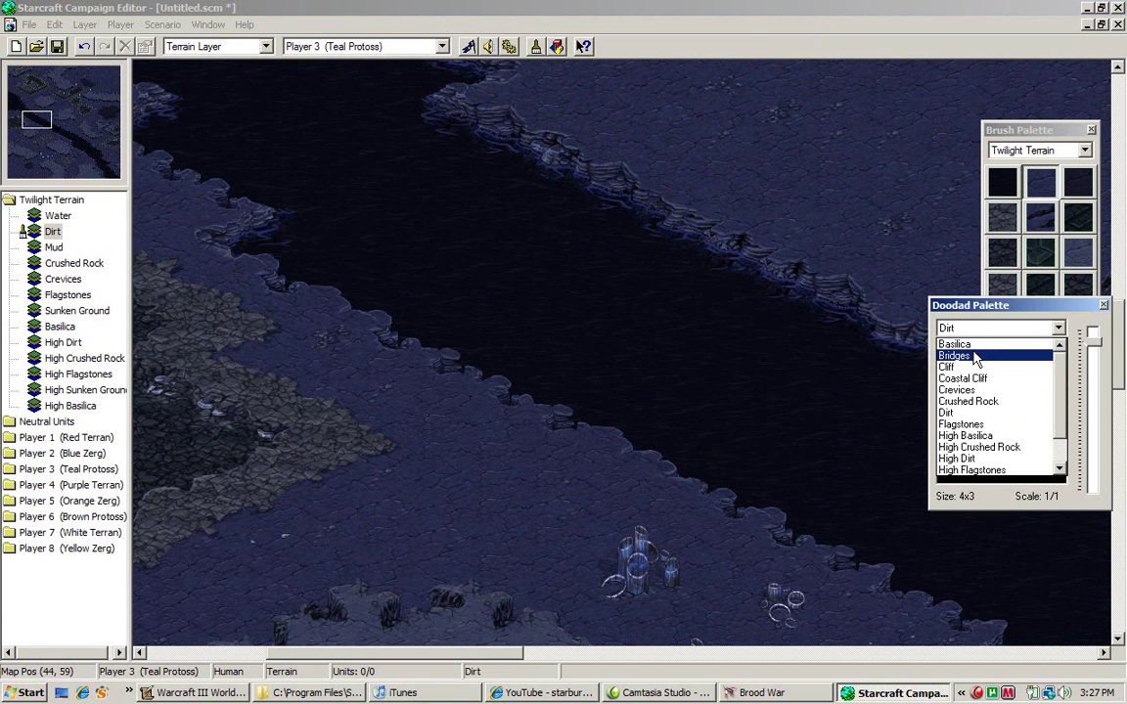
{"action": "left_click", "coordinate": [968, 356]}
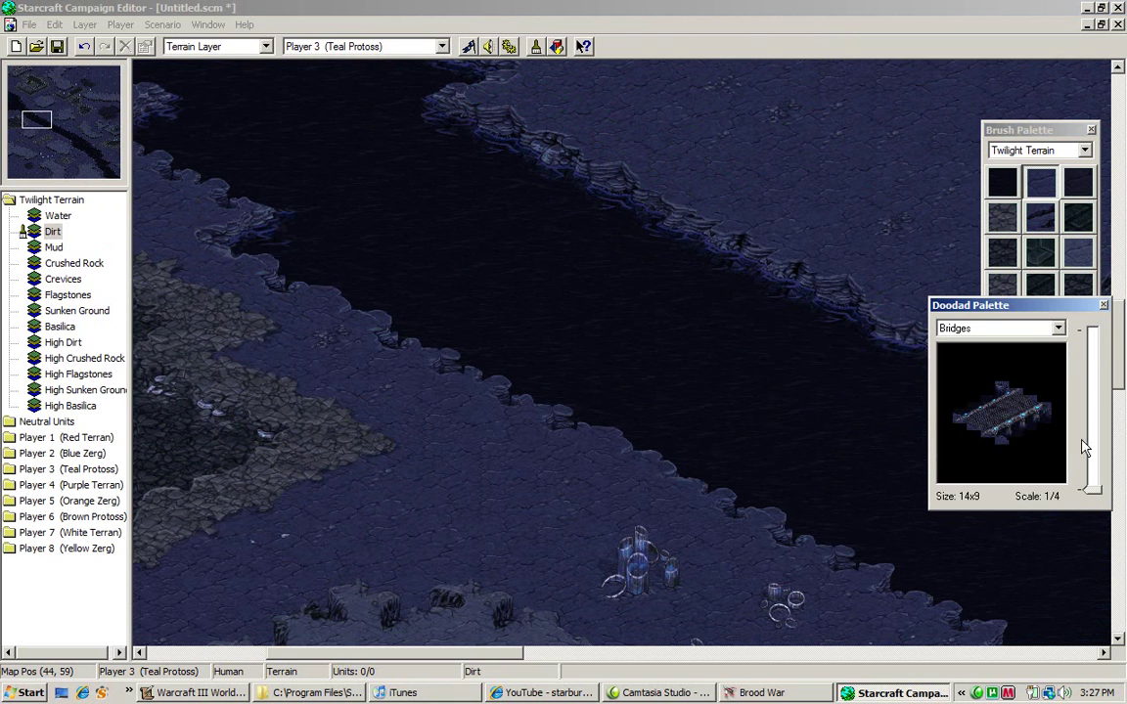
{"action": "left_click", "coordinate": [1091, 488]}
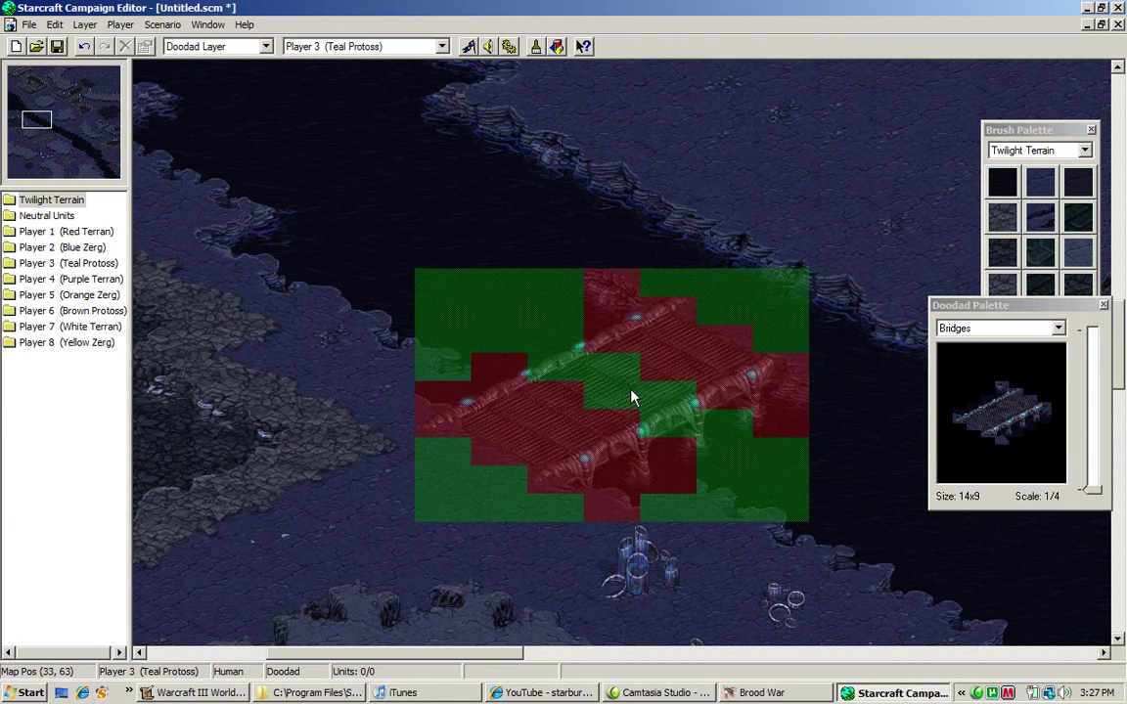
Step: Narrow the river by painting Dirt along its northeastern bank and place the 14x9 bridge across it
{"action": "left_click", "coordinate": [1046, 190]}
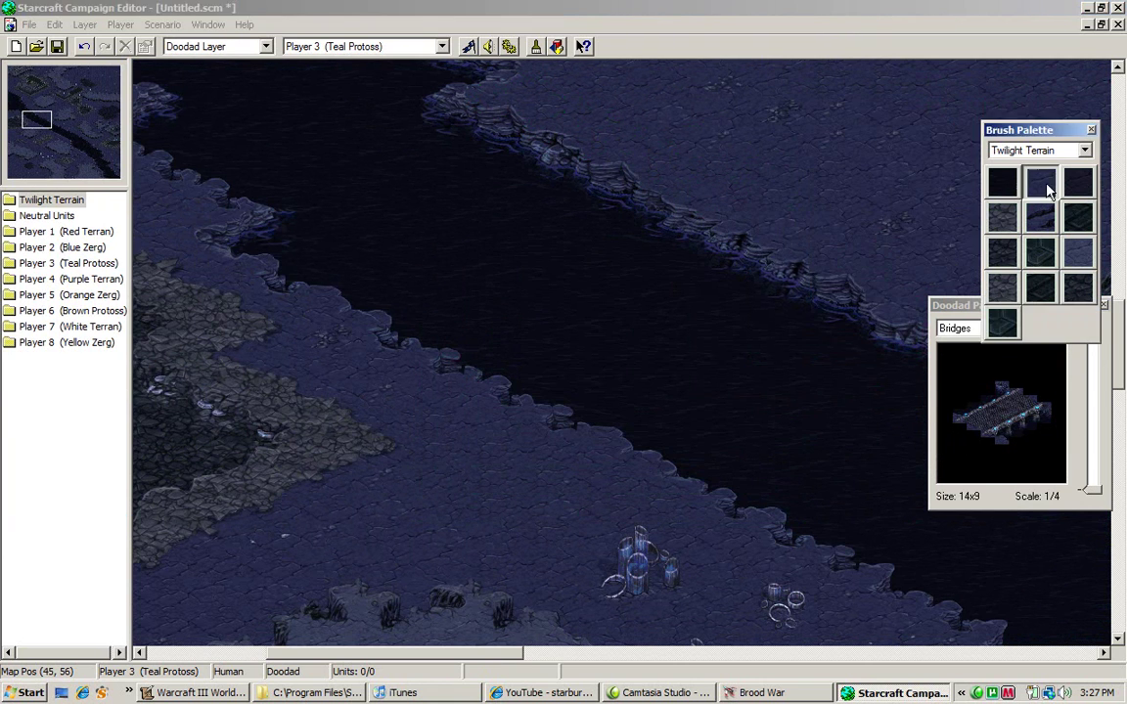
{"action": "left_click_drag", "start_coordinate": [878, 333], "coordinate": [634, 193]}
{"action": "left_click", "coordinate": [1004, 413]}
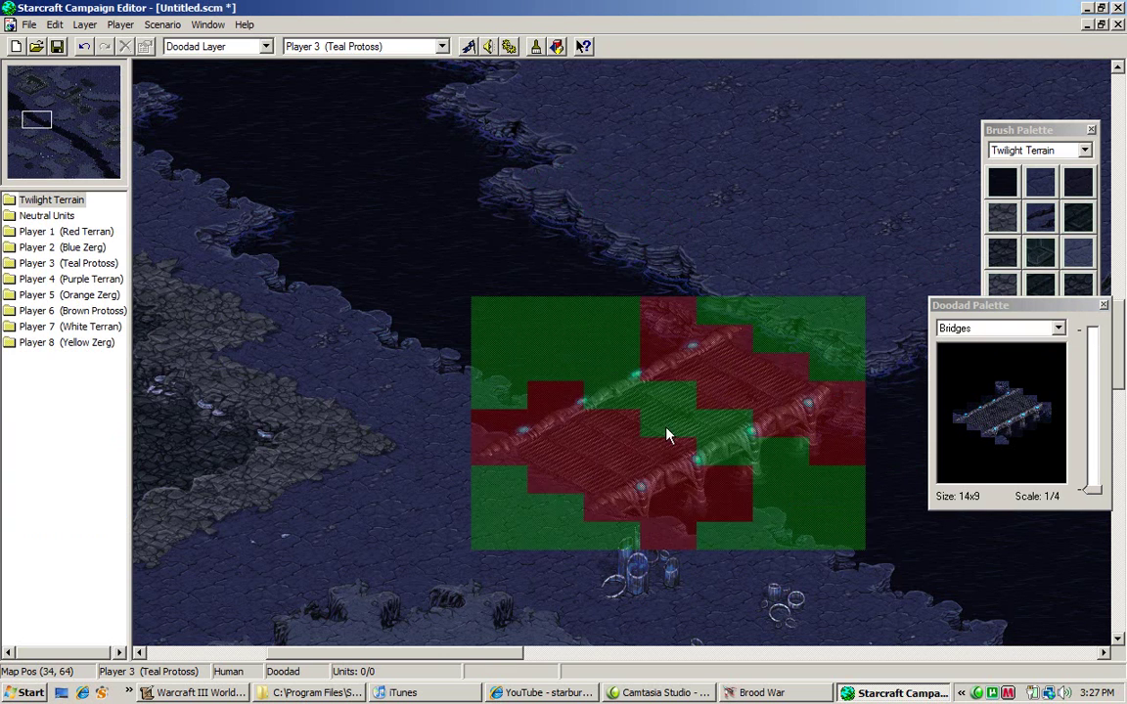
{"action": "left_click", "coordinate": [621, 348]}
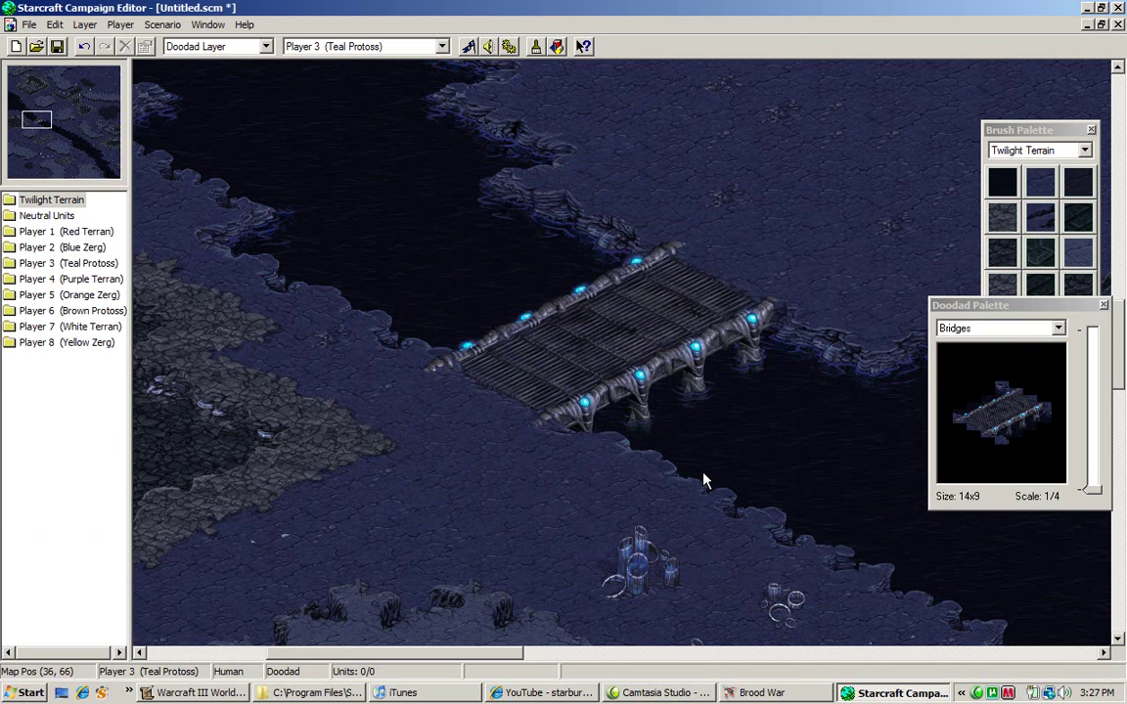
Step: Switch the doodad set to Flagstones and pick the 4x2 statue for the flagstone area in the map's northwest
{"action": "key", "text": "Right"}
{"action": "key", "text": "Right"}
{"action": "key", "text": "Right"}
{"action": "key", "text": "Right"}
{"action": "key", "text": "Right"}
{"action": "key", "text": "Right"}
{"action": "key", "text": "Right"}
{"action": "key", "text": "Right"}
{"action": "key", "text": "Right"}
{"action": "key", "text": "Right"}
{"action": "key", "text": "Right"}
{"action": "key", "text": "Right"}
{"action": "key", "text": "Right"}
{"action": "key", "text": "Right"}
{"action": "key", "text": "Right"}
{"action": "key", "text": "Right"}
{"action": "key", "text": "Right"}
{"action": "key", "text": "Right"}
{"action": "key", "text": "Right"}
{"action": "key", "text": "Right"}
{"action": "key", "text": "Right"}
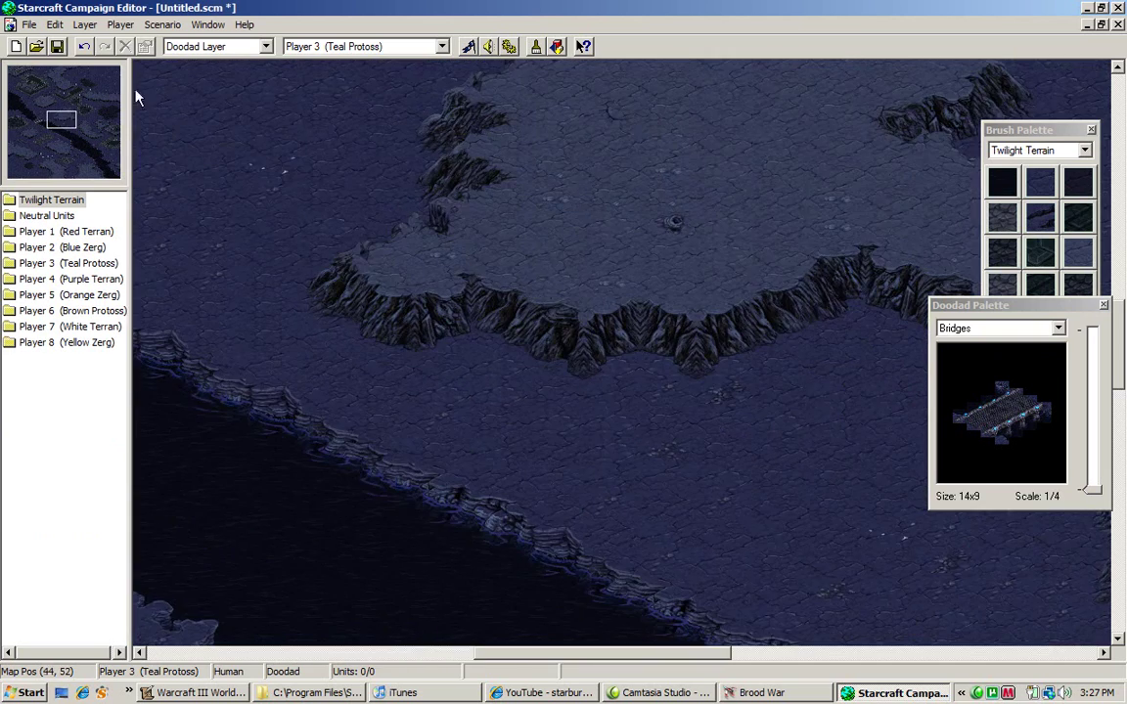
{"action": "left_click_drag", "start_coordinate": [46, 96], "coordinate": [26, 86]}
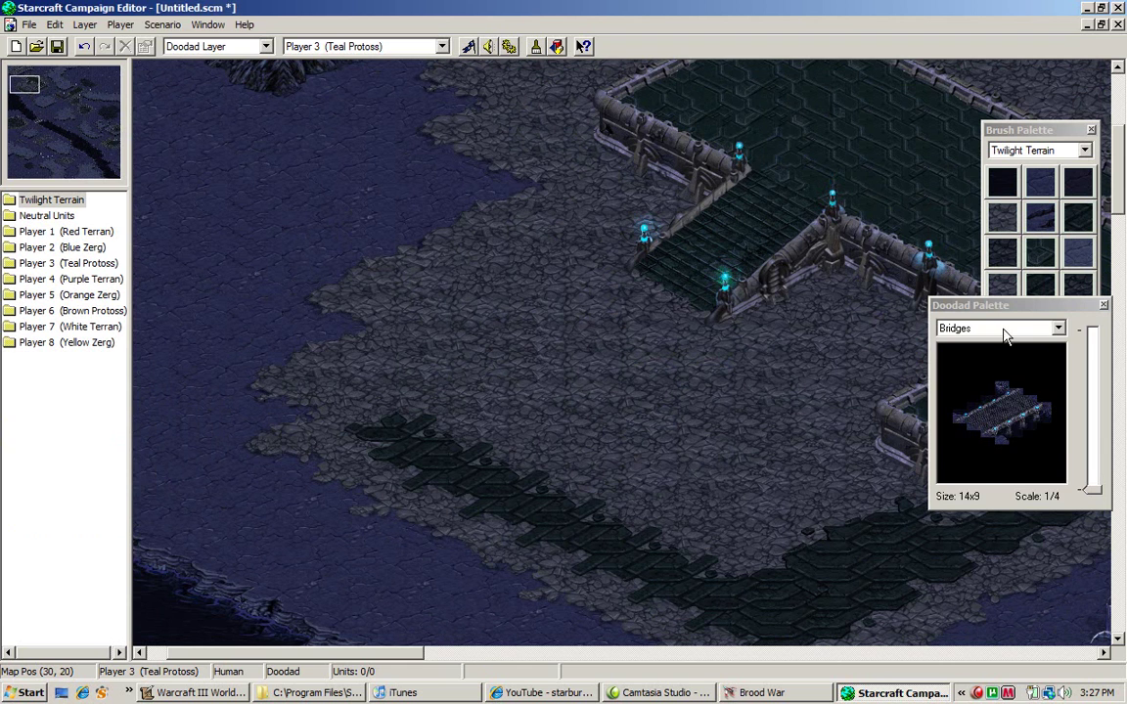
{"action": "left_click", "coordinate": [1007, 329]}
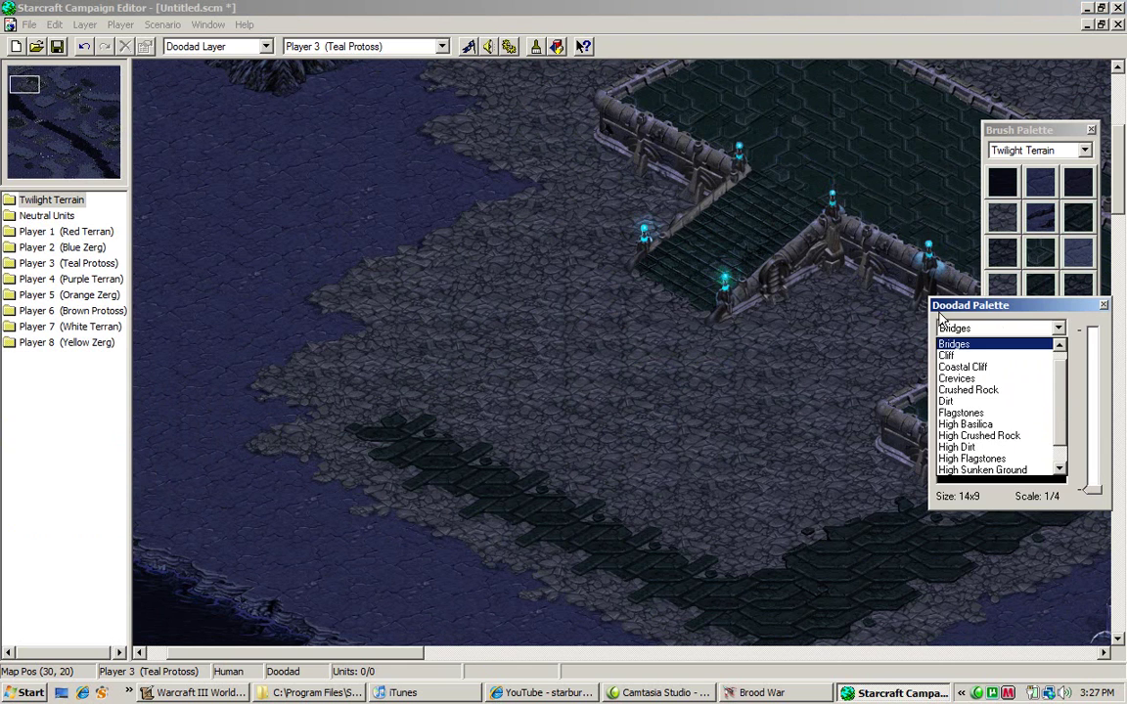
{"action": "left_click", "coordinate": [1024, 414]}
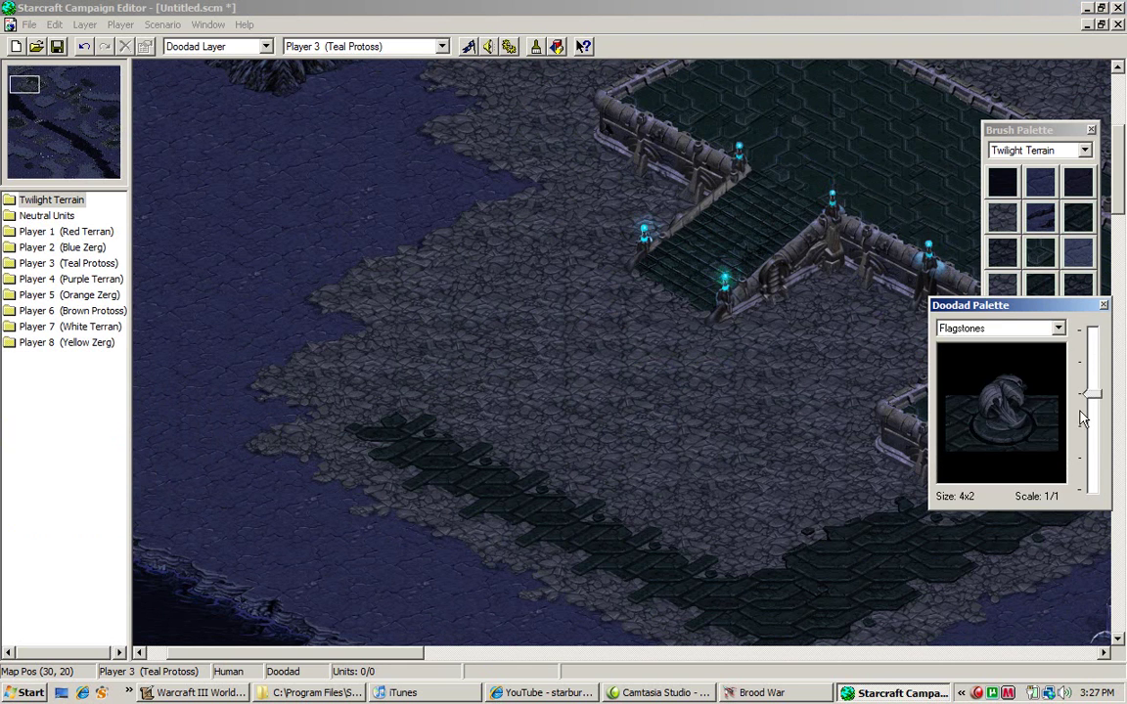
{"action": "key", "text": "Down"}
{"action": "key", "text": "Down"}
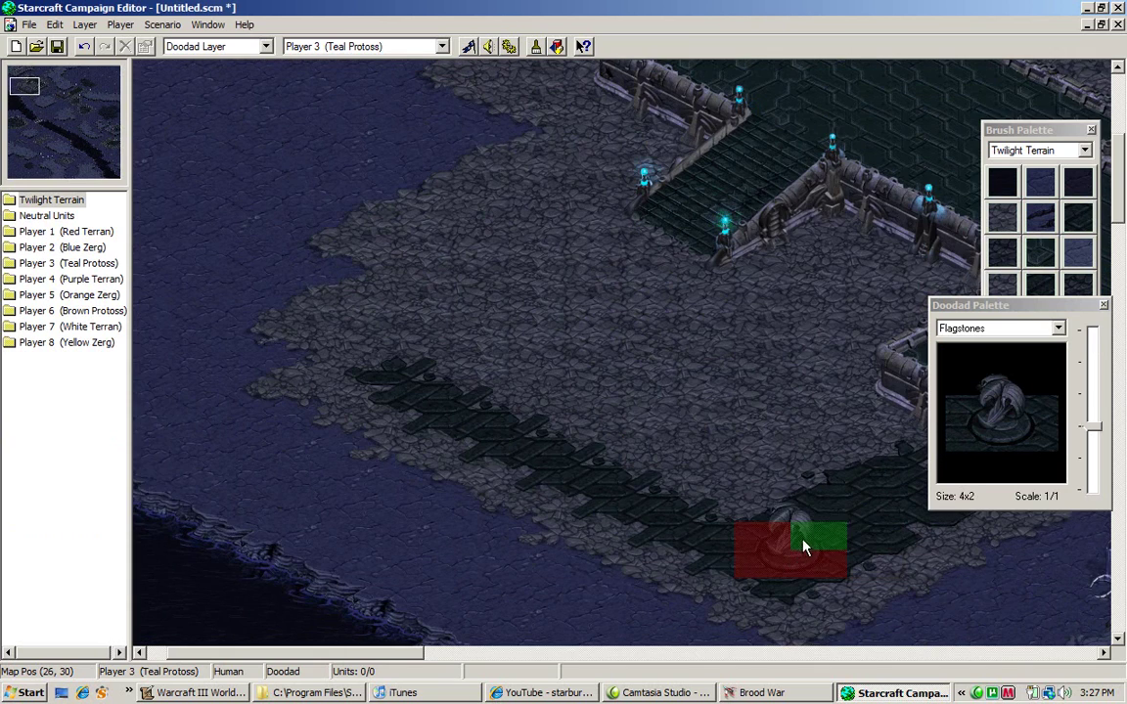
{"action": "key", "text": "Right"}
{"action": "left_click", "coordinate": [1040, 253]}
{"action": "left_click", "coordinate": [697, 464]}
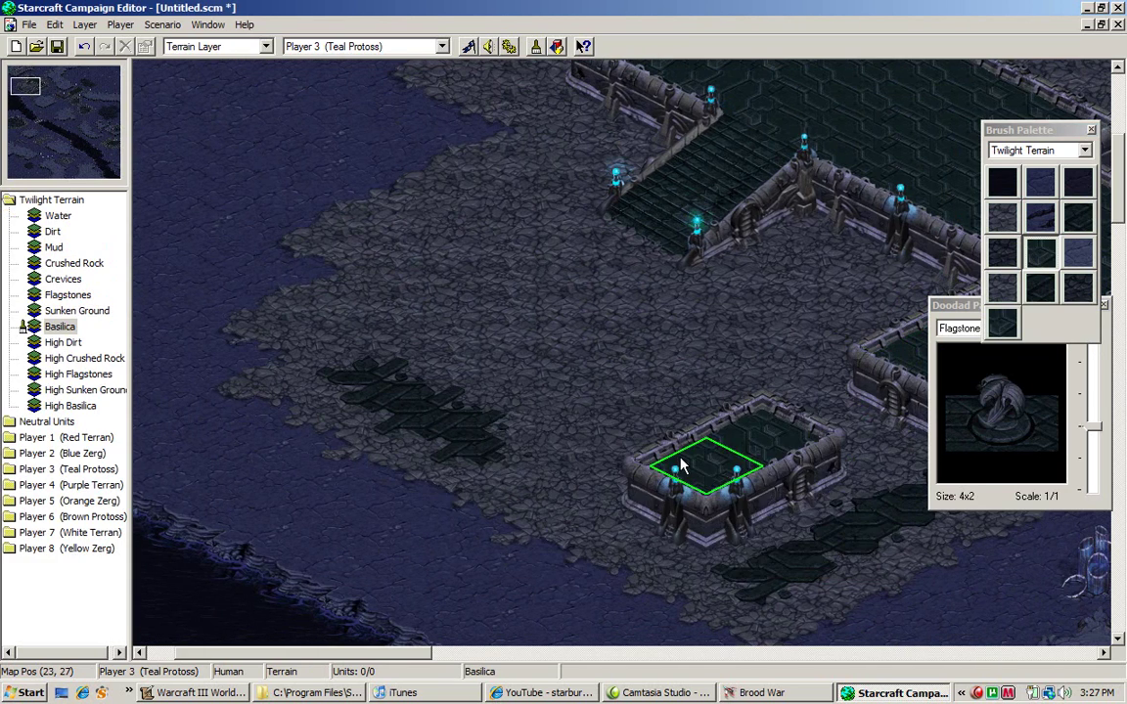
{"action": "right_click", "coordinate": [697, 467]}
{"action": "left_click", "coordinate": [698, 469]}
Step: Widen the Flagstones patch south of the Basilica stairway and place the 4x2 statue on it
{"action": "left_click", "coordinate": [1077, 226]}
{"action": "left_click_drag", "start_coordinate": [745, 454], "coordinate": [684, 450]}
{"action": "left_click", "coordinate": [967, 436]}
{"action": "left_click", "coordinate": [734, 487]}
Step: Go to the map's southwest corner and close the doodad and brush palettes
{"action": "key", "text": "Down"}
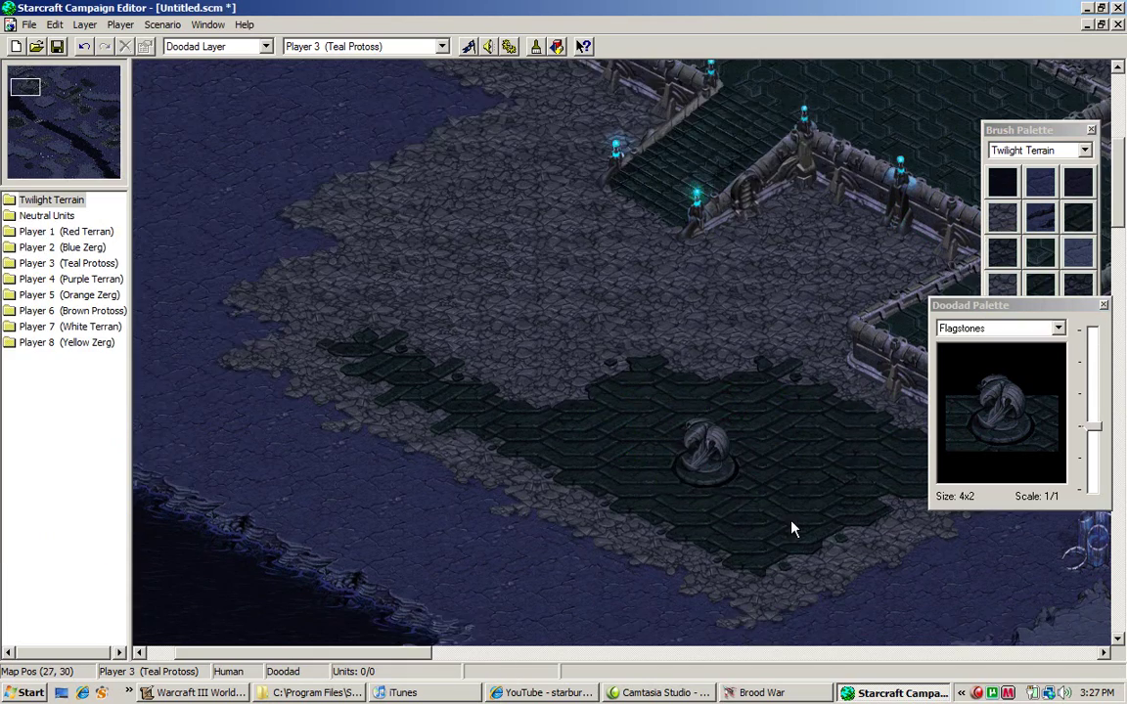
{"action": "key", "text": "Down"}
{"action": "key", "text": "Down"}
{"action": "key", "text": "Down"}
{"action": "key", "text": "Down"}
{"action": "key", "text": "Down"}
{"action": "key", "text": "Down"}
{"action": "key", "text": "Down"}
{"action": "key", "text": "Down"}
{"action": "key", "text": "Down"}
{"action": "key", "text": "Down"}
{"action": "key", "text": "Down"}
{"action": "key", "text": "Down"}
{"action": "key", "text": "Down"}
{"action": "key", "text": "Down"}
{"action": "key", "text": "Down"}
{"action": "key", "text": "Down"}
{"action": "key", "text": "Down"}
{"action": "key", "text": "Down"}
{"action": "key", "text": "Down"}
{"action": "key", "text": "Down"}
{"action": "left_click_drag", "start_coordinate": [27, 161], "coordinate": [9, 179]}
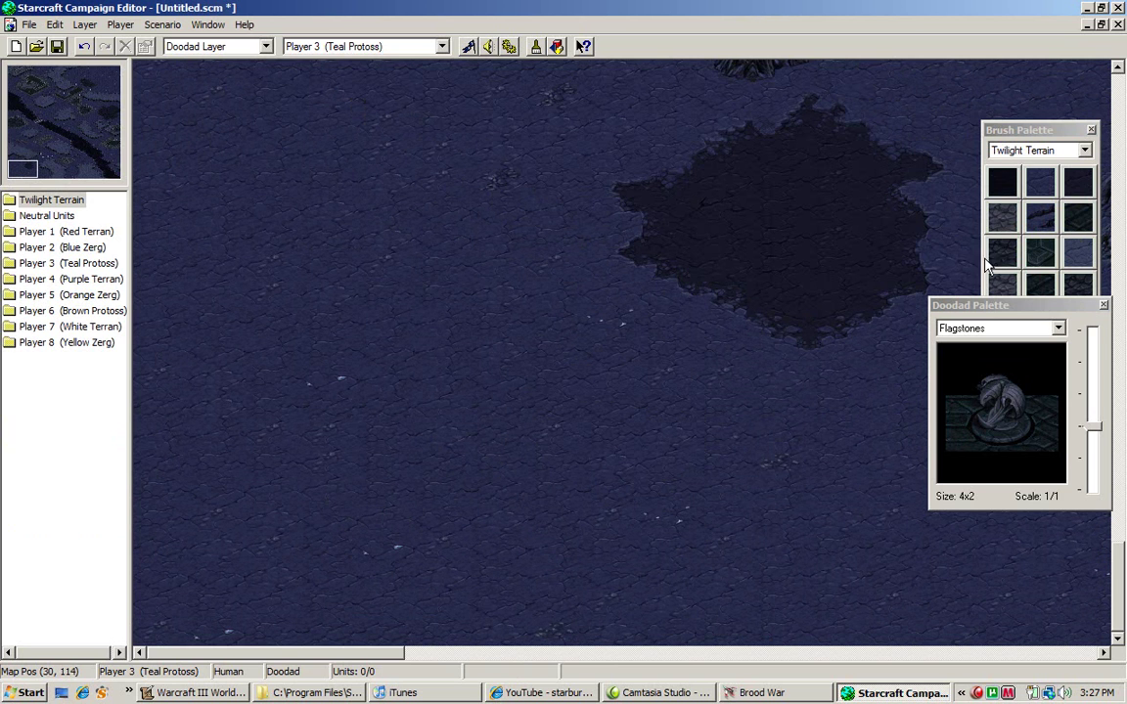
{"action": "left_click", "coordinate": [1104, 306]}
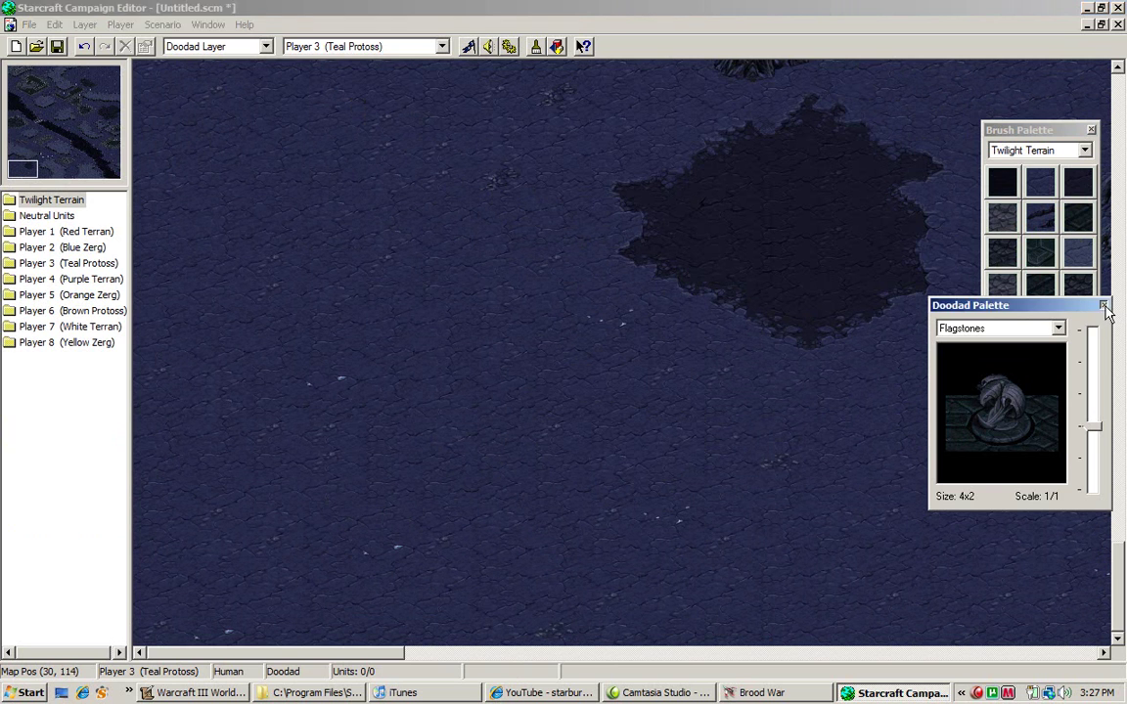
{"action": "left_click", "coordinate": [1091, 130]}
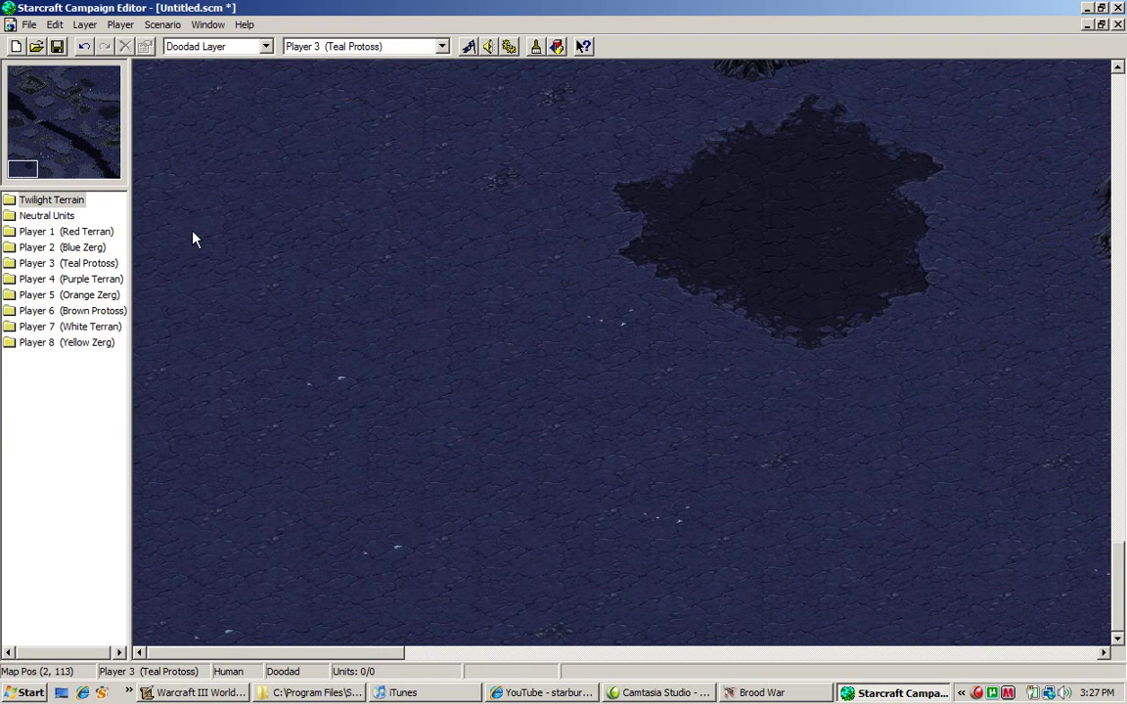
Step: Expand the neutral critters and pick the Kakaru (Twilight) for placement
{"action": "double_click", "coordinate": [45, 216]}
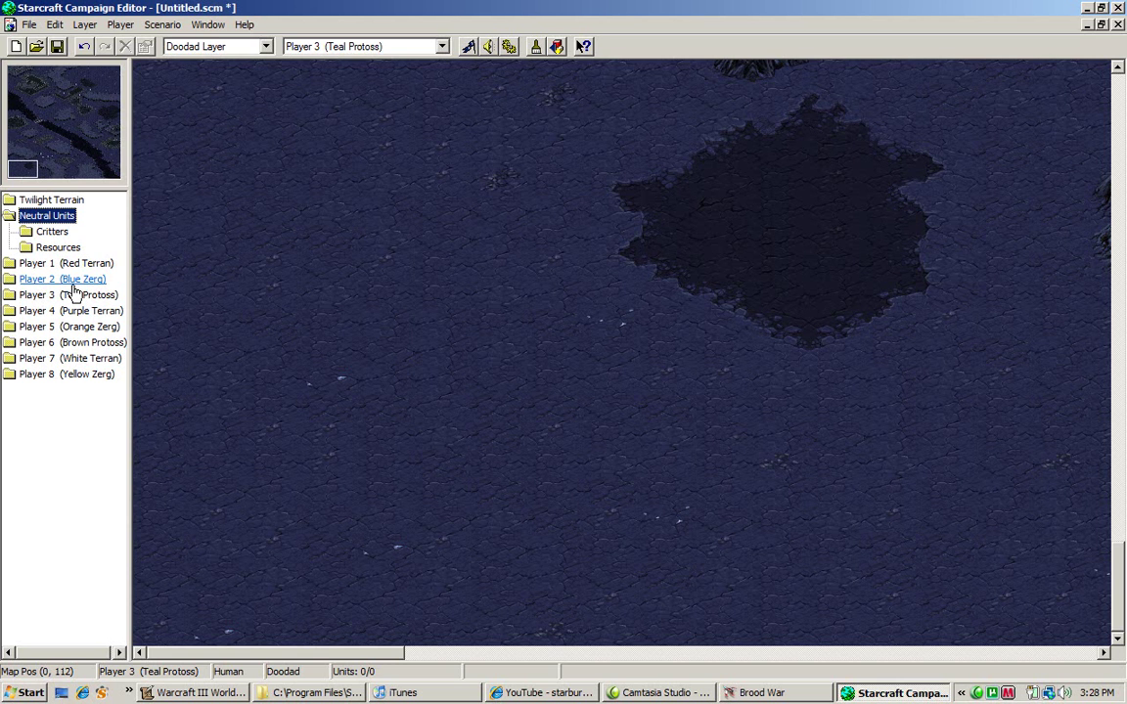
{"action": "double_click", "coordinate": [45, 235]}
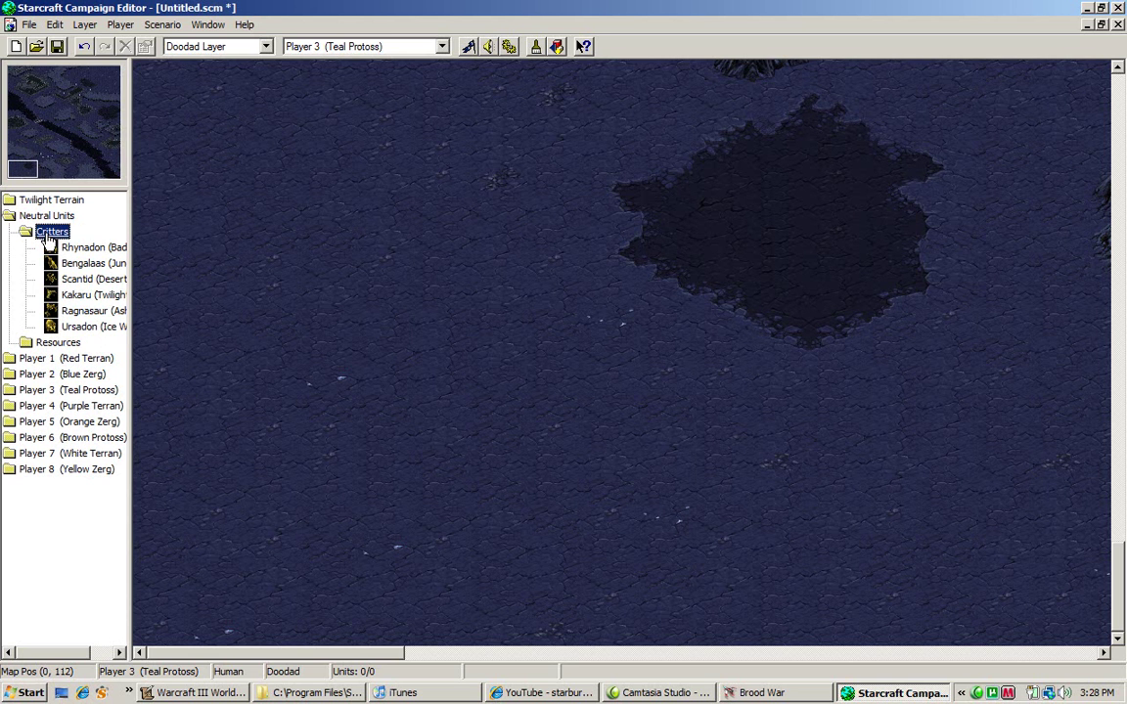
{"action": "double_click", "coordinate": [45, 235]}
{"action": "double_click", "coordinate": [45, 235]}
{"action": "left_click", "coordinate": [81, 294]}
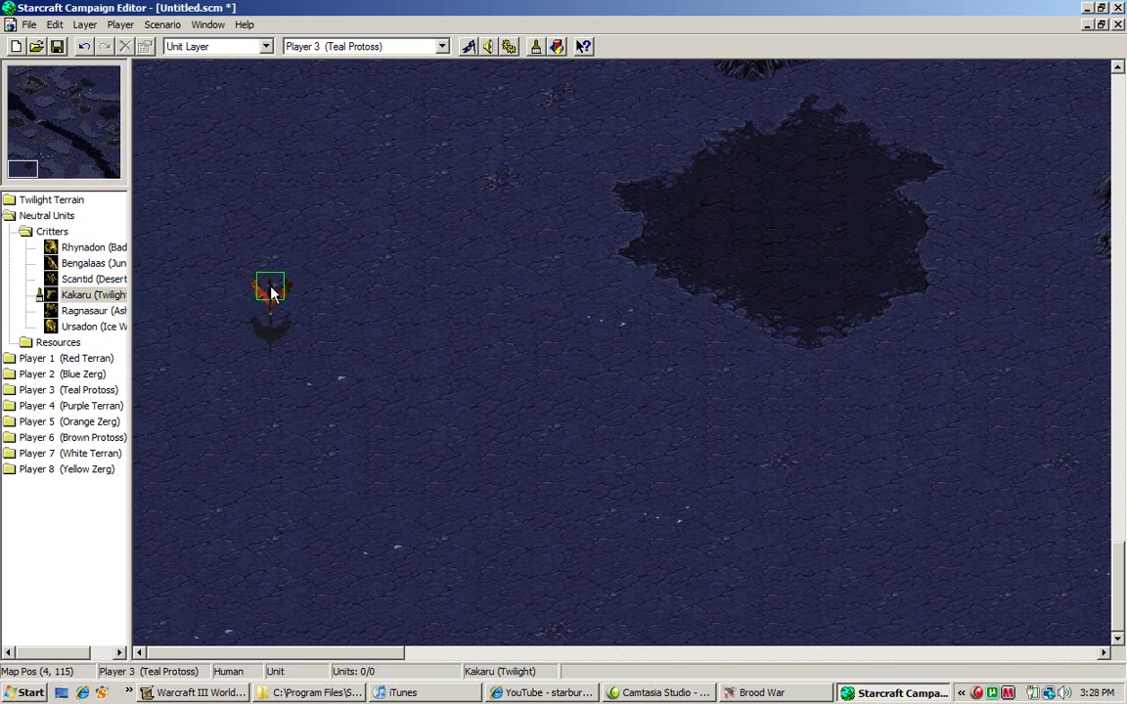
Step: Place a Kakaru over the river just northwest of the bridge
{"action": "key", "text": "Right"}
{"action": "key", "text": "Up"}
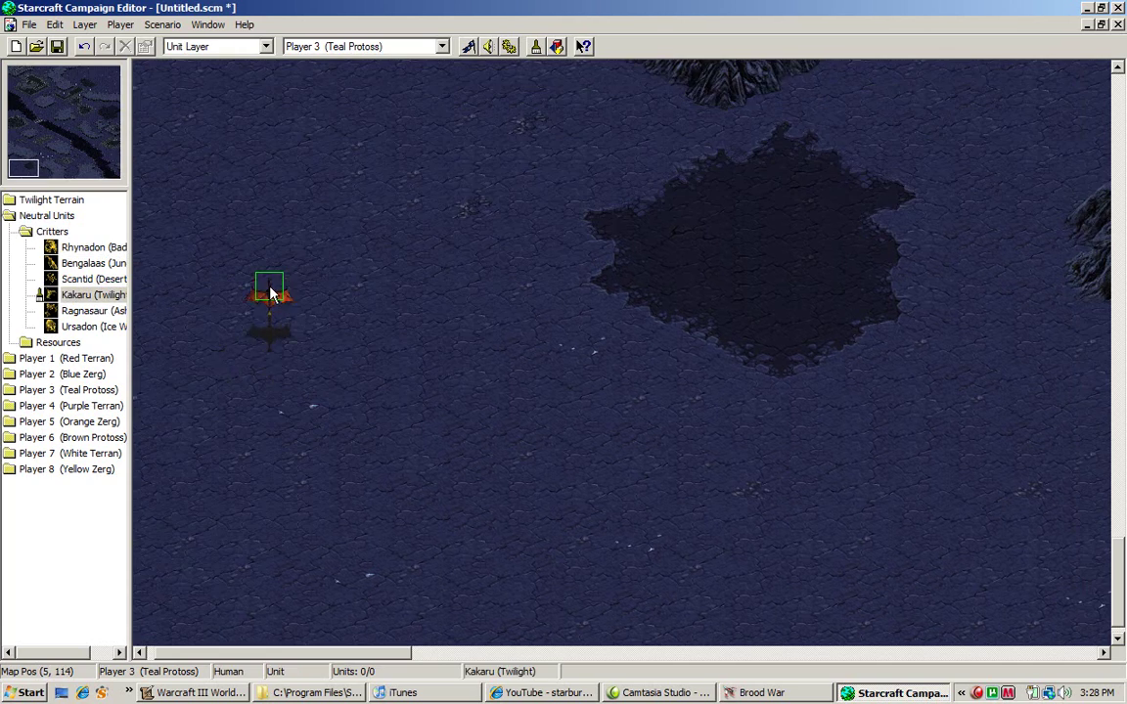
{"action": "key", "text": "Up"}
{"action": "key", "text": "Right"}
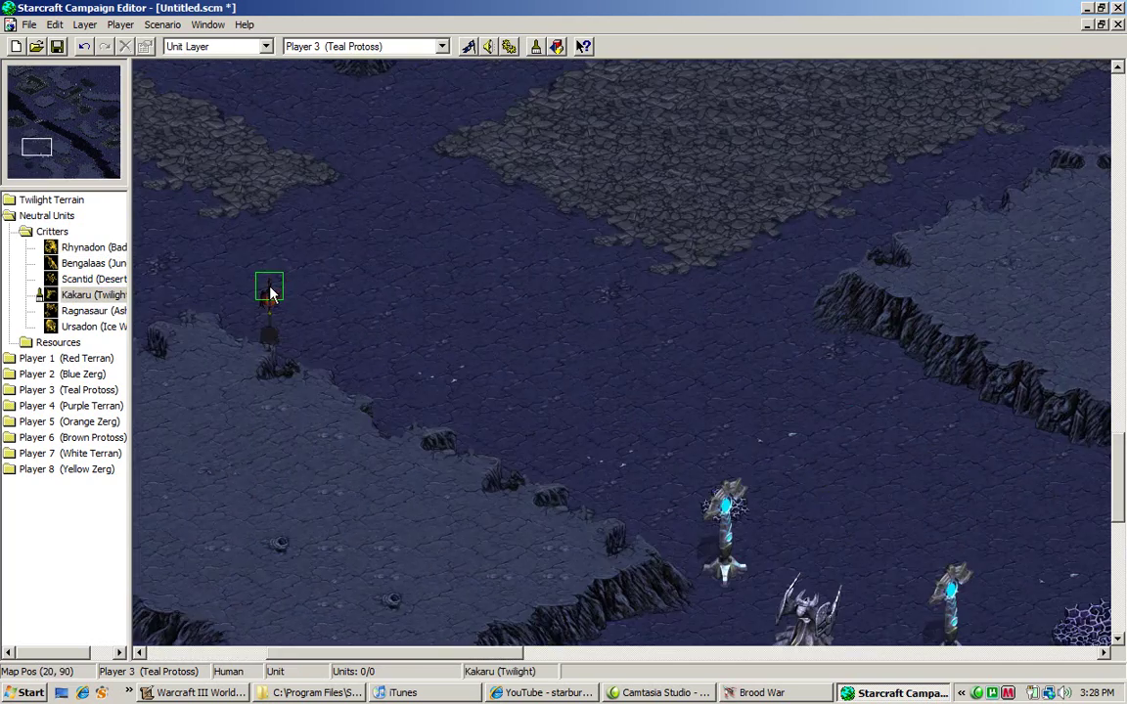
{"action": "key", "text": "Up"}
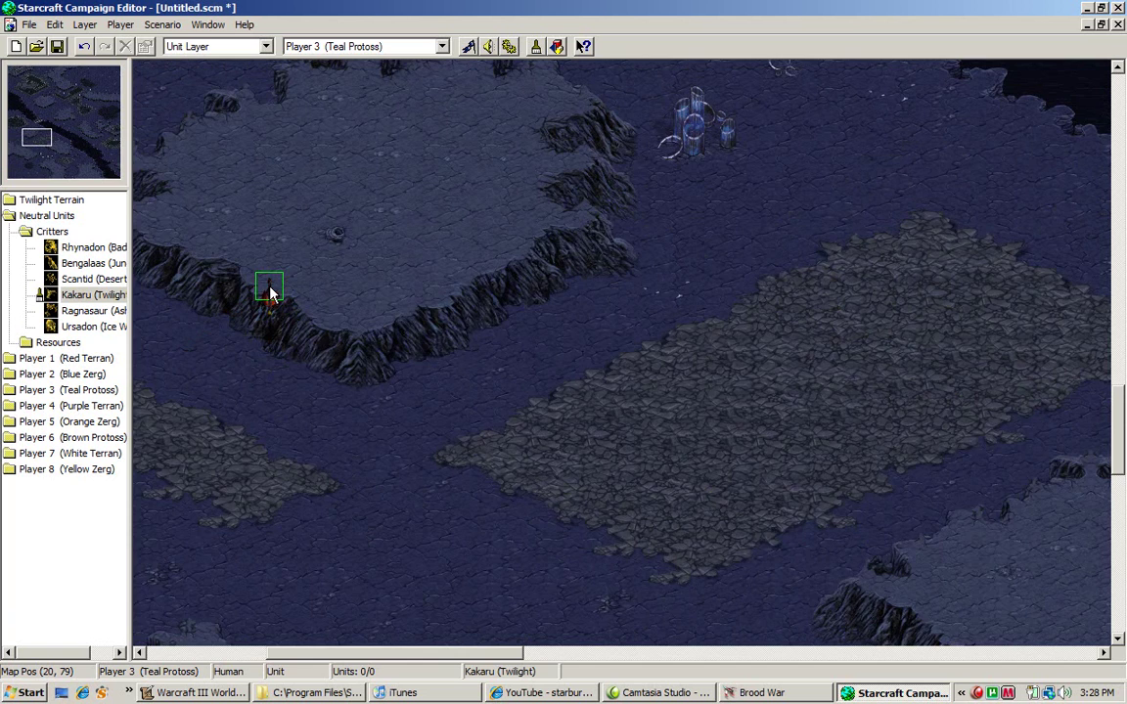
{"action": "key", "text": "Up"}
{"action": "key", "text": "Up"}
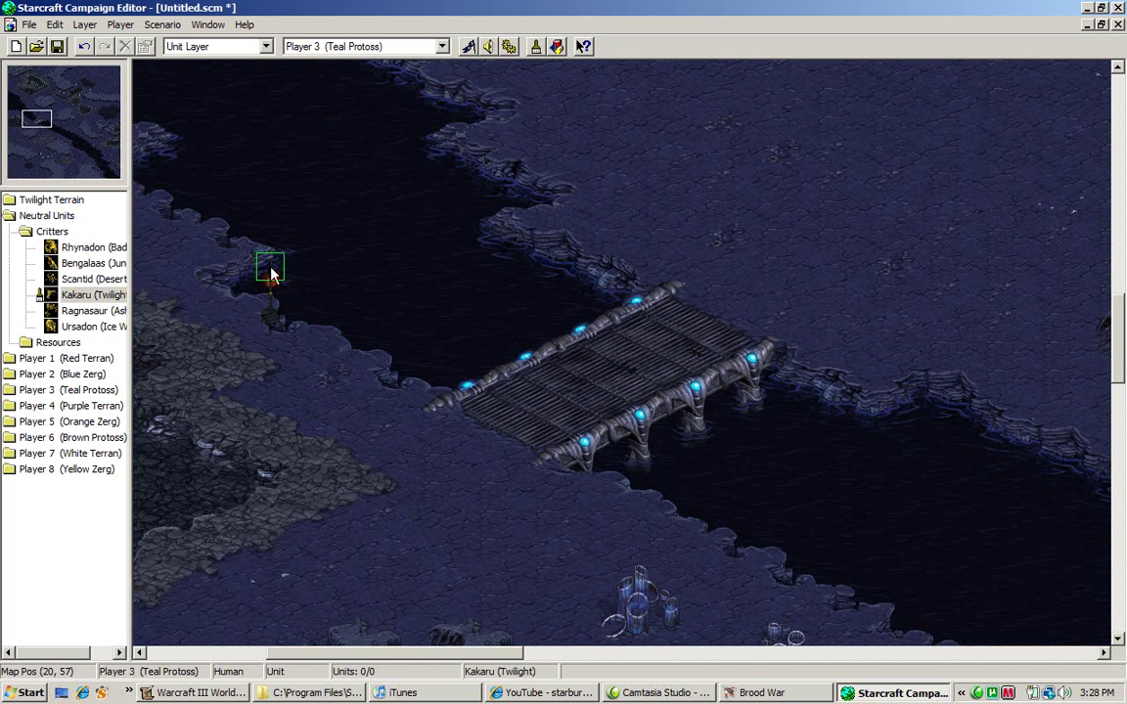
{"action": "left_click", "coordinate": [511, 266]}
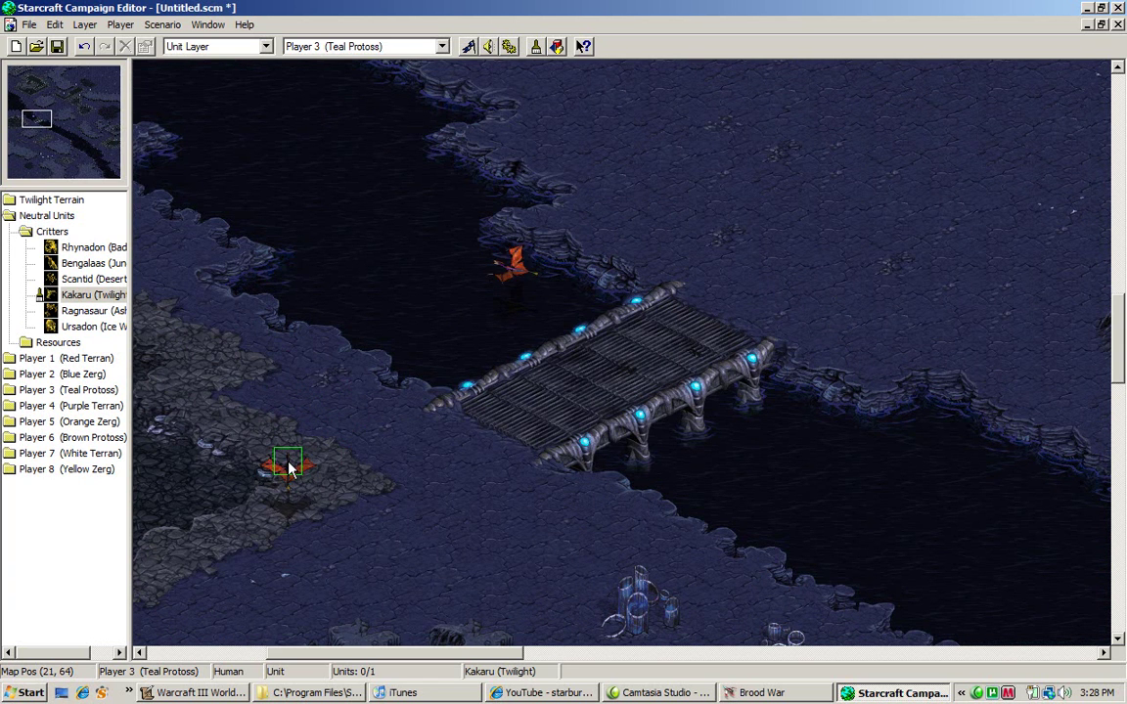
Step: Place one Kakaru over the river southeast of the bridge and another on the plateau south of it
{"action": "key", "text": "Left"}
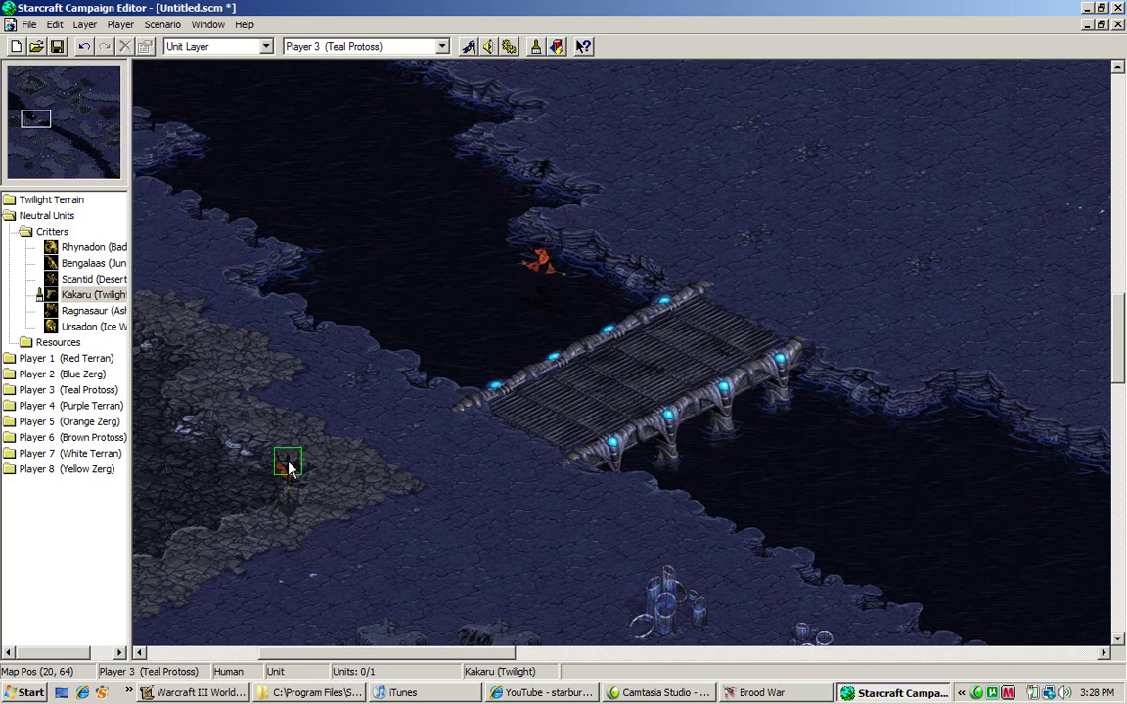
{"action": "key", "text": "Left"}
{"action": "key", "text": "Up"}
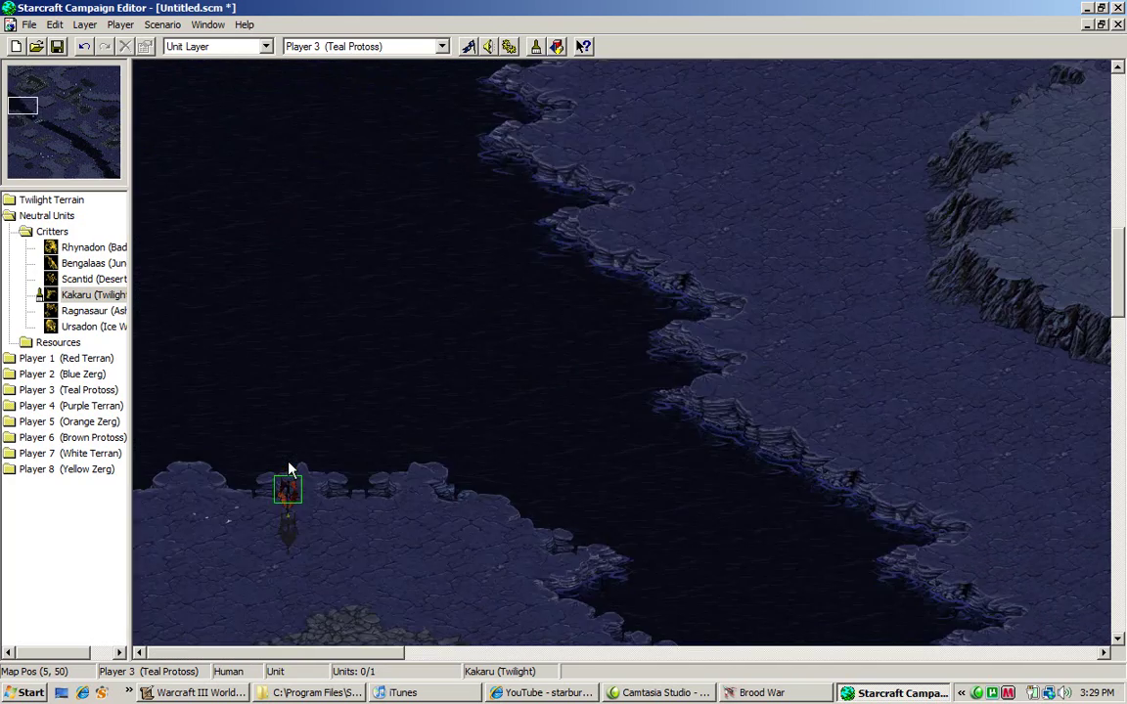
{"action": "key", "text": "Down"}
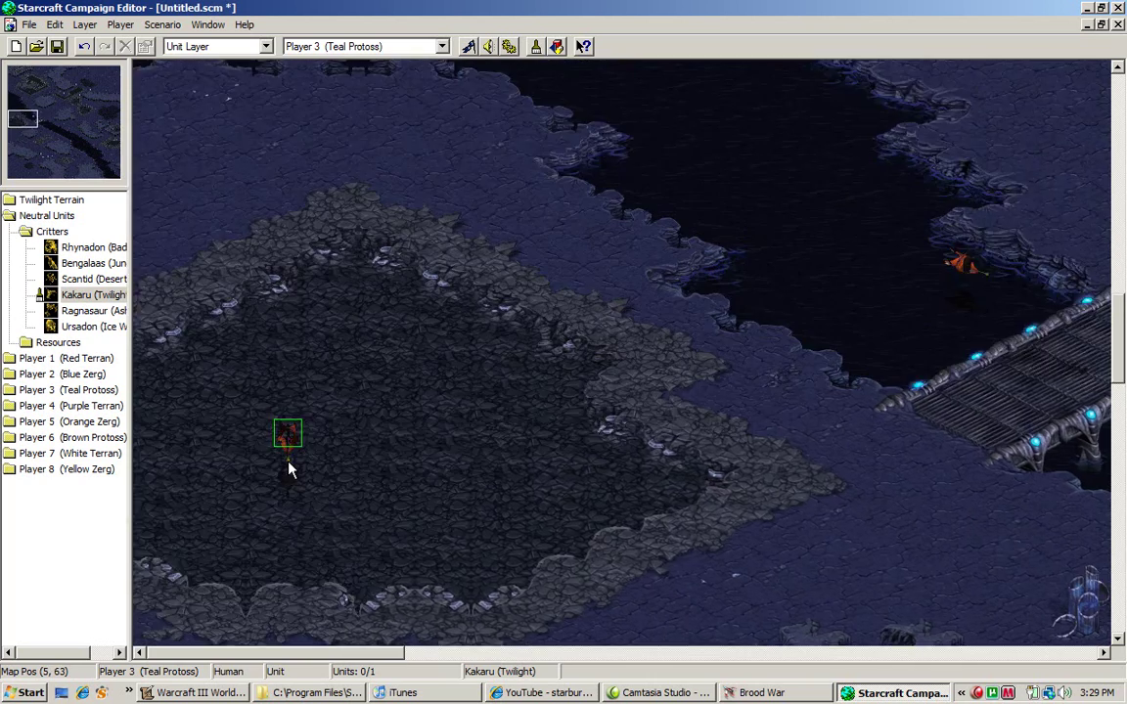
{"action": "key", "text": "Down"}
{"action": "key", "text": "Right"}
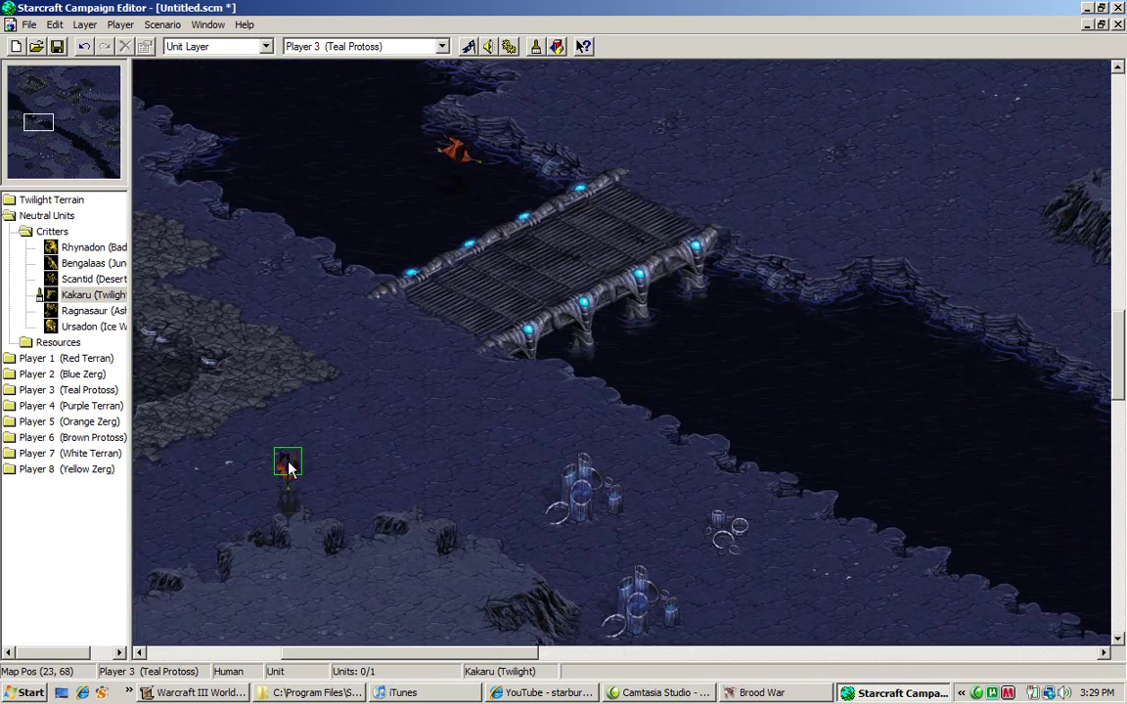
{"action": "key", "text": "Right"}
{"action": "key", "text": "Down"}
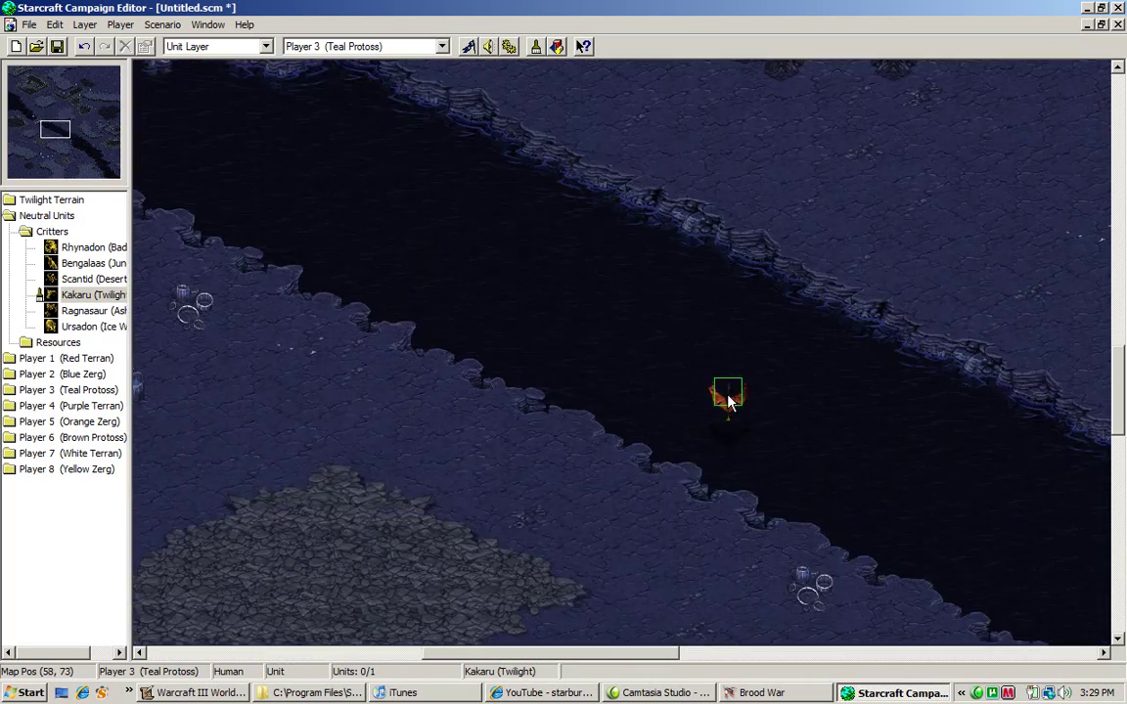
{"action": "left_click", "coordinate": [729, 397]}
{"action": "key", "text": "Down"}
{"action": "left_click", "coordinate": [703, 436]}
Step: Place another Kakaru at the northwestern edge of the crushed rock area southwest of the river
{"action": "key", "text": "Left"}
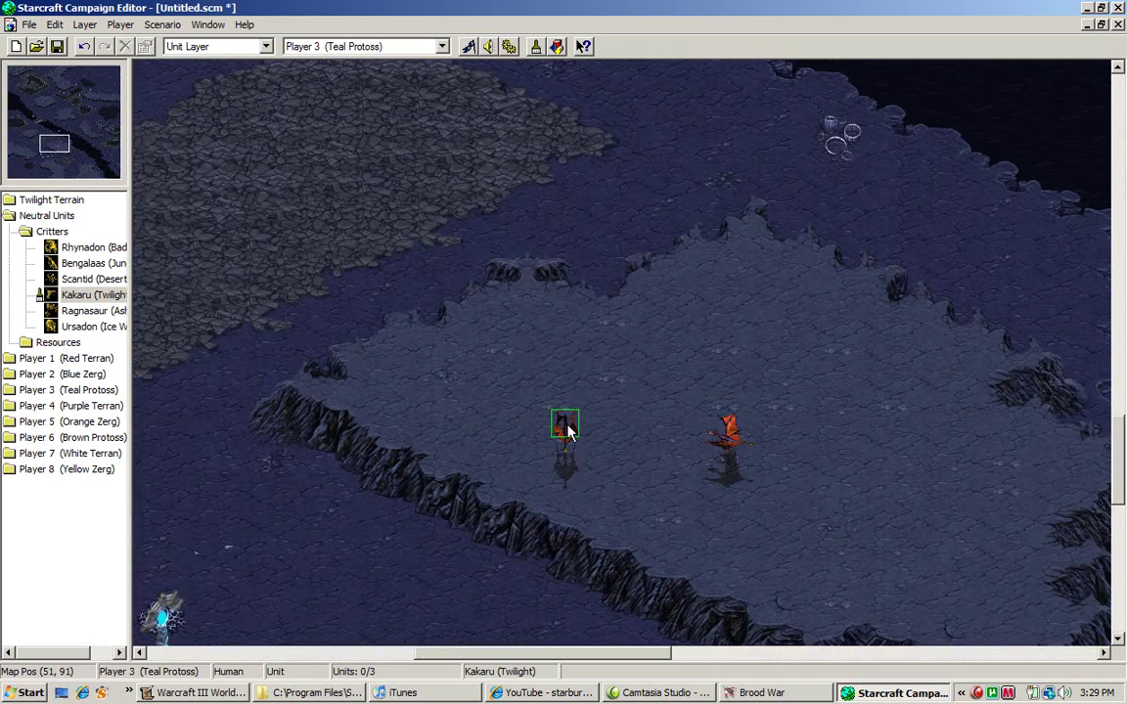
{"action": "key", "text": "Left"}
{"action": "key", "text": "Up"}
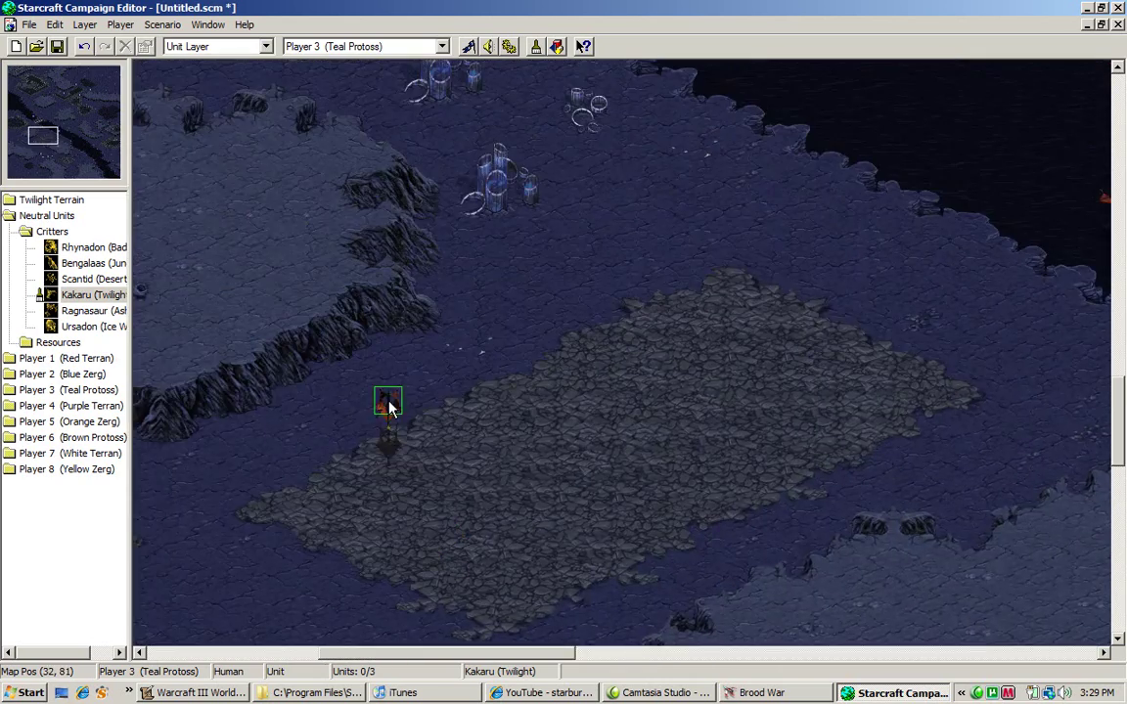
{"action": "left_click", "coordinate": [389, 406]}
{"action": "key", "text": "Right"}
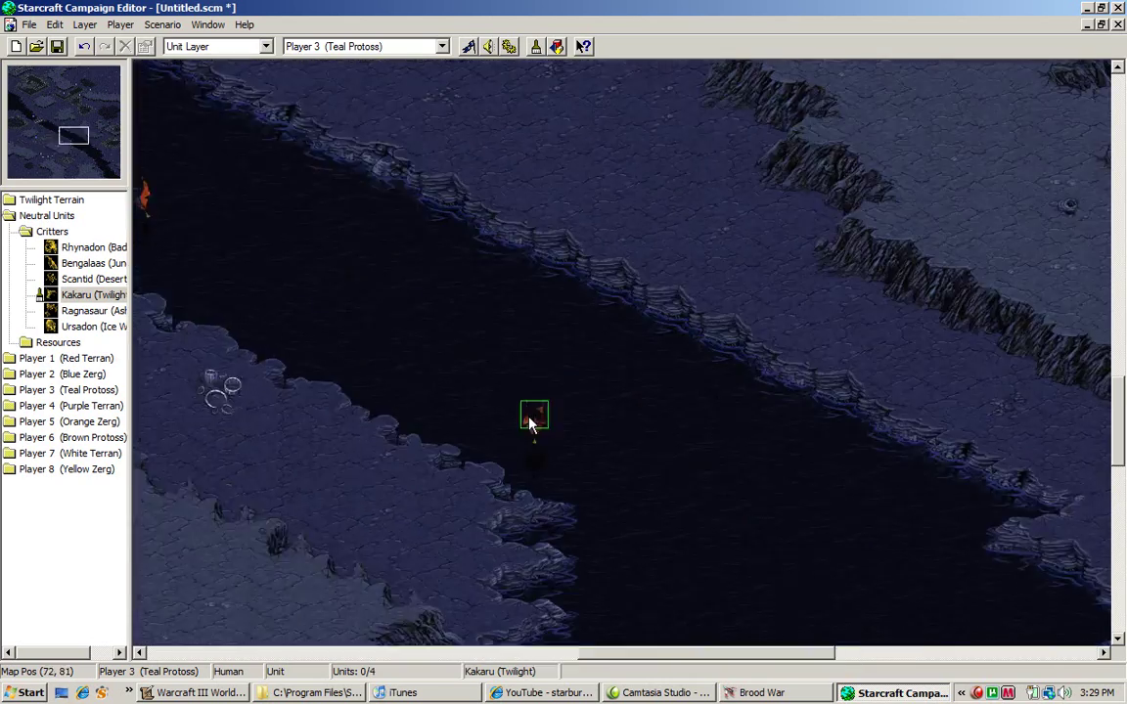